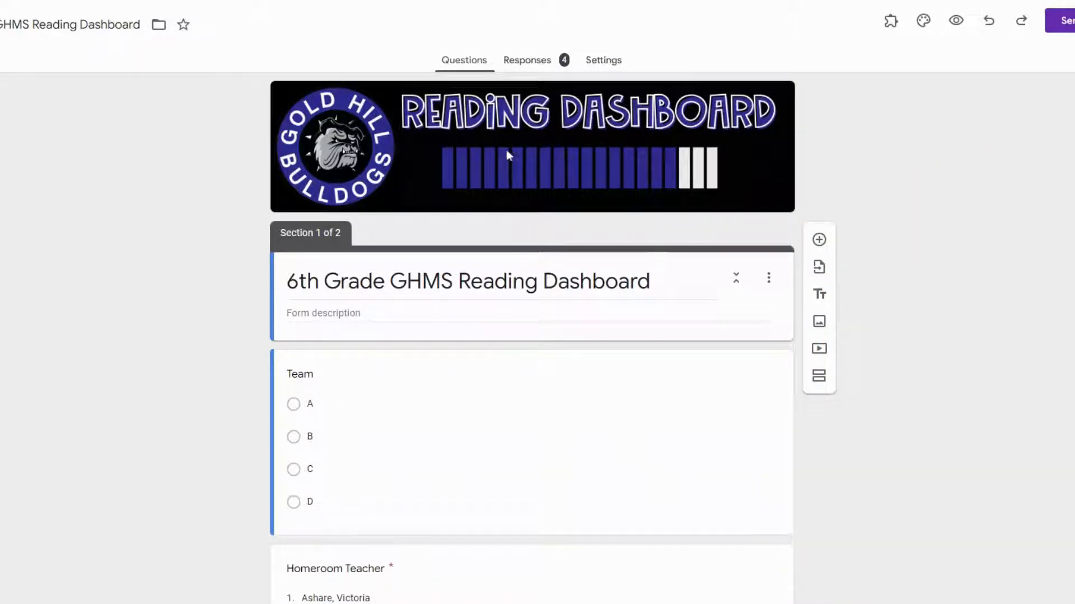
- Review the form's questions in both sections, from Team through Where Did You Get Your Book?
{"action": "scroll", "coordinate": [507, 195], "scroll_direction": "down", "scroll_amount": 2}
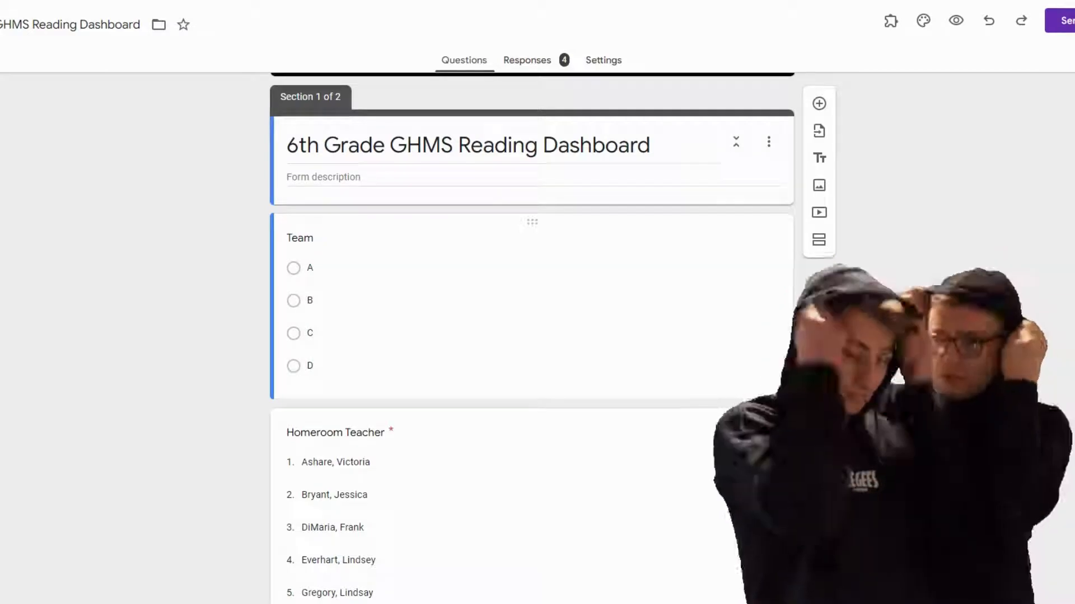
{"action": "scroll", "coordinate": [392, 267], "scroll_direction": "down", "scroll_amount": 3}
{"action": "scroll", "coordinate": [392, 267], "scroll_direction": "down", "scroll_amount": 10}
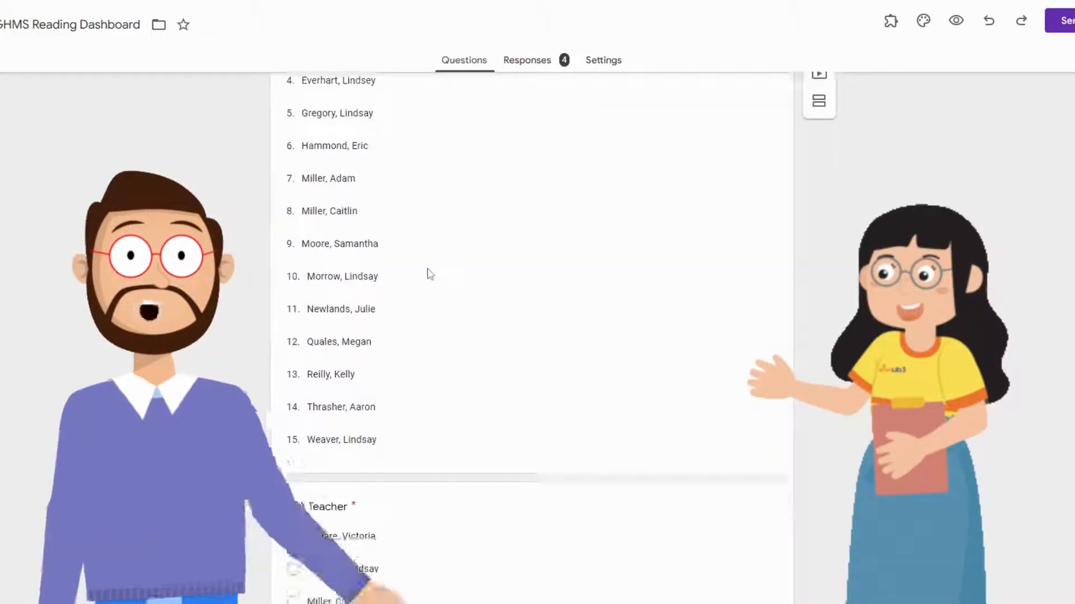
{"action": "scroll", "coordinate": [430, 274], "scroll_direction": "down", "scroll_amount": 5}
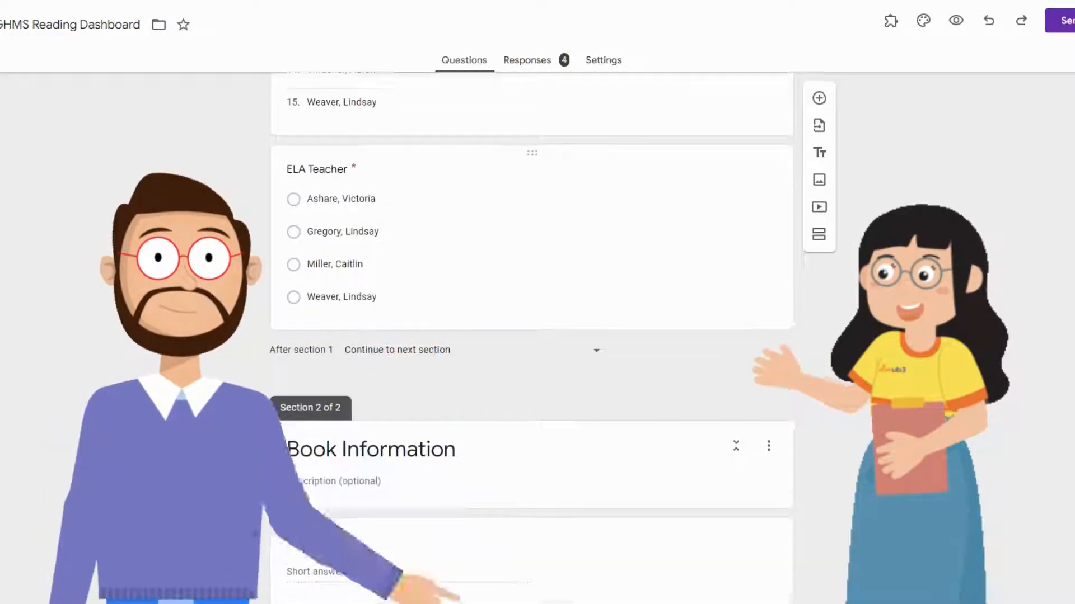
{"action": "scroll", "coordinate": [429, 278], "scroll_direction": "down", "scroll_amount": 3}
{"action": "scroll", "coordinate": [429, 278], "scroll_direction": "up", "scroll_amount": 4}
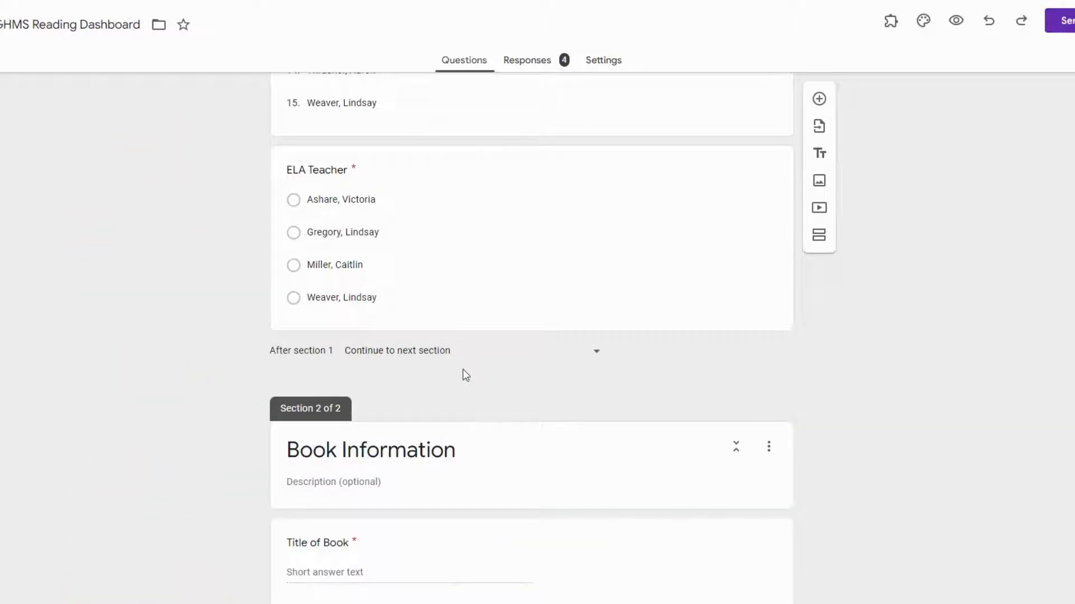
{"action": "scroll", "coordinate": [466, 375], "scroll_direction": "down", "scroll_amount": 5}
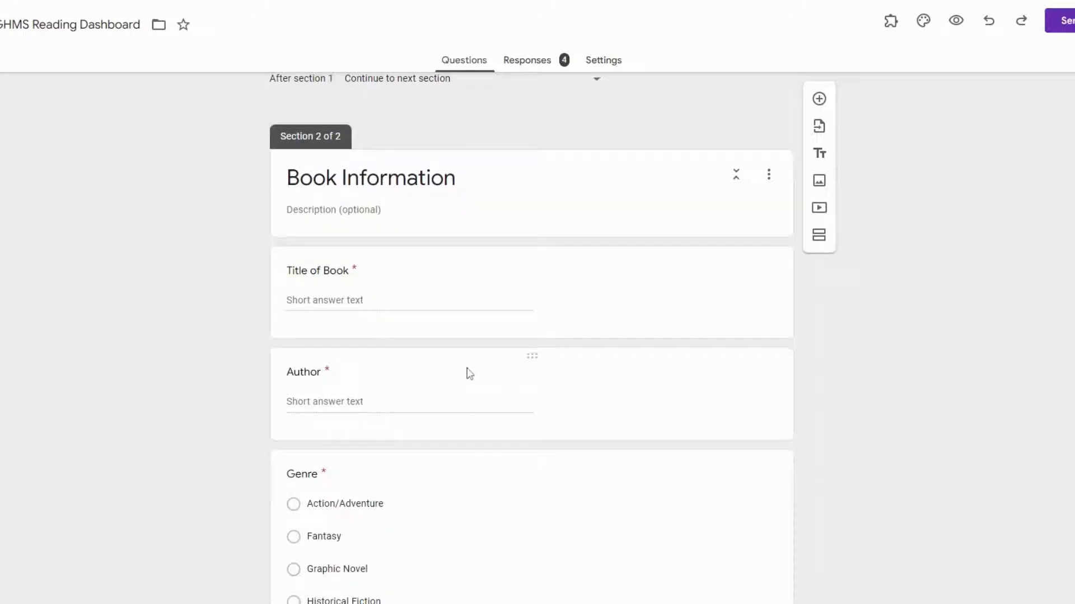
{"action": "scroll", "coordinate": [469, 374], "scroll_direction": "down", "scroll_amount": 3}
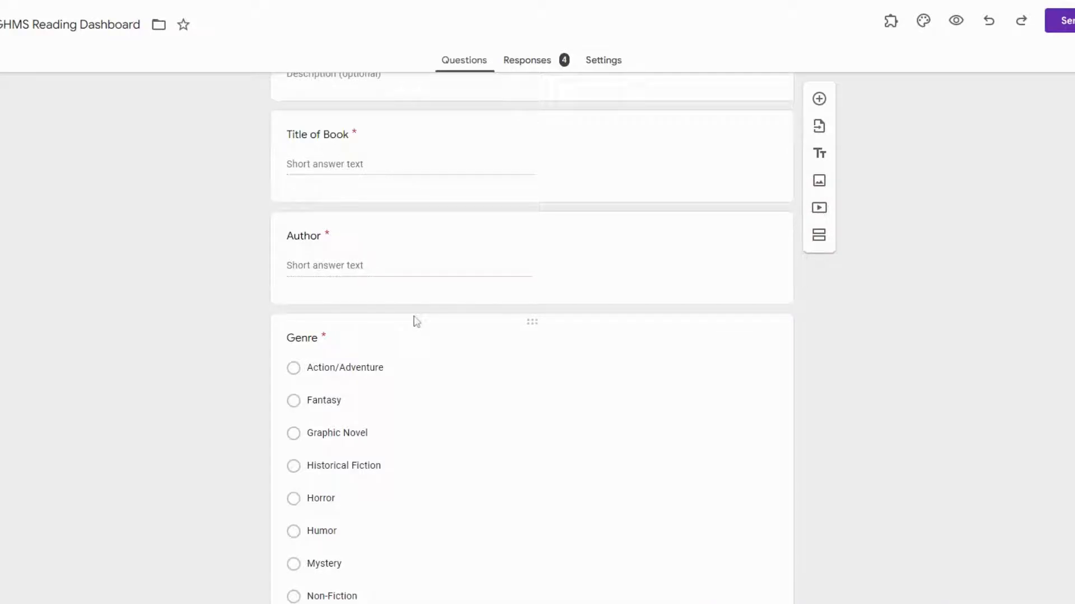
{"action": "scroll", "coordinate": [471, 425], "scroll_direction": "down", "scroll_amount": 4}
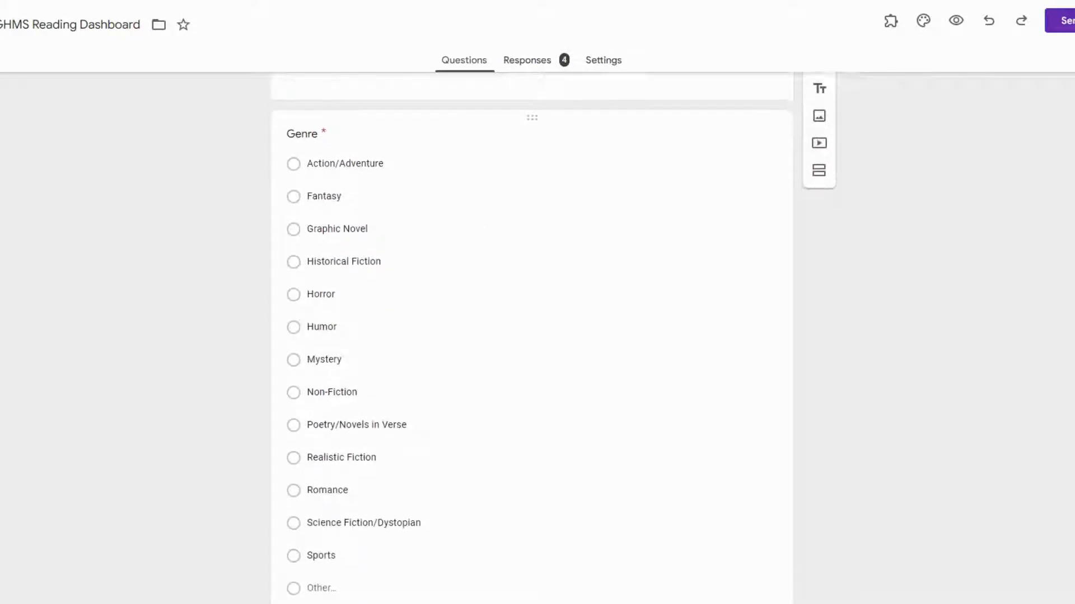
{"action": "scroll", "coordinate": [427, 427], "scroll_direction": "down", "scroll_amount": 3}
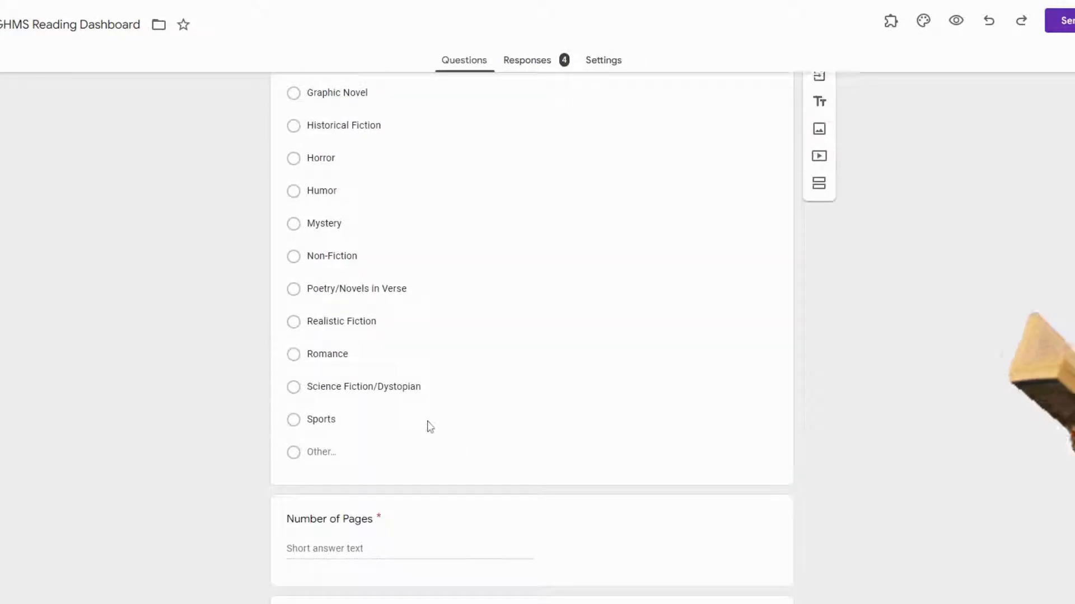
{"action": "scroll", "coordinate": [456, 504], "scroll_direction": "down", "scroll_amount": 3}
{"action": "scroll", "coordinate": [457, 497], "scroll_direction": "down", "scroll_amount": 1}
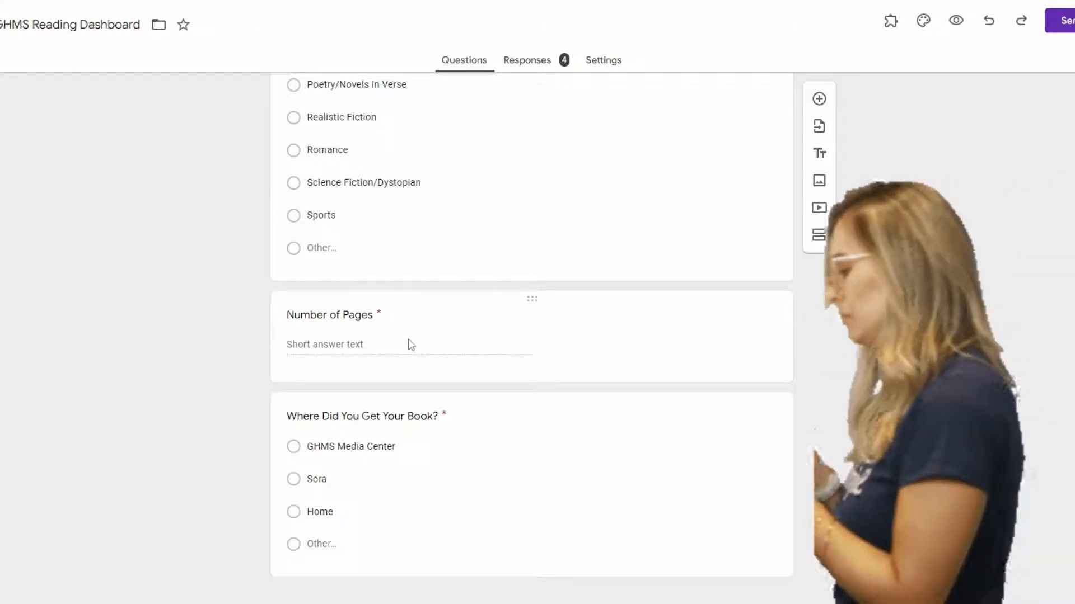
{"action": "scroll", "coordinate": [410, 344], "scroll_direction": "down", "scroll_amount": 1}
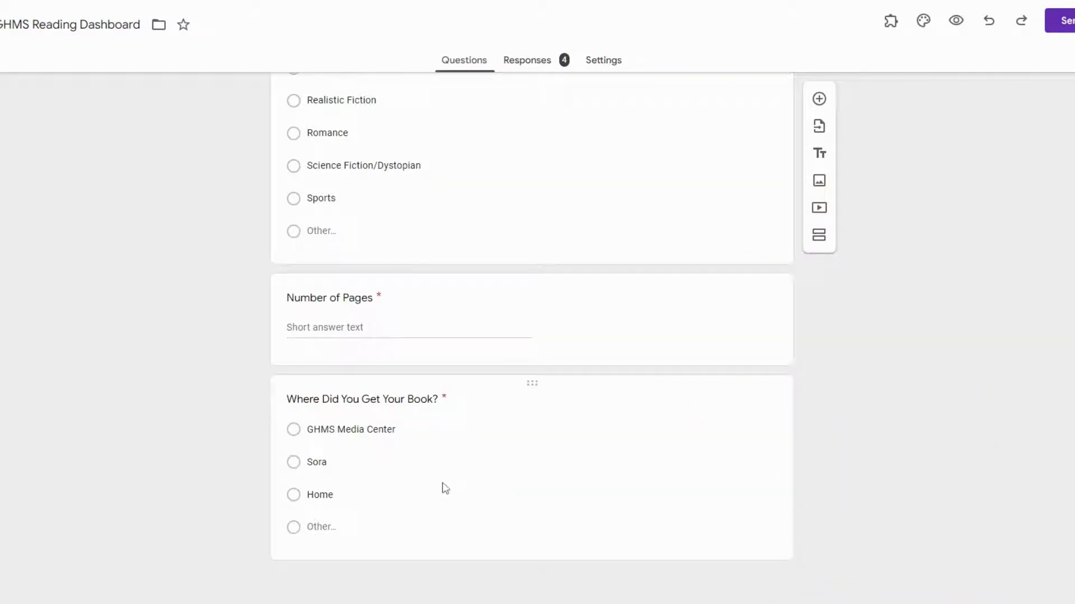
{"action": "scroll", "coordinate": [445, 488], "scroll_direction": "up", "scroll_amount": 13}
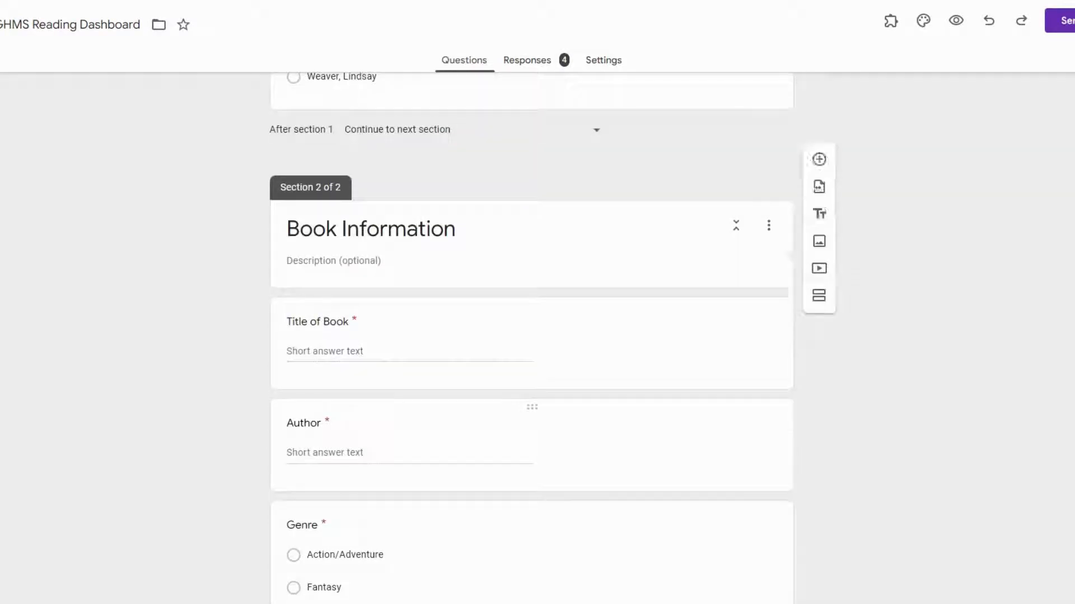
{"action": "scroll", "coordinate": [445, 486], "scroll_direction": "up", "scroll_amount": 15}
{"action": "scroll", "coordinate": [445, 486], "scroll_direction": "up", "scroll_amount": 3}
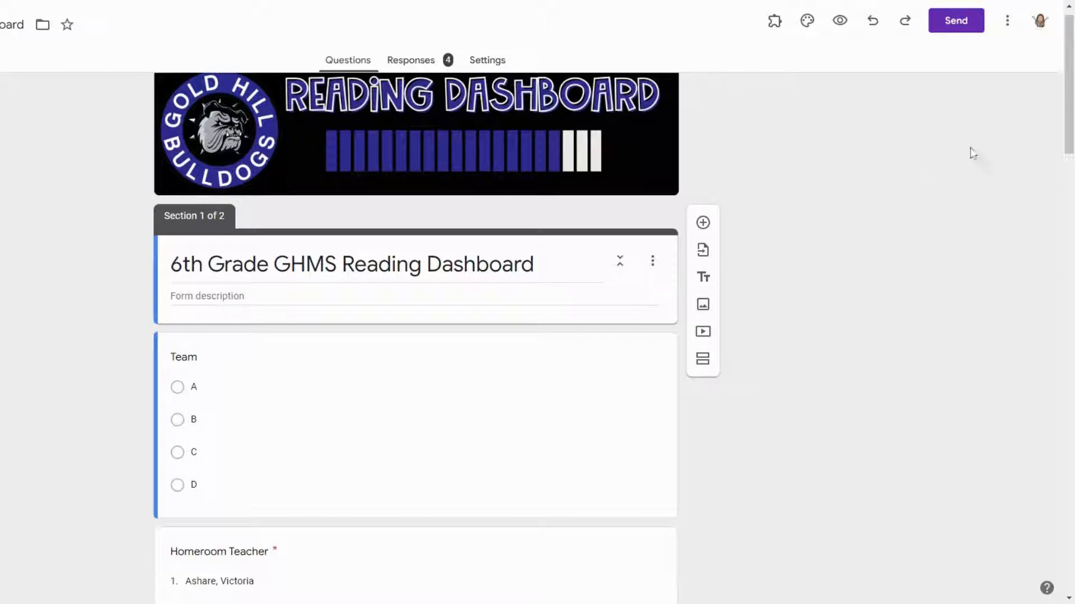
{"action": "left_click", "coordinate": [1011, 27]}
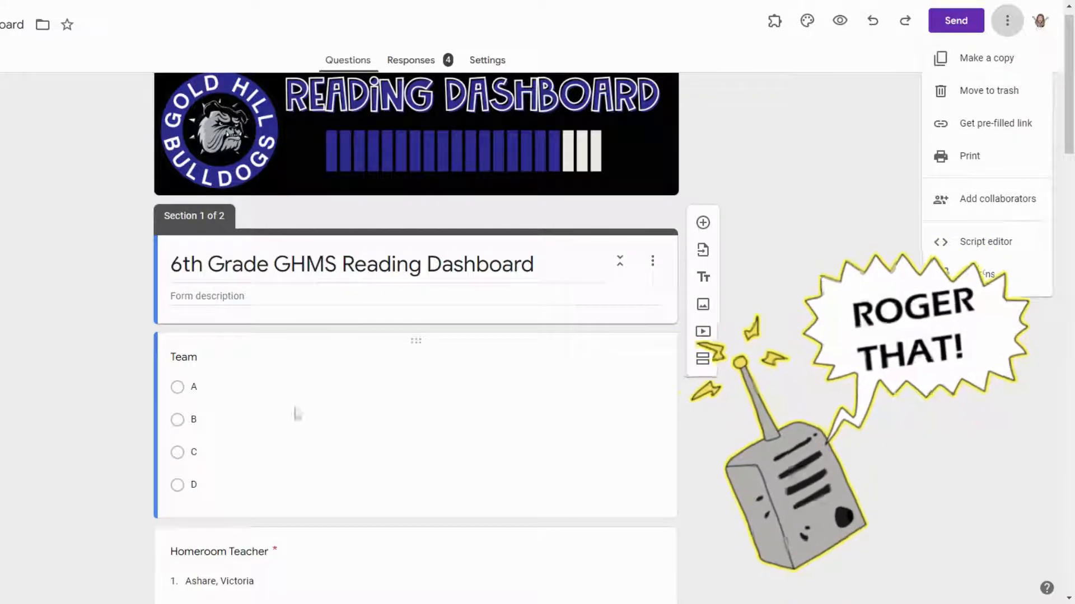
{"action": "scroll", "coordinate": [295, 412], "scroll_direction": "down", "scroll_amount": 1}
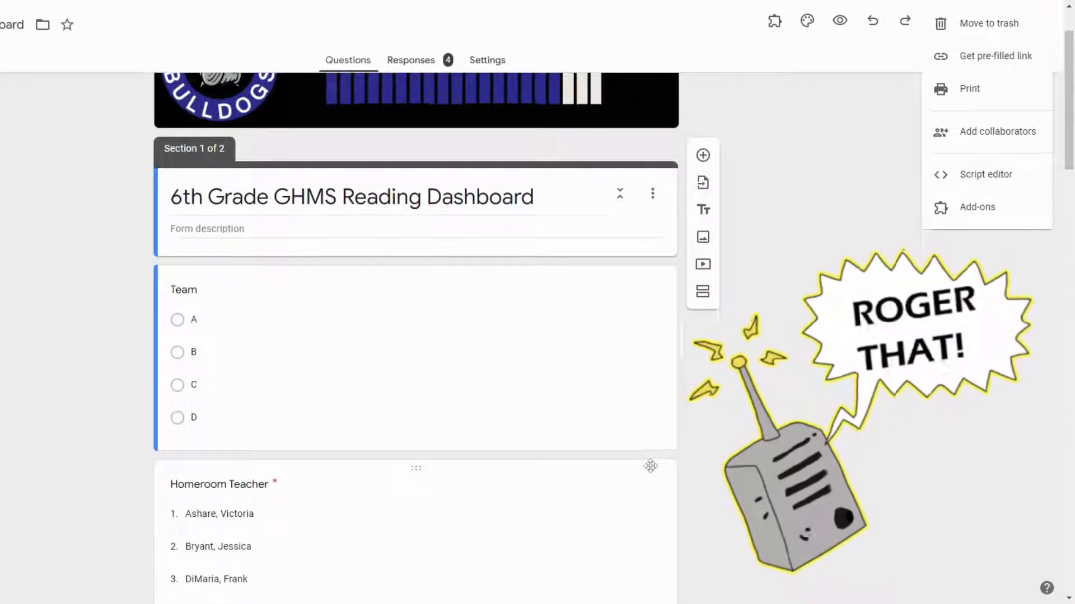
{"action": "scroll", "coordinate": [963, 73], "scroll_direction": "up", "scroll_amount": 1}
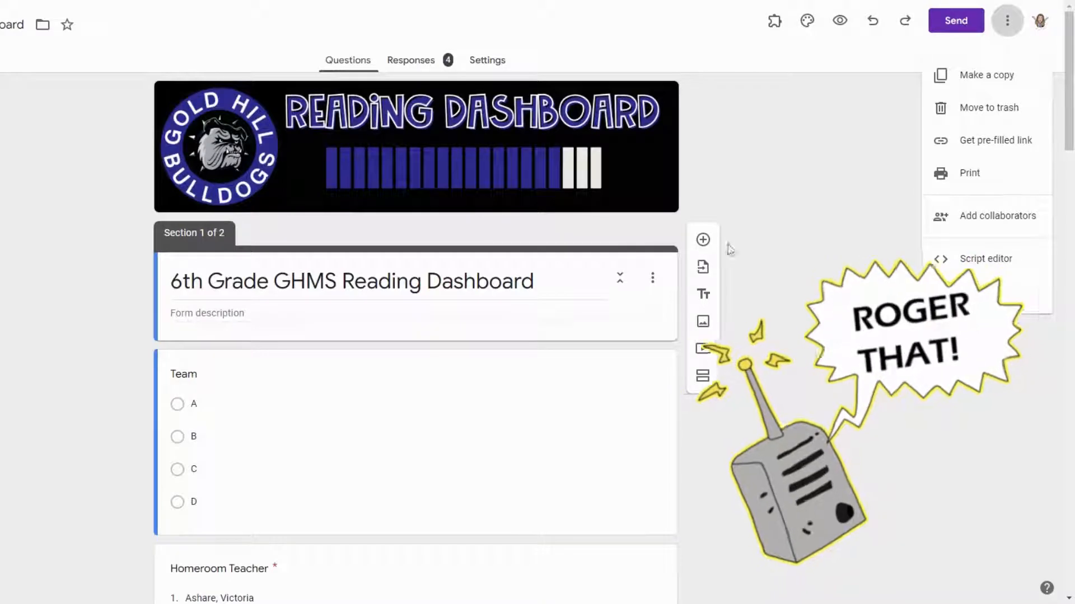
- Open the form's responses and view them in the linked Sheets spreadsheet
{"action": "left_click", "coordinate": [403, 63]}
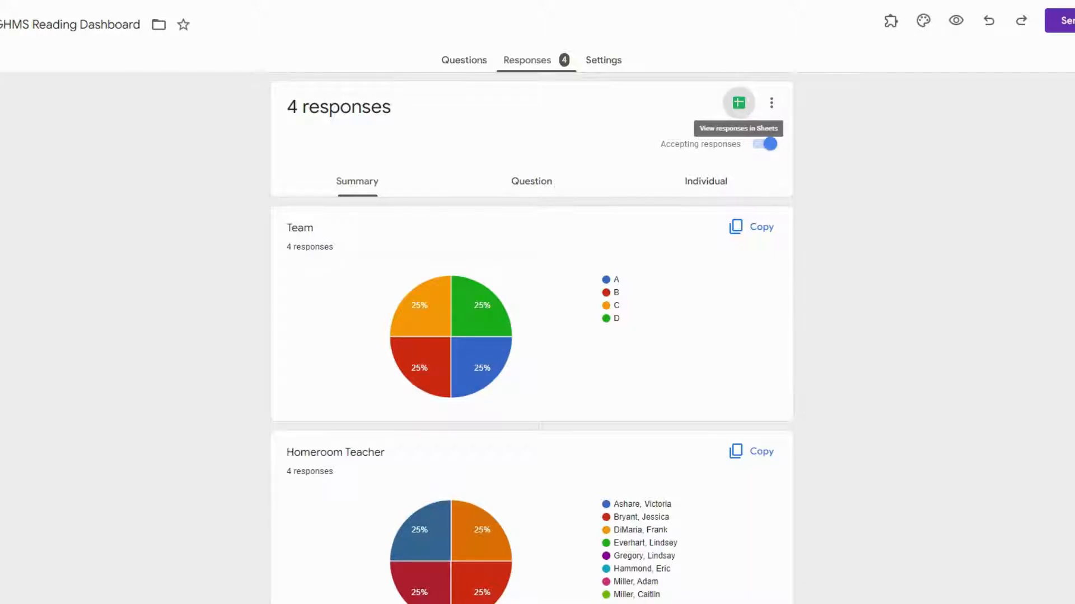
{"action": "left_click", "coordinate": [739, 104]}
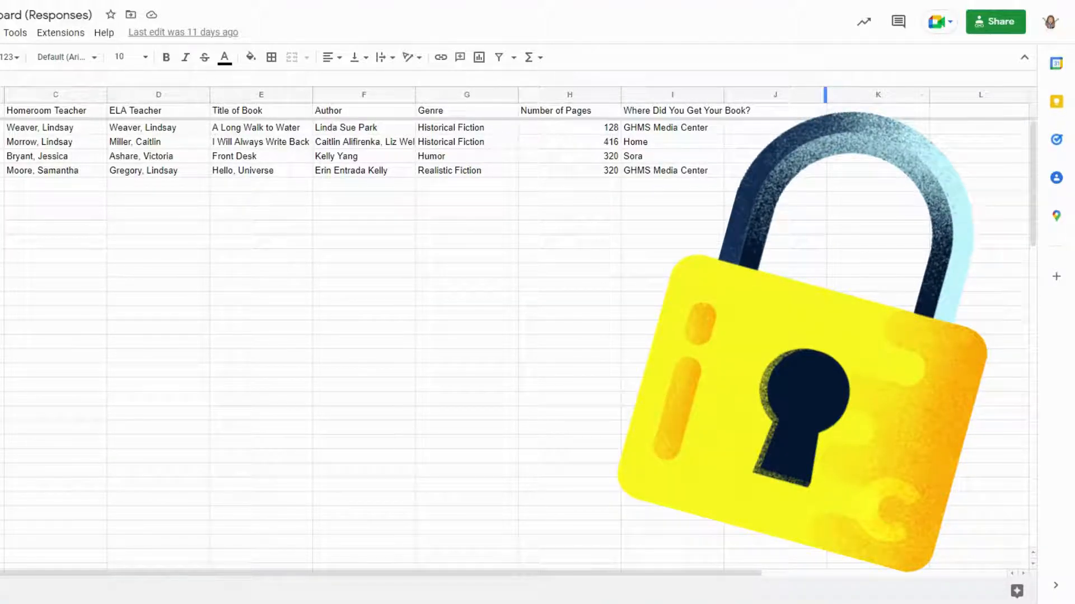
- Check the spreadsheet's link-sharing settings for anyone with the link as viewer
{"action": "left_click", "coordinate": [1004, 31]}
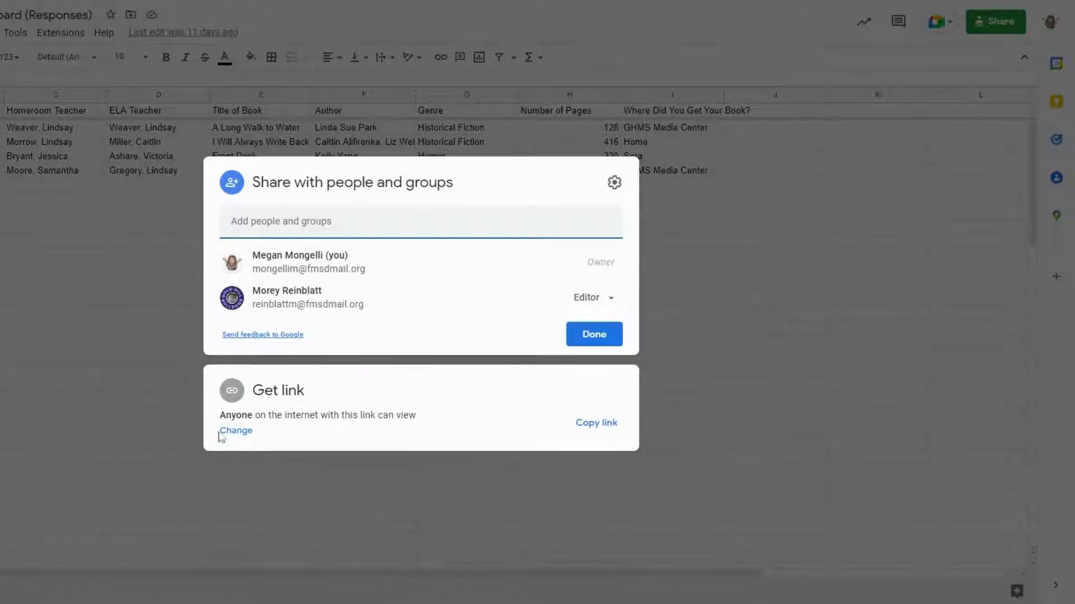
{"action": "left_click", "coordinate": [239, 435]}
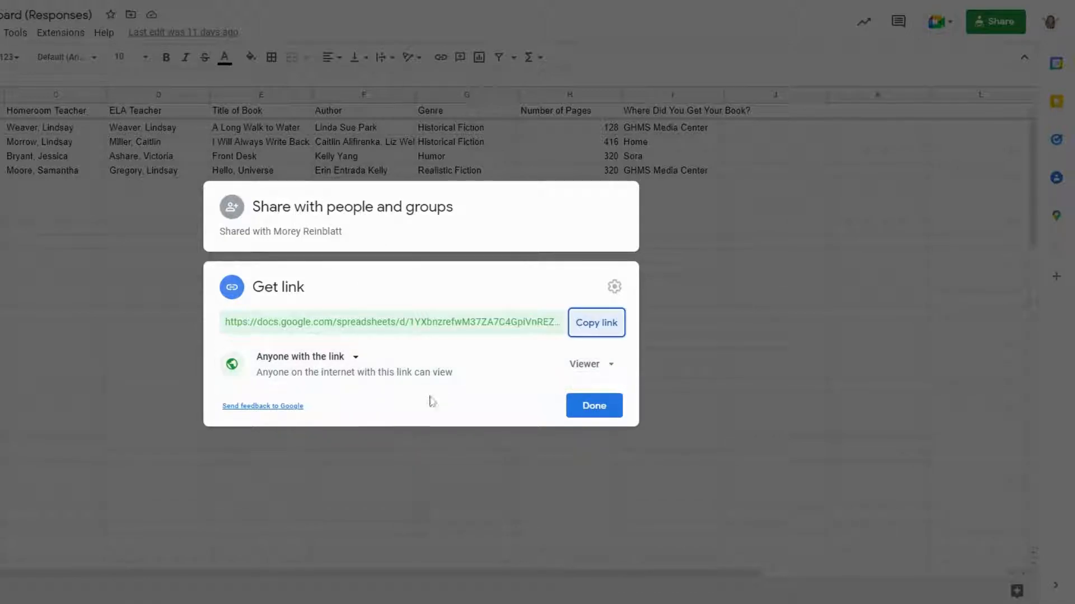
{"action": "left_click", "coordinate": [594, 405]}
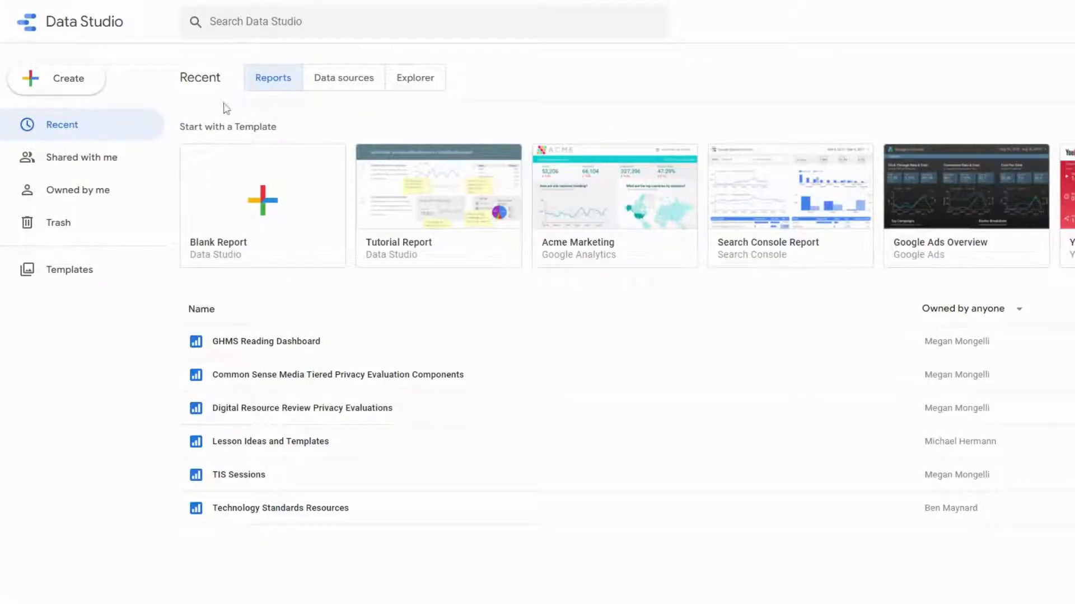
- Create a blank report and add the 6th Grade GHMS Reading Dashboard (Responses) sheet, Form Responses 1, as Google Sheets data
{"action": "left_click", "coordinate": [276, 214]}
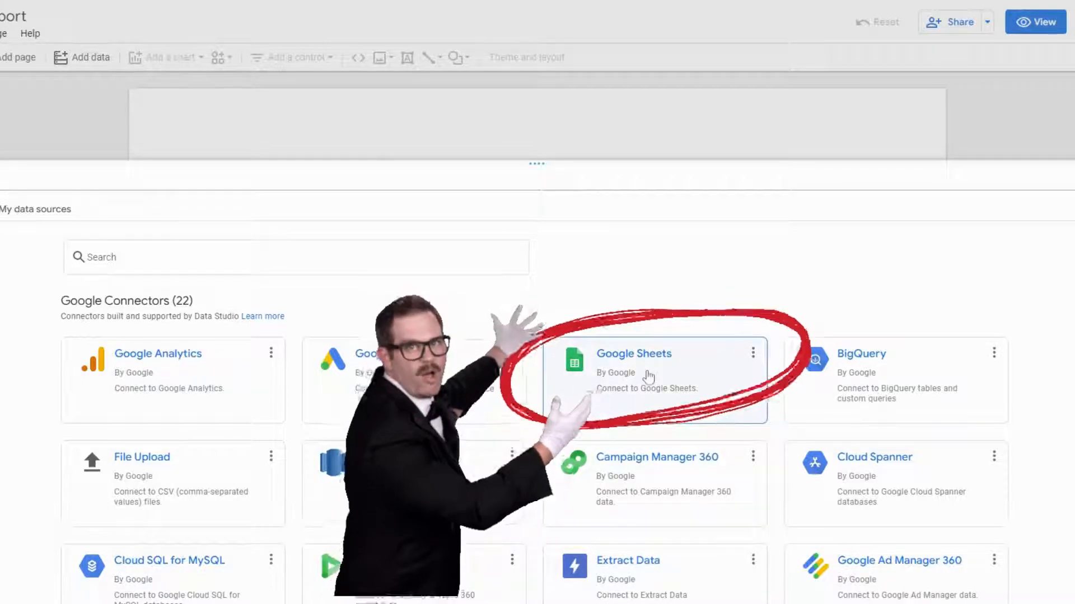
{"action": "left_click", "coordinate": [649, 378]}
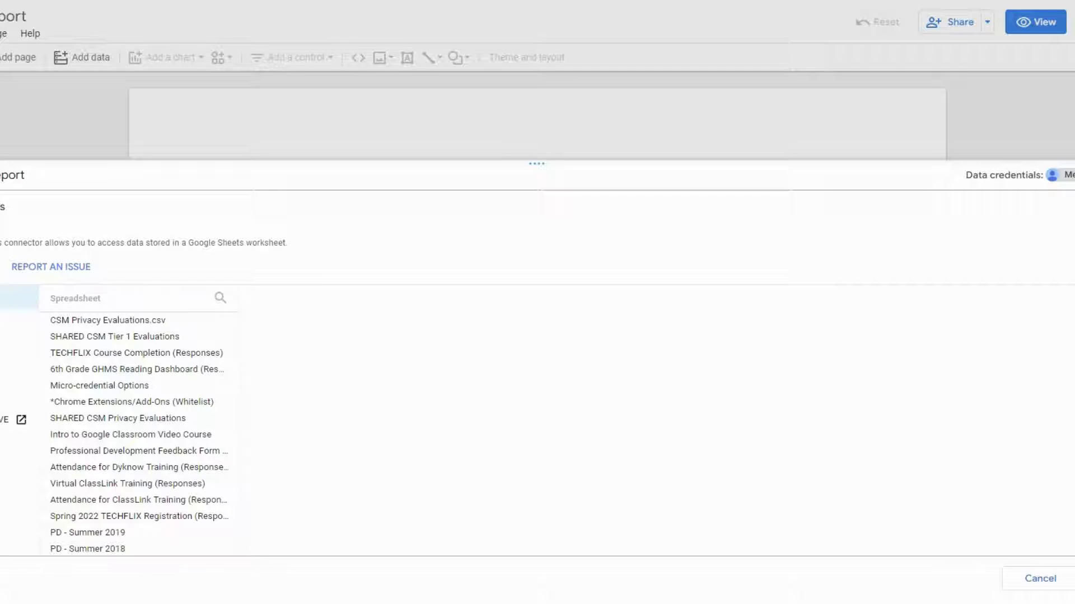
{"action": "left_click", "coordinate": [221, 300]}
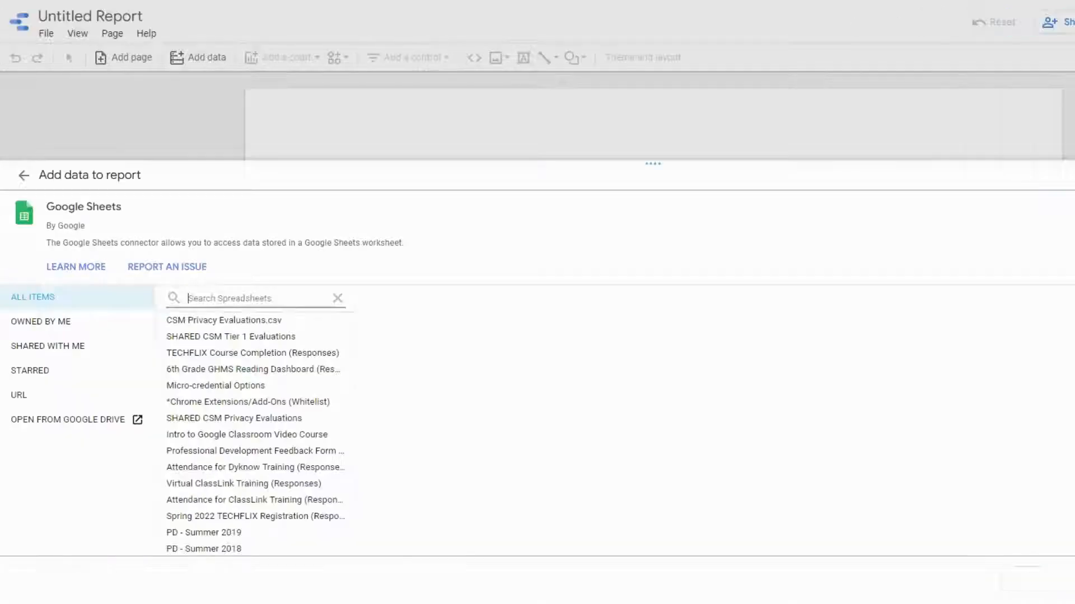
{"action": "type", "text": "6th"}
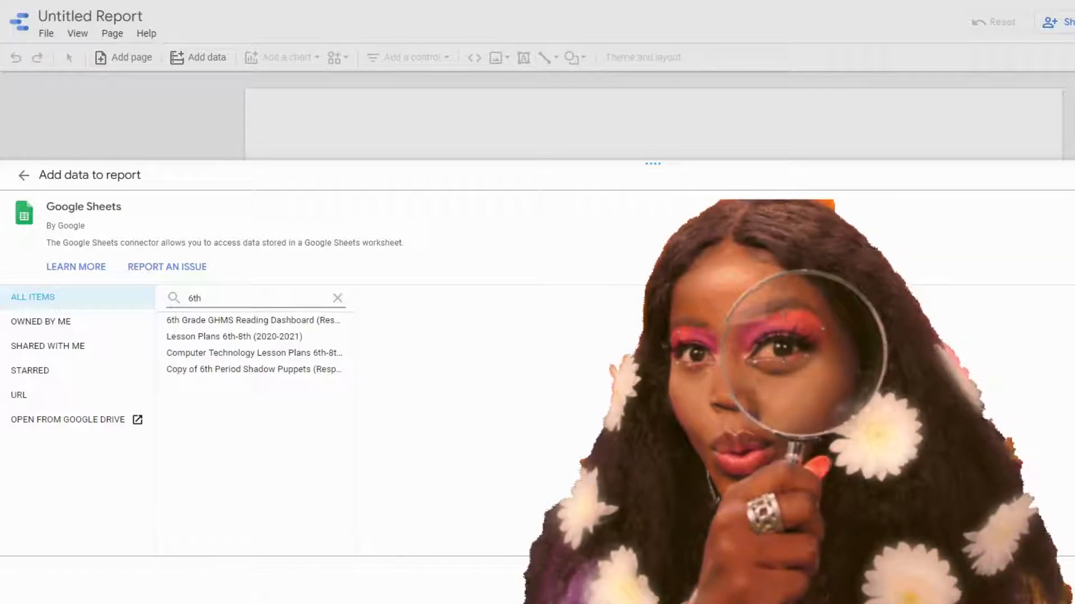
{"action": "left_click", "coordinate": [196, 325]}
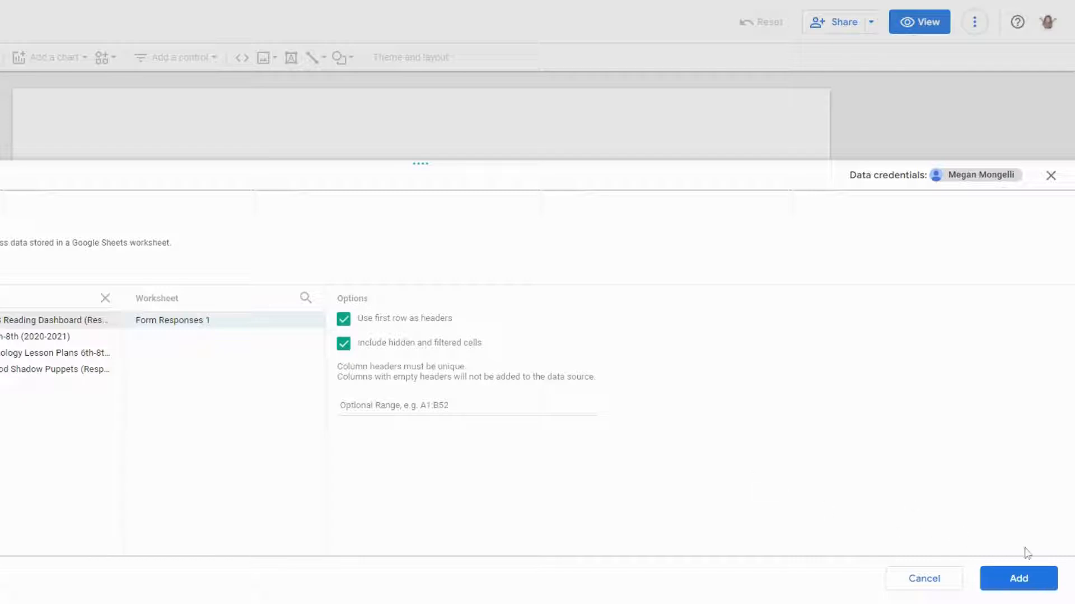
{"action": "left_click", "coordinate": [1039, 584]}
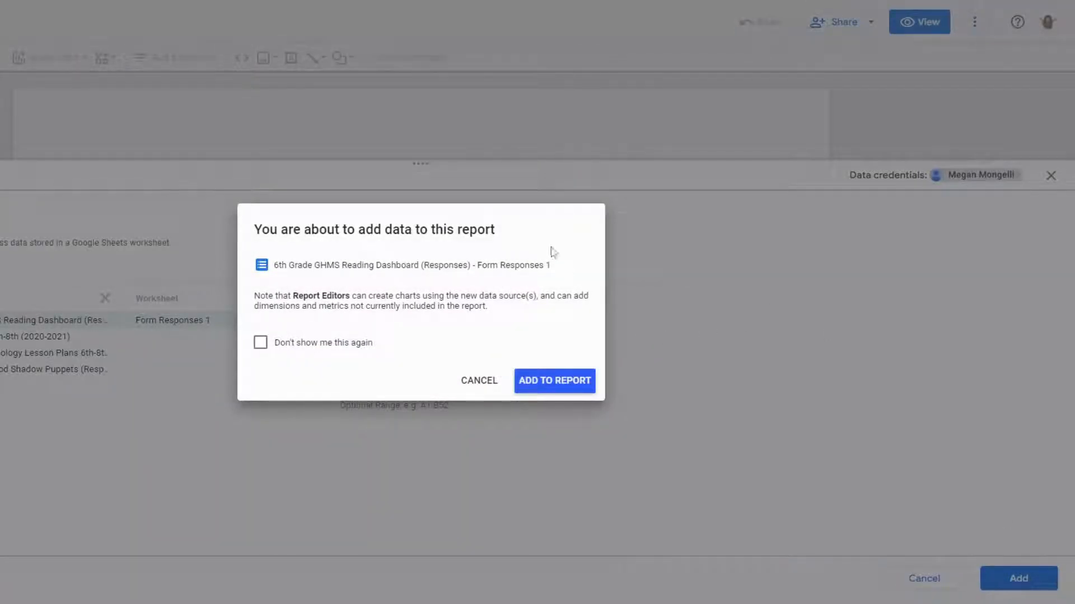
{"action": "left_click", "coordinate": [584, 392]}
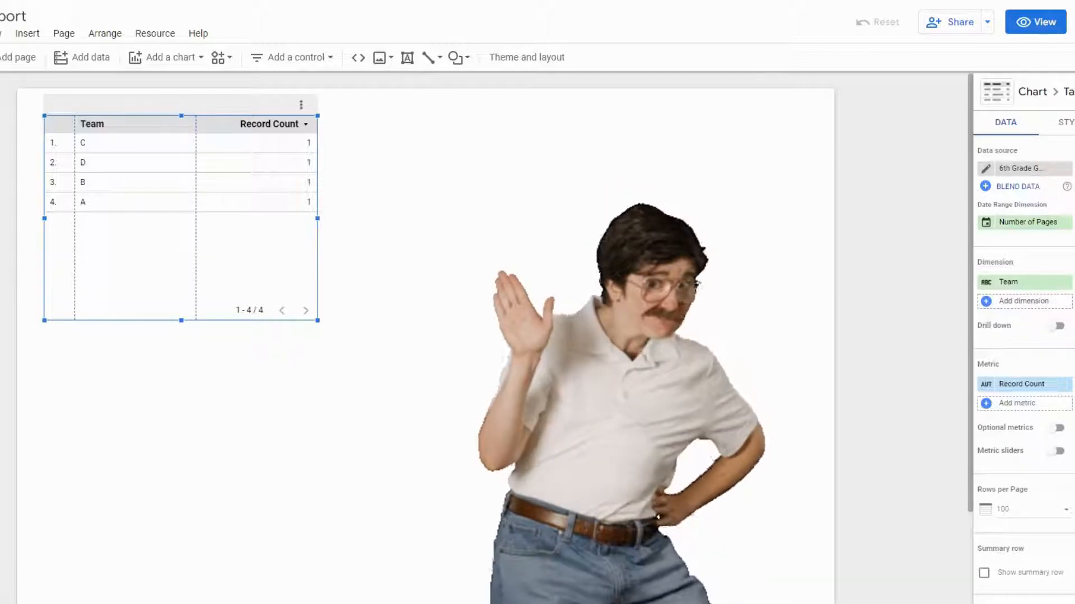
- Delete the default table and rename the report GHMS Reading Dashboard
{"action": "key", "text": "Delete"}
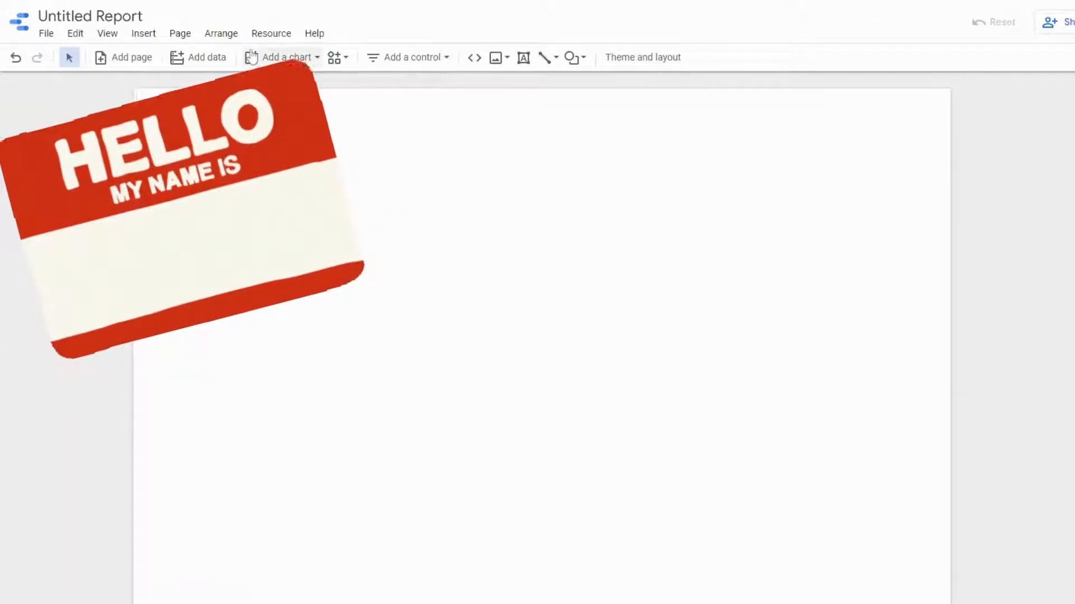
{"action": "triple_click", "coordinate": [82, 16]}
{"action": "type", "text": "GHMS Reading Dashboard"}
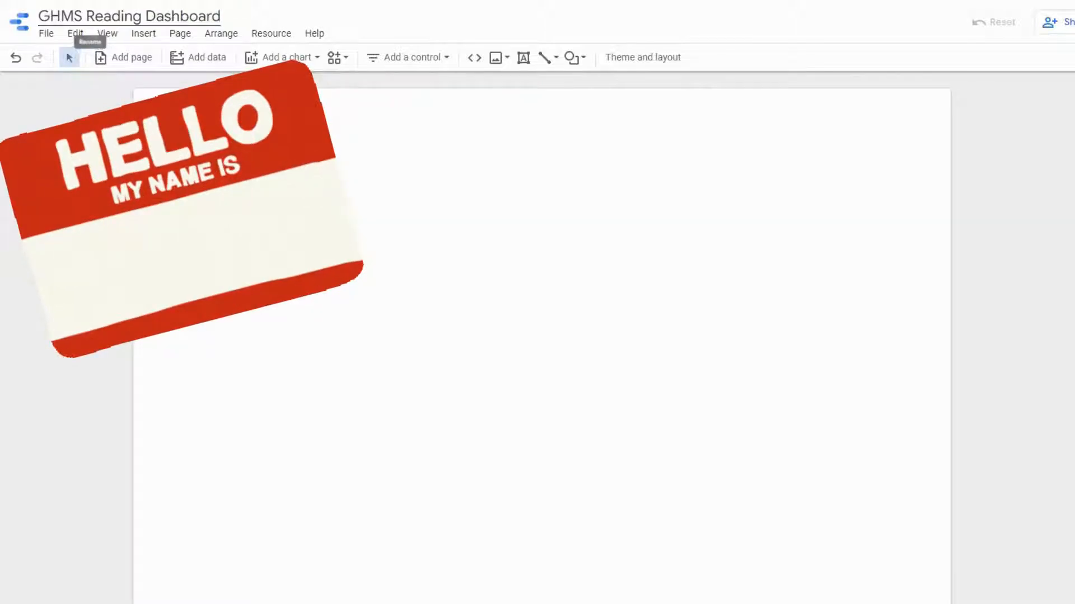
- Upload the Reading Dashboard.png image and resize it into a banner across the top of the page
{"action": "left_click", "coordinate": [298, 342]}
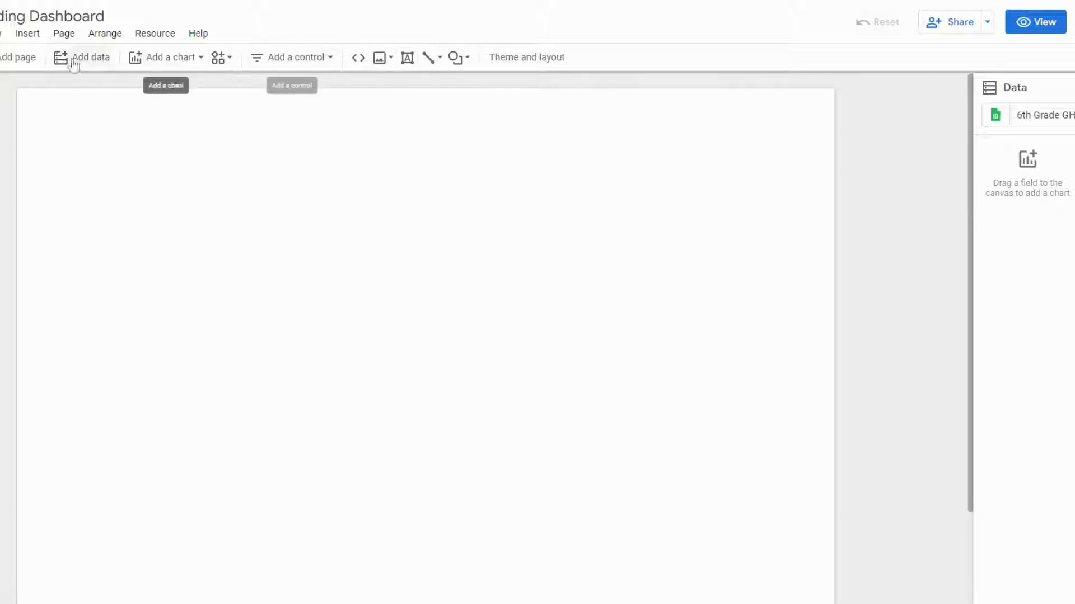
{"action": "left_click", "coordinate": [27, 33]}
{"action": "scroll", "coordinate": [103, 253], "scroll_direction": "down", "scroll_amount": 2}
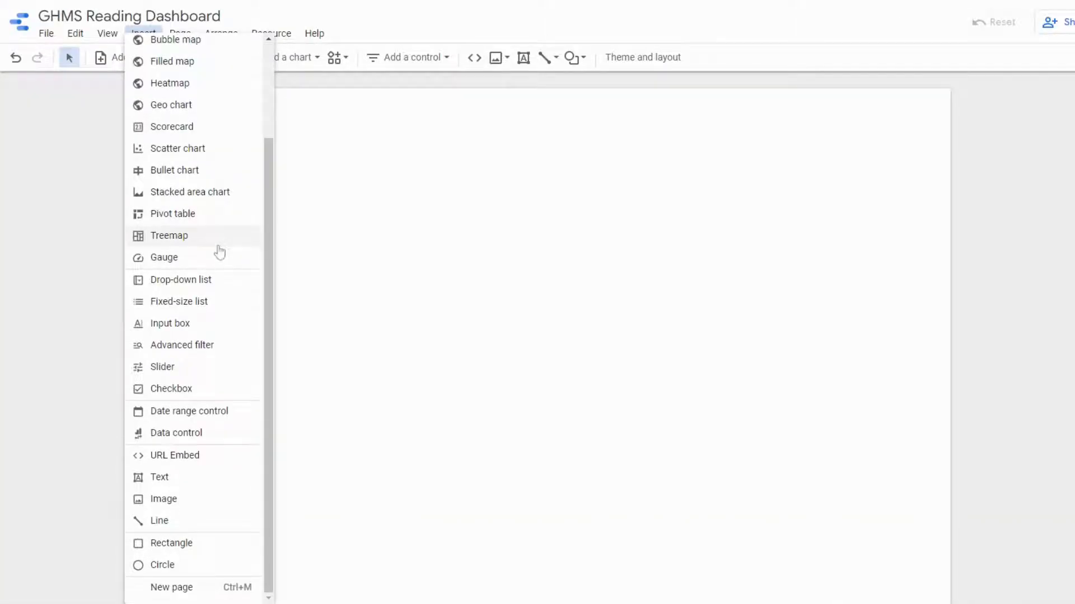
{"action": "left_click", "coordinate": [524, 65]}
{"action": "left_click", "coordinate": [505, 62]}
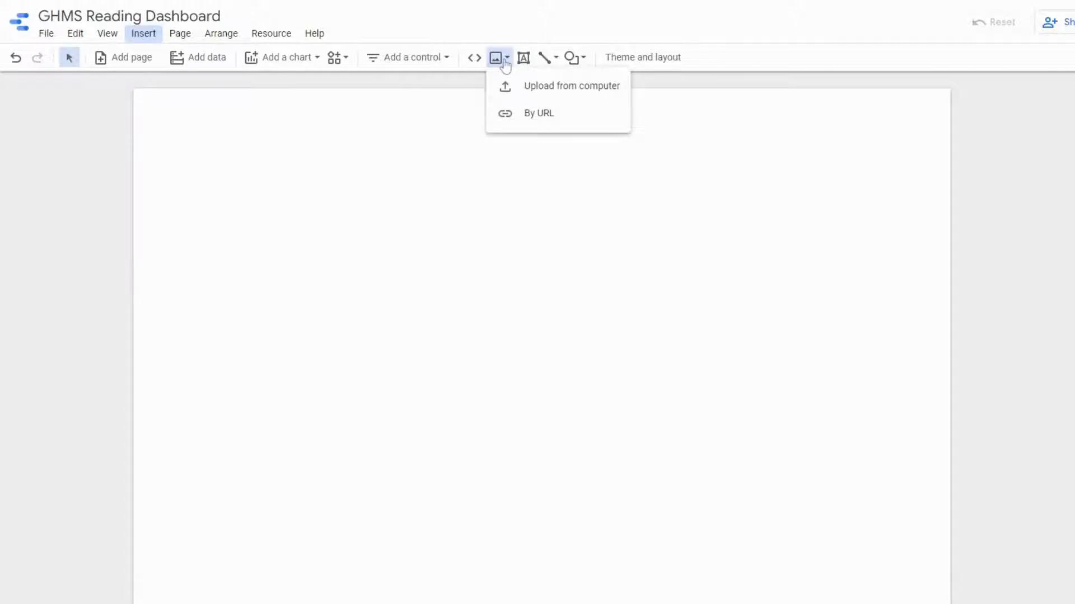
{"action": "left_click", "coordinate": [579, 95]}
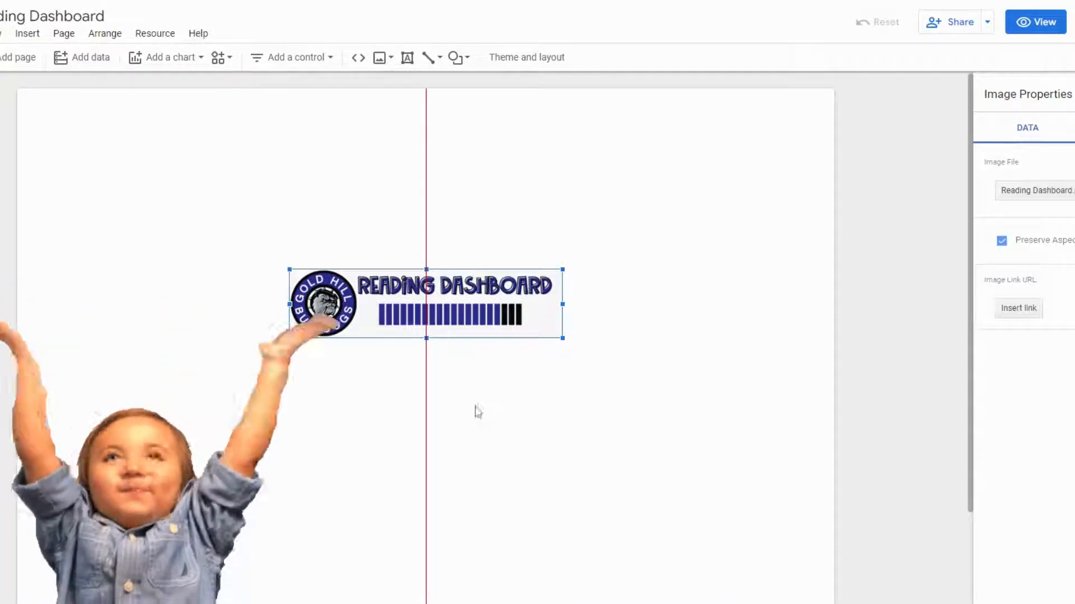
{"action": "left_click_drag", "start_coordinate": [452, 323], "coordinate": [181, 143]}
{"action": "left_click_drag", "start_coordinate": [290, 156], "coordinate": [843, 275]}
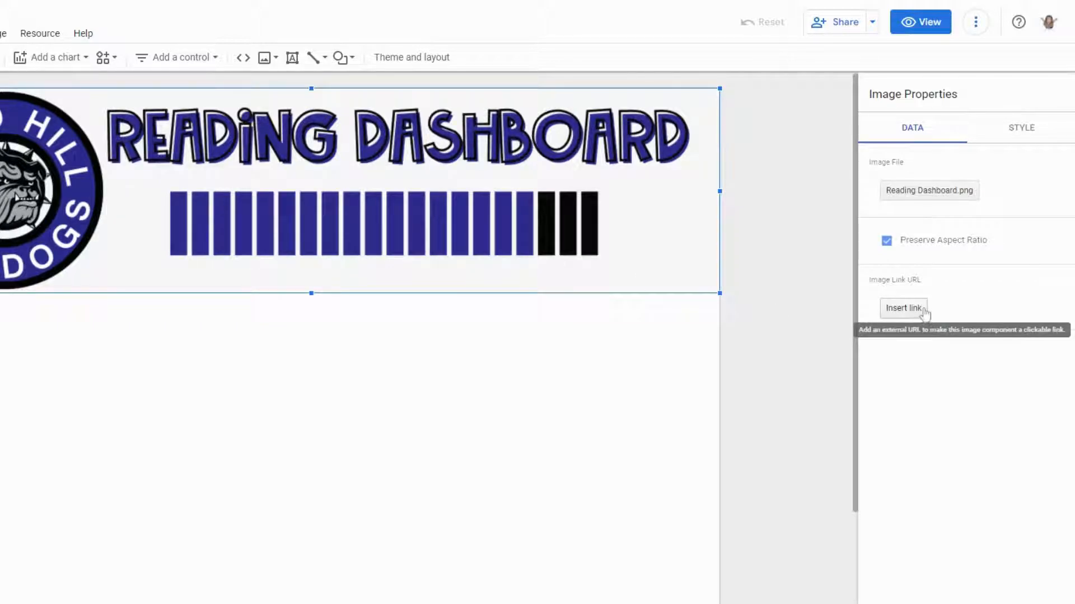
- Extract a theme from the uploaded banner image and apply the dark black-and-purple variant to the report
{"action": "left_click", "coordinate": [1032, 130]}
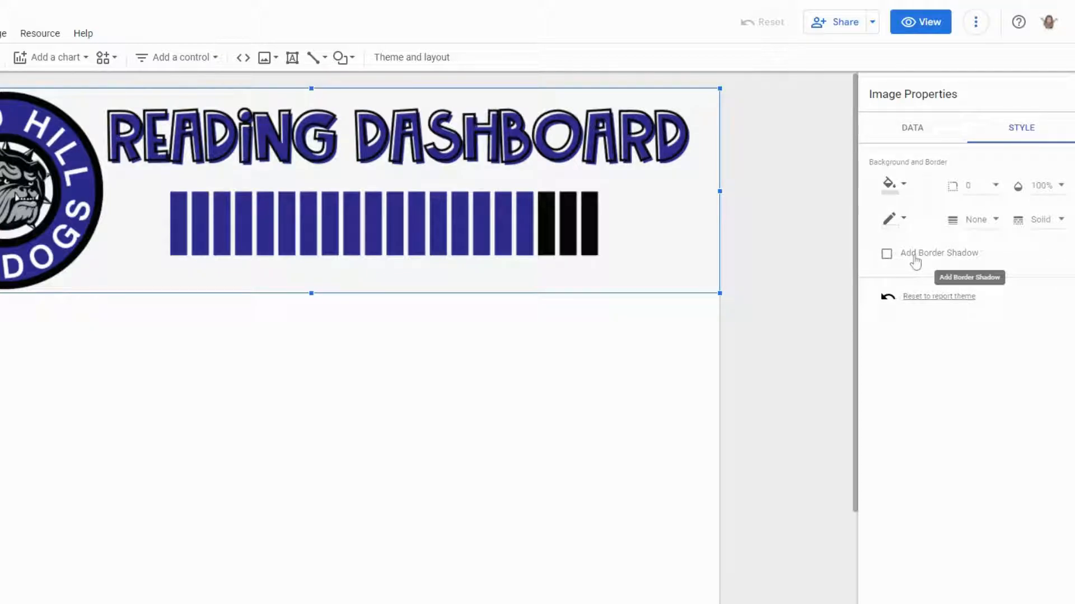
{"action": "left_click", "coordinate": [761, 240]}
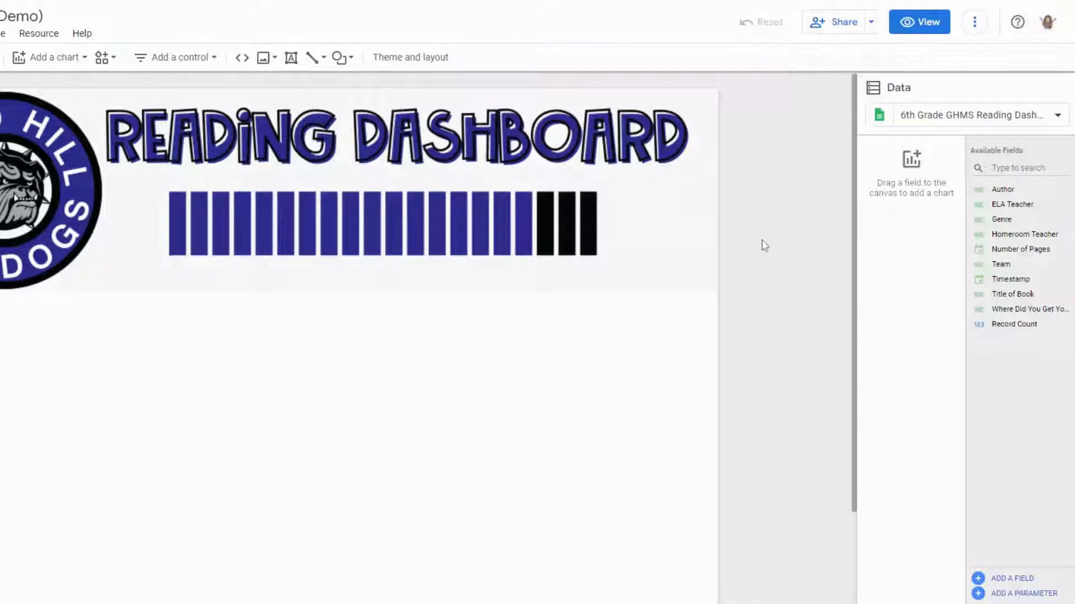
{"action": "left_click", "coordinate": [416, 66]}
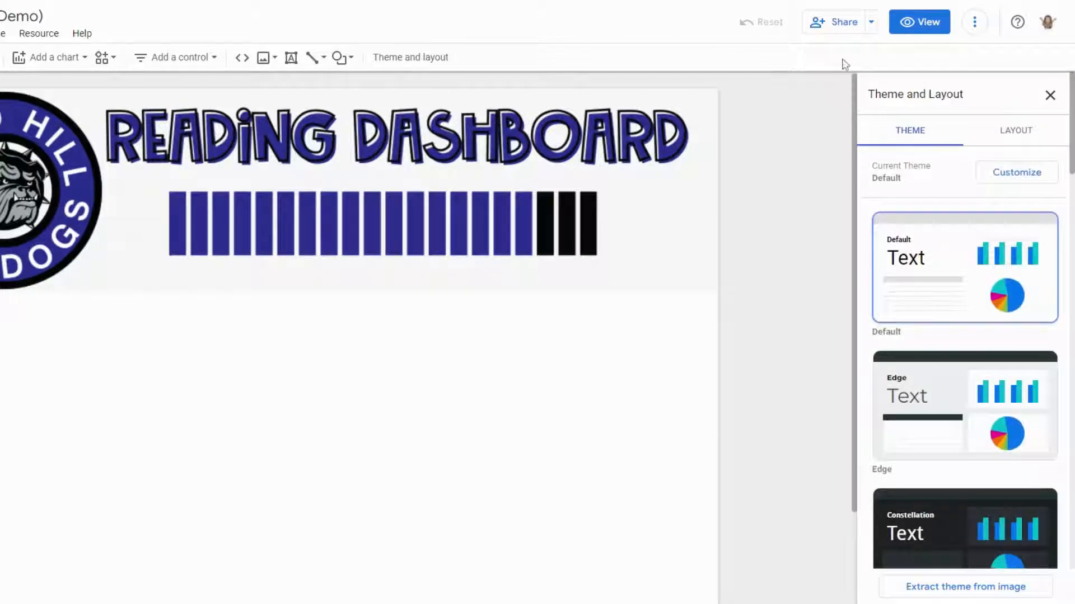
{"action": "scroll", "coordinate": [980, 155], "scroll_direction": "down", "scroll_amount": 5}
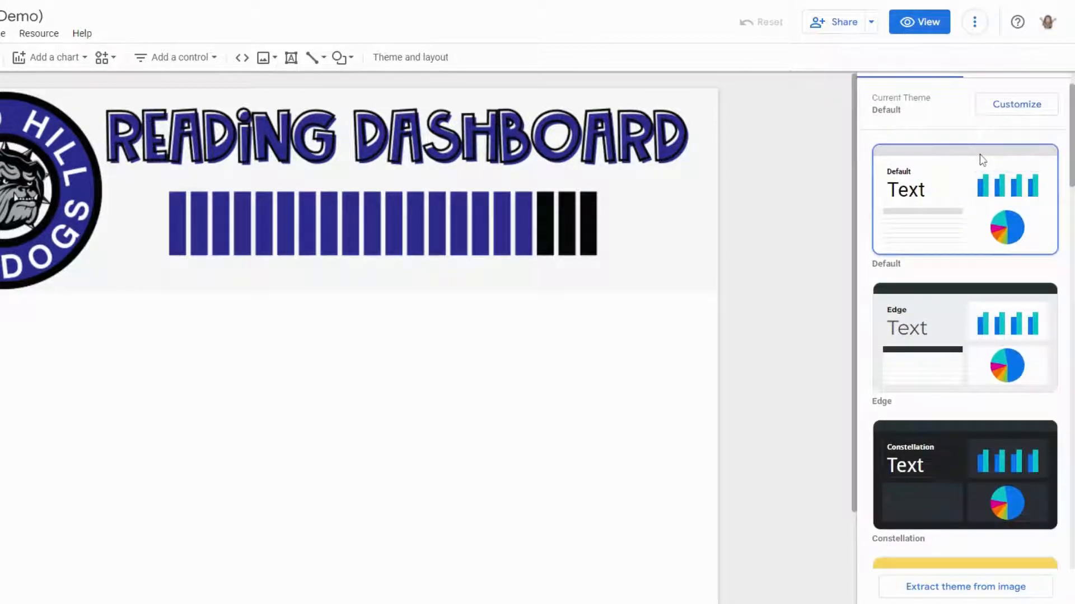
{"action": "scroll", "coordinate": [975, 174], "scroll_direction": "down", "scroll_amount": 10}
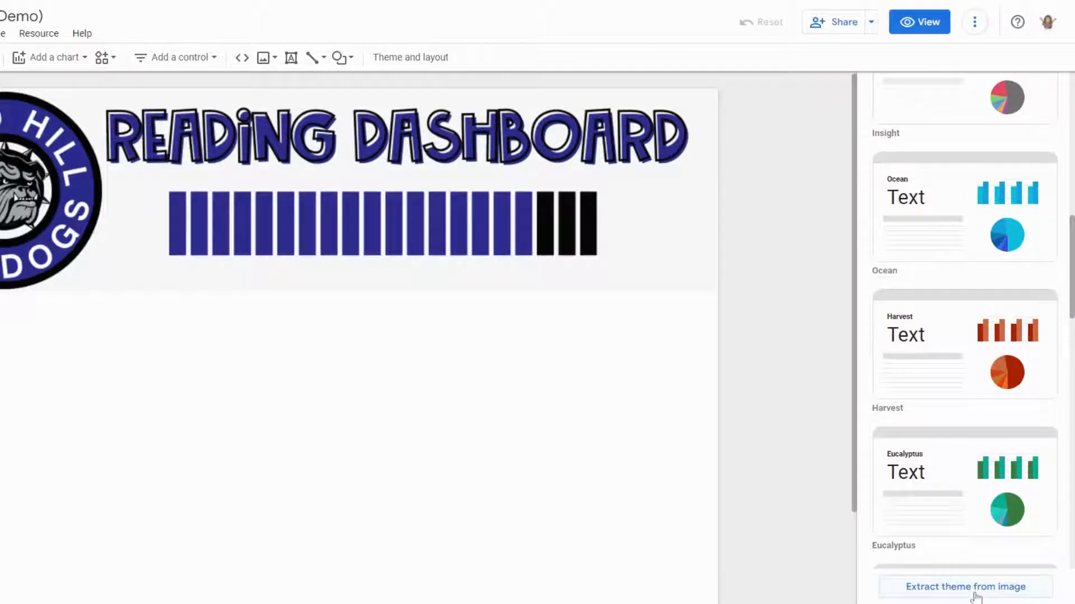
{"action": "left_click", "coordinate": [974, 595]}
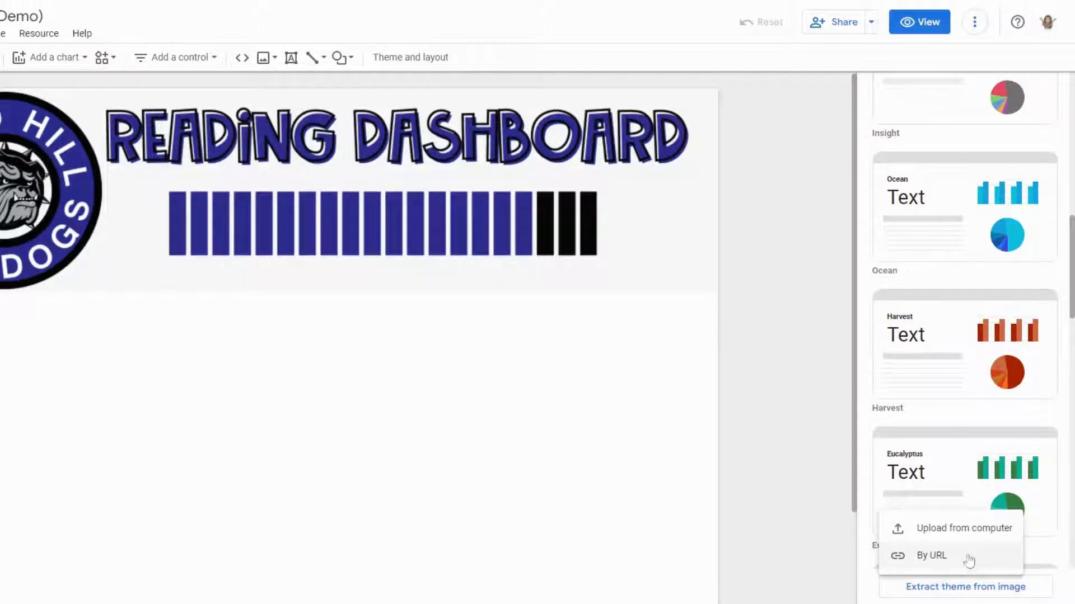
{"action": "left_click", "coordinate": [960, 538]}
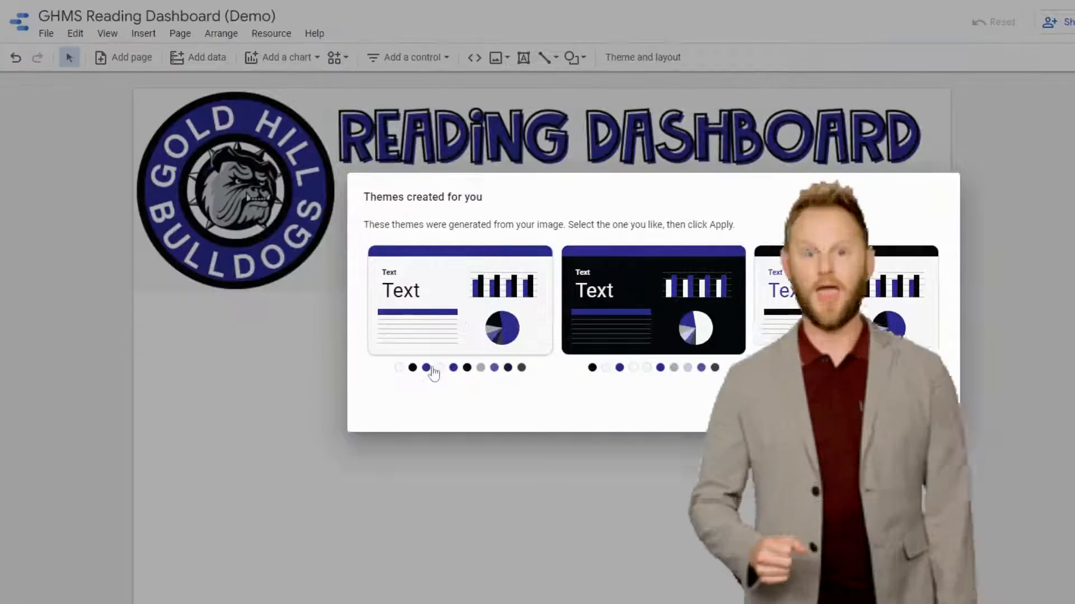
{"action": "left_click", "coordinate": [401, 314]}
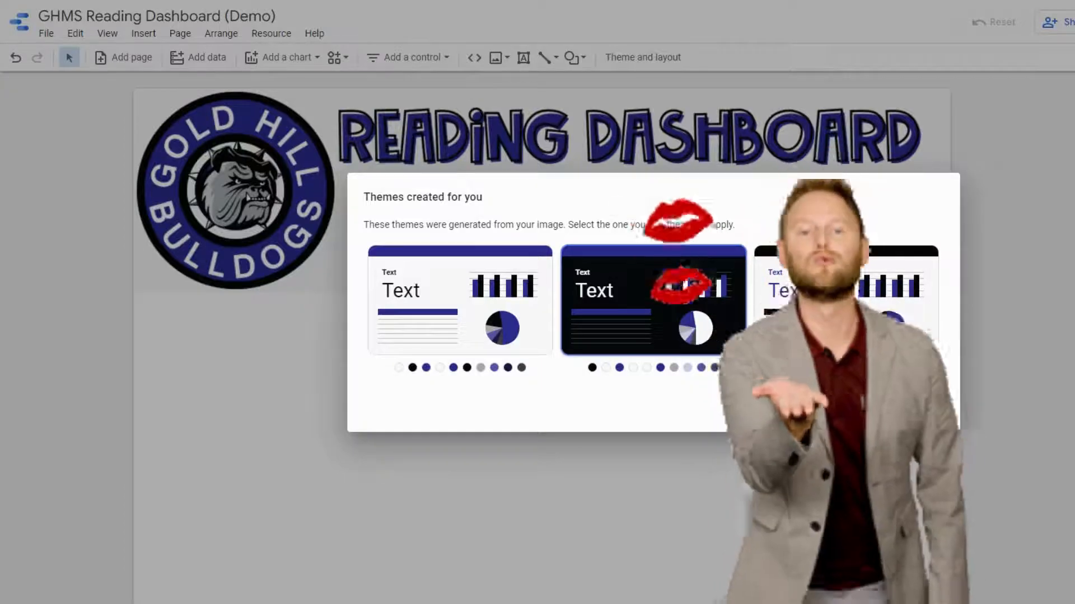
{"action": "left_click", "coordinate": [909, 410]}
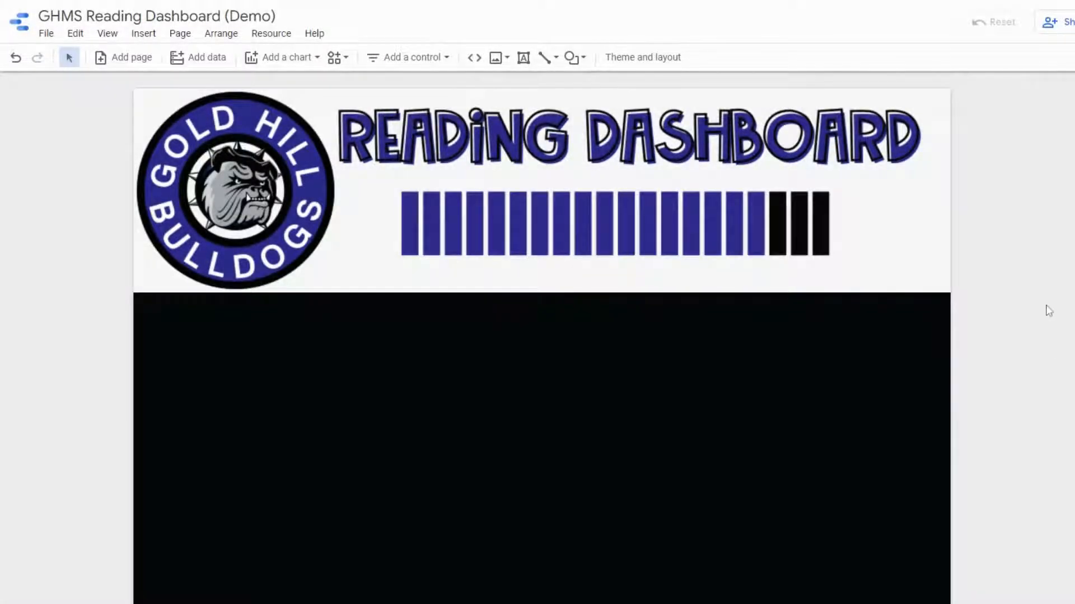
- Upload the 6th Grade label image and place it on the left below the banner
{"action": "scroll", "coordinate": [1049, 308], "scroll_direction": "down", "scroll_amount": 2}
{"action": "scroll", "coordinate": [1048, 309], "scroll_direction": "up", "scroll_amount": 2}
{"action": "left_click", "coordinate": [496, 58]}
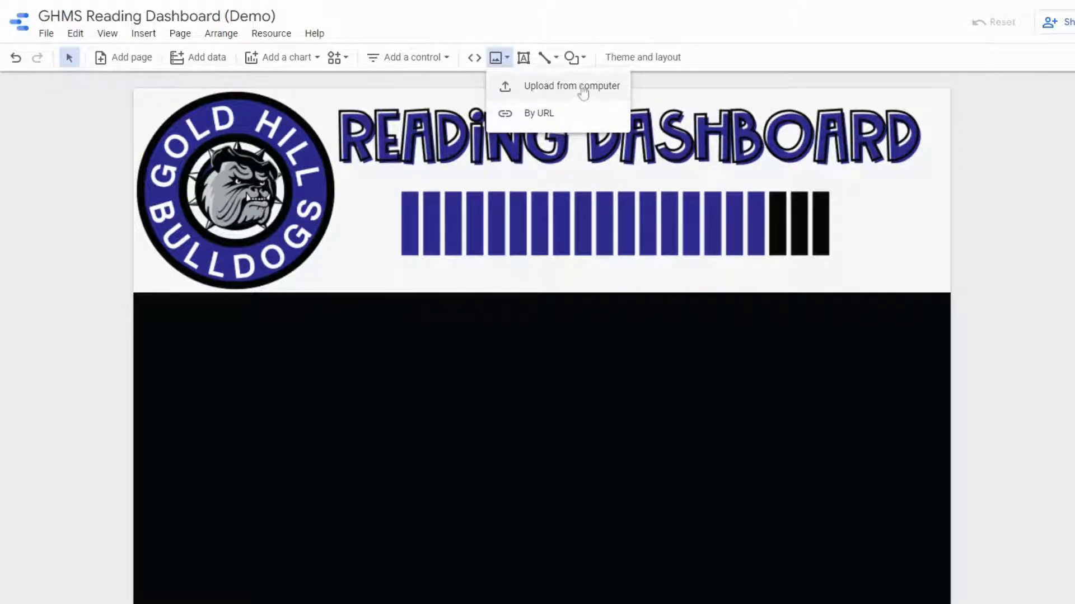
{"action": "left_click", "coordinate": [585, 98]}
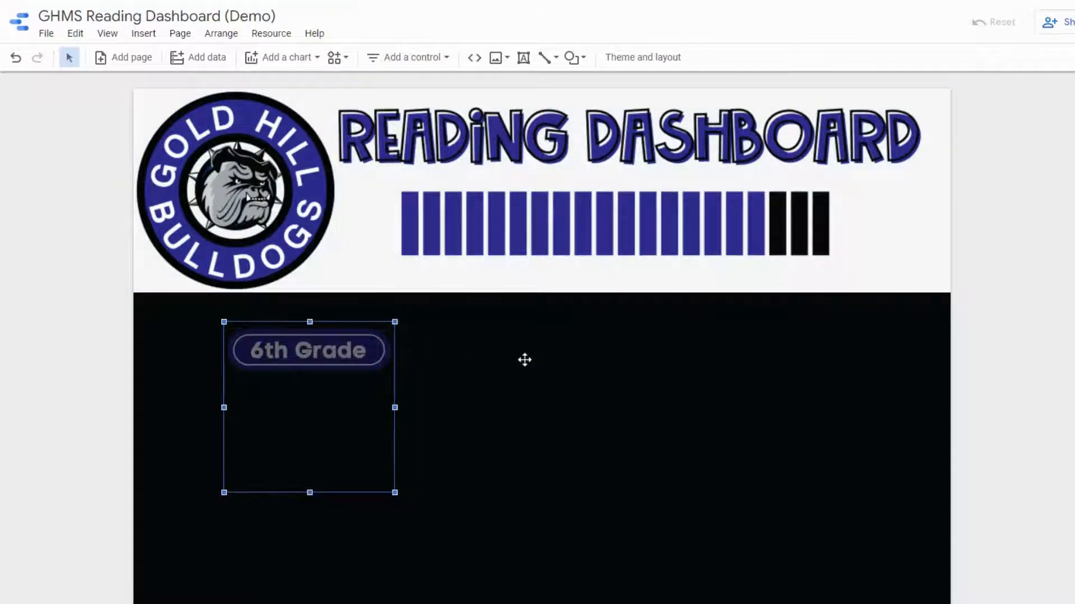
{"action": "left_click_drag", "start_coordinate": [524, 360], "coordinate": [307, 395]}
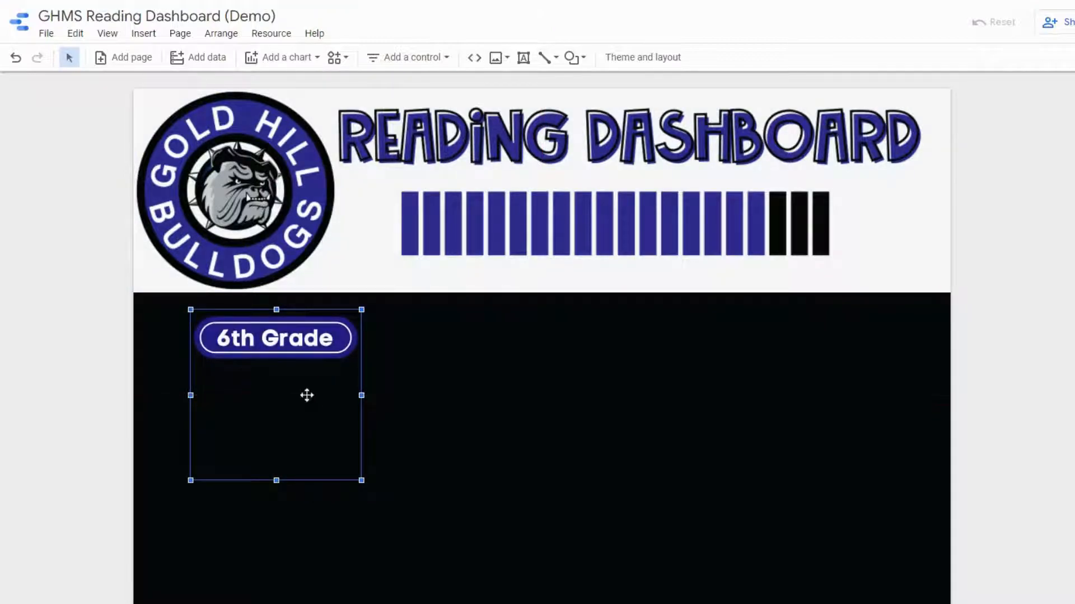
{"action": "left_click", "coordinate": [586, 385]}
- Upload the 7th Grade label image and place it in the middle below the banner
{"action": "left_click", "coordinate": [507, 65]}
{"action": "left_click", "coordinate": [598, 88]}
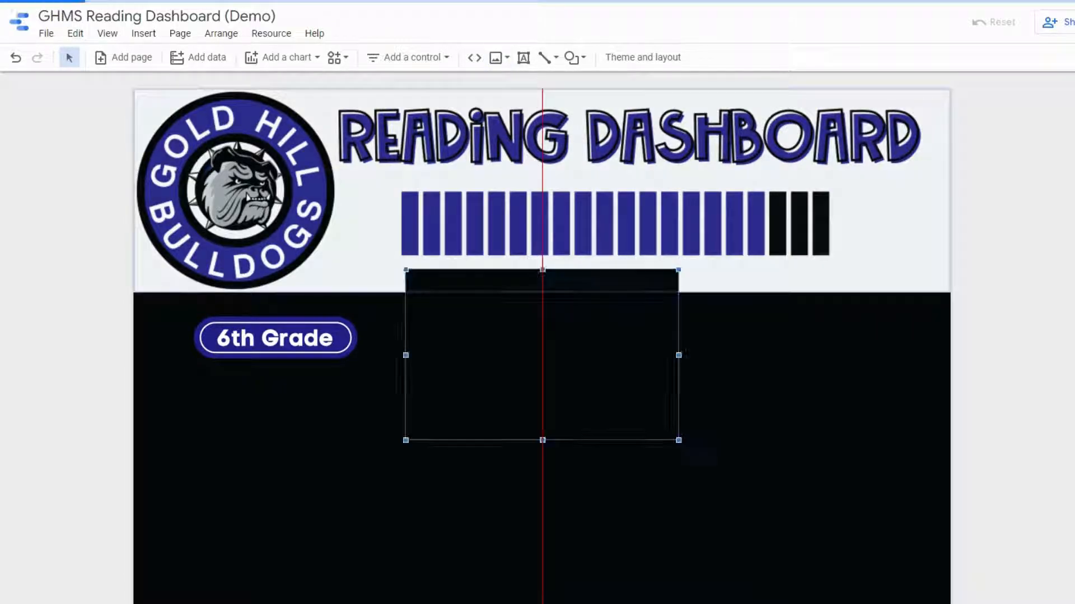
{"action": "left_click_drag", "start_coordinate": [511, 324], "coordinate": [528, 361]}
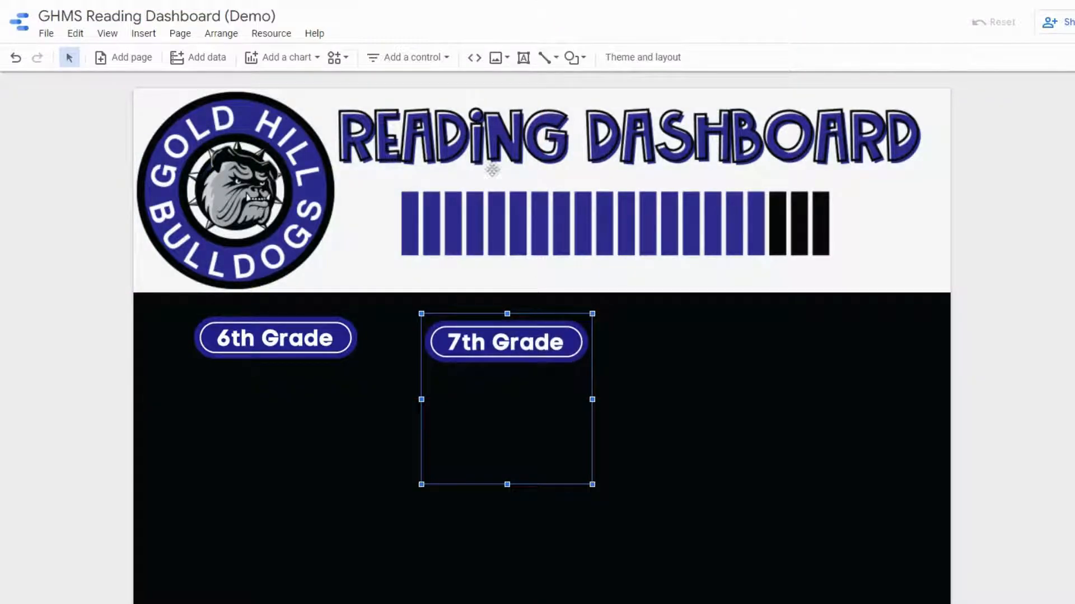
- Upload the 8th Grade label image and place it on the right below the banner
{"action": "left_click", "coordinate": [499, 58]}
{"action": "left_click", "coordinate": [553, 98]}
{"action": "left_click_drag", "start_coordinate": [495, 340], "coordinate": [797, 379]}
- Select the three grade label images and distribute them horizontally across the page
{"action": "left_click_drag", "start_coordinate": [281, 353], "coordinate": [282, 353]}
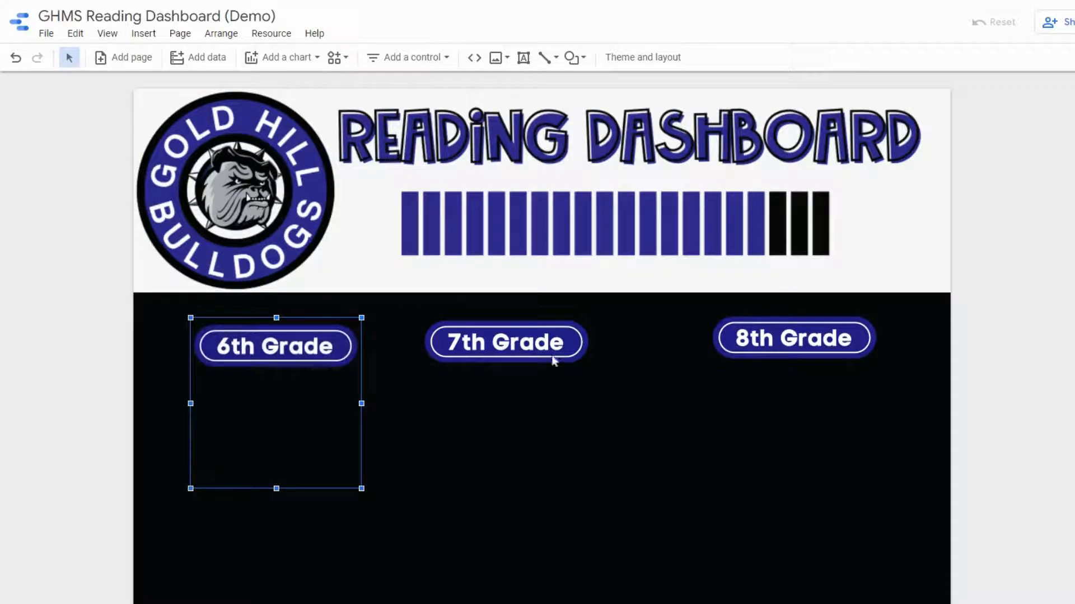
{"action": "left_click_drag", "start_coordinate": [523, 343], "coordinate": [533, 339]}
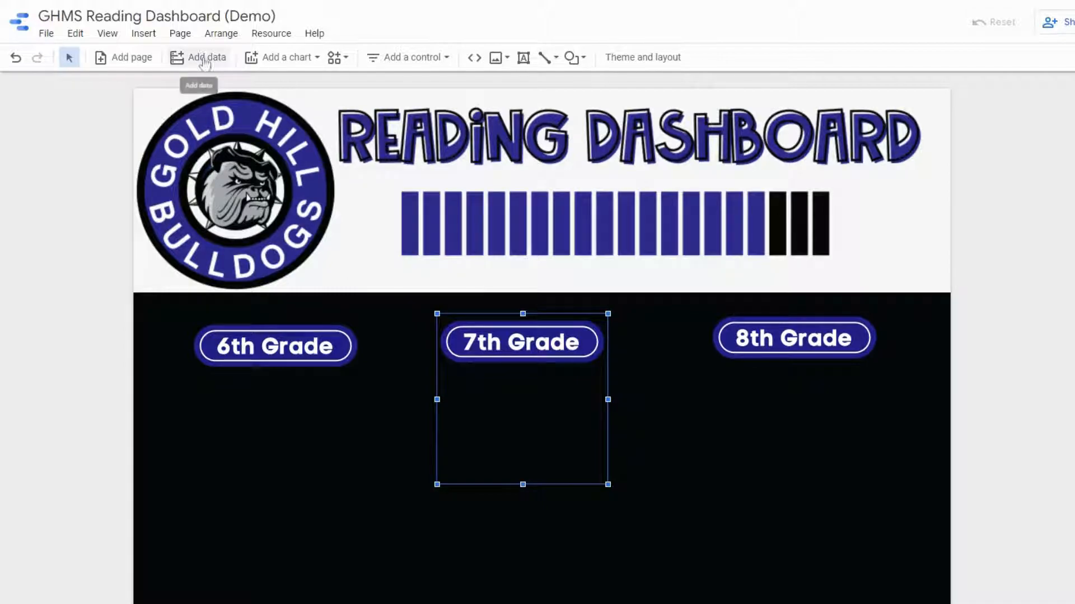
{"action": "left_click", "coordinate": [221, 34]}
{"action": "mouse_move", "coordinate": [234, 60]}
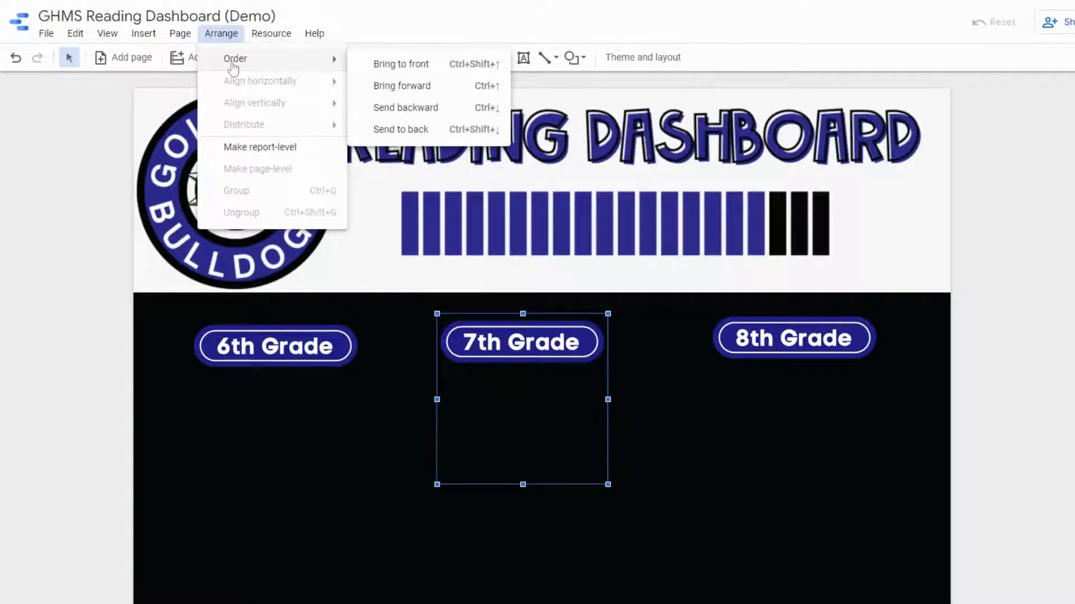
{"action": "left_click", "coordinate": [316, 347]}
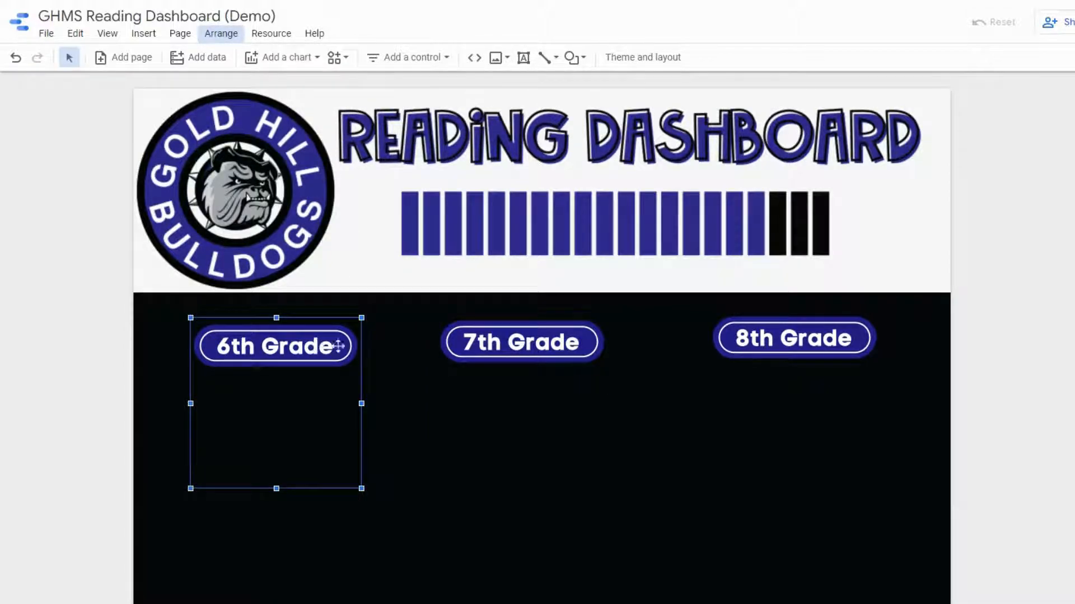
{"action": "left_click", "coordinate": [523, 339], "text": "shift"}
{"action": "left_click", "coordinate": [797, 335], "text": "shift"}
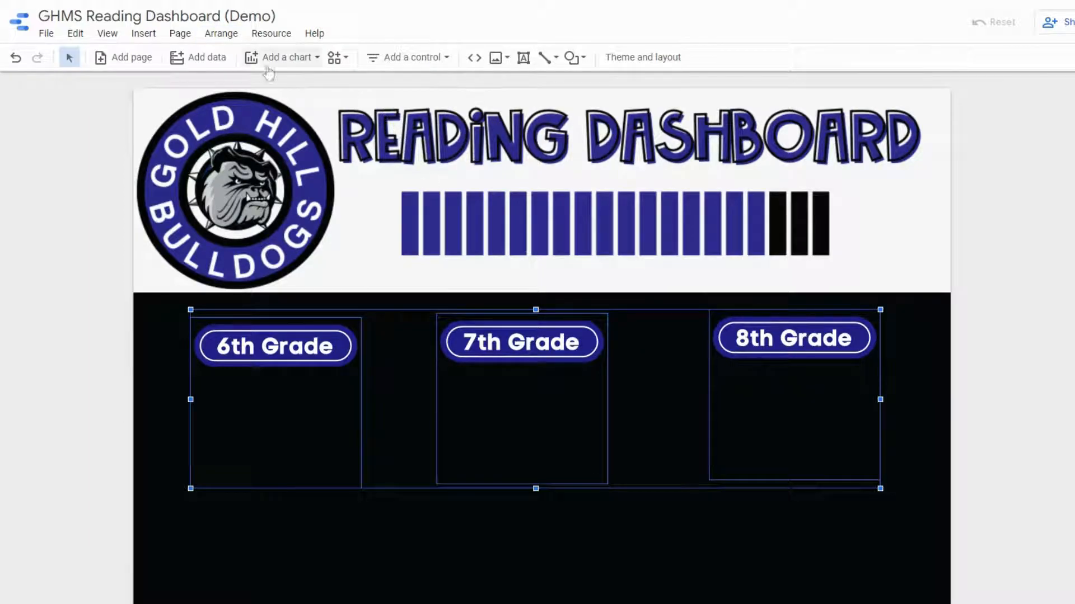
{"action": "left_click", "coordinate": [221, 34]}
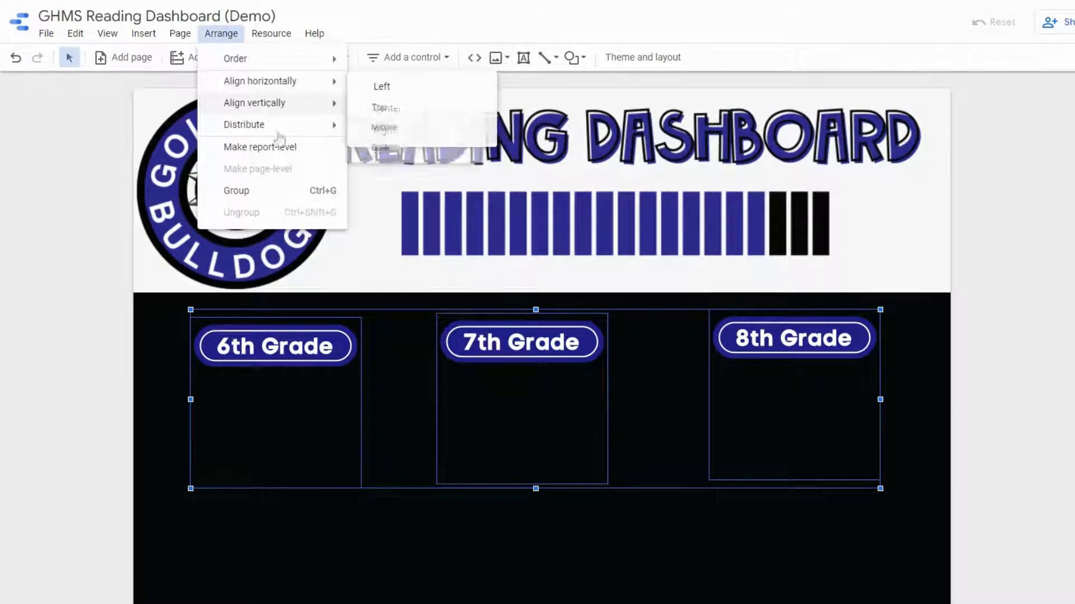
{"action": "mouse_move", "coordinate": [272, 120]}
{"action": "left_click", "coordinate": [395, 130]}
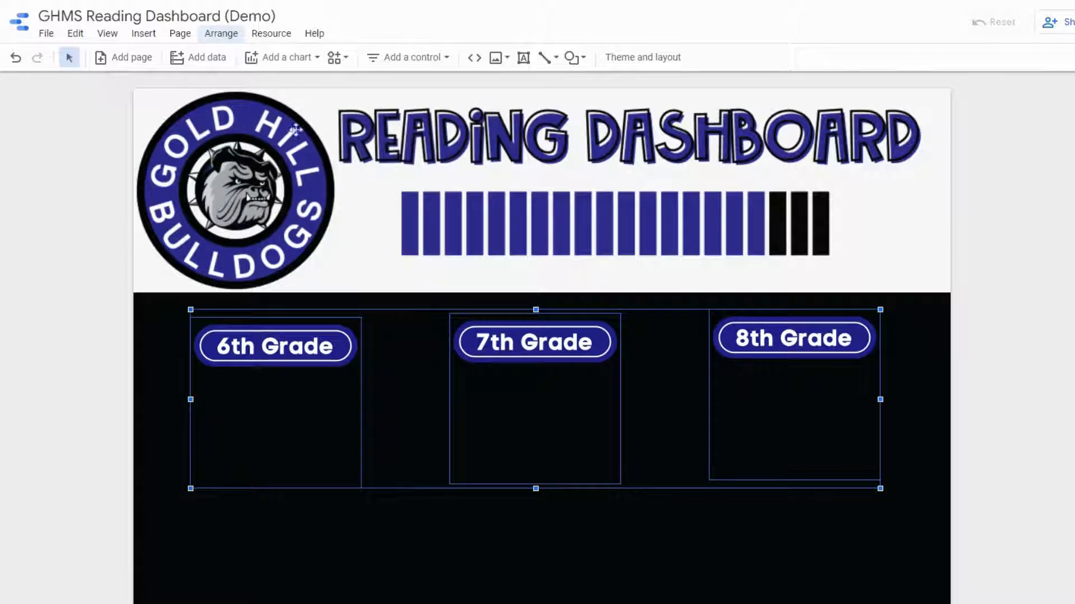
- Adjust the grade label images so they sit evenly spaced at the same height
{"action": "left_click_drag", "start_coordinate": [551, 348], "coordinate": [570, 348]}
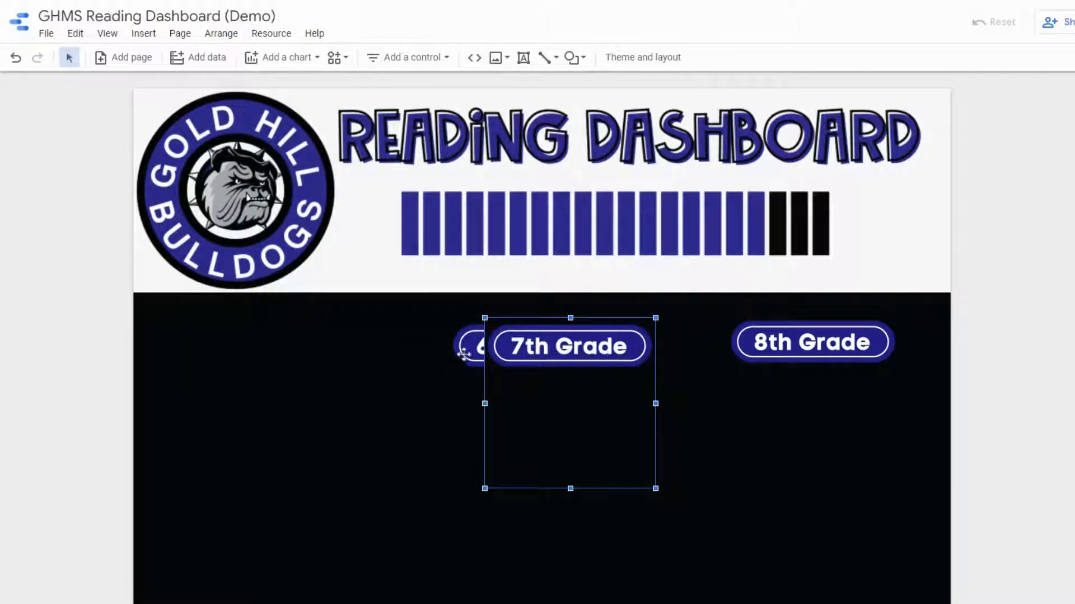
{"action": "left_click_drag", "start_coordinate": [462, 355], "coordinate": [200, 356]}
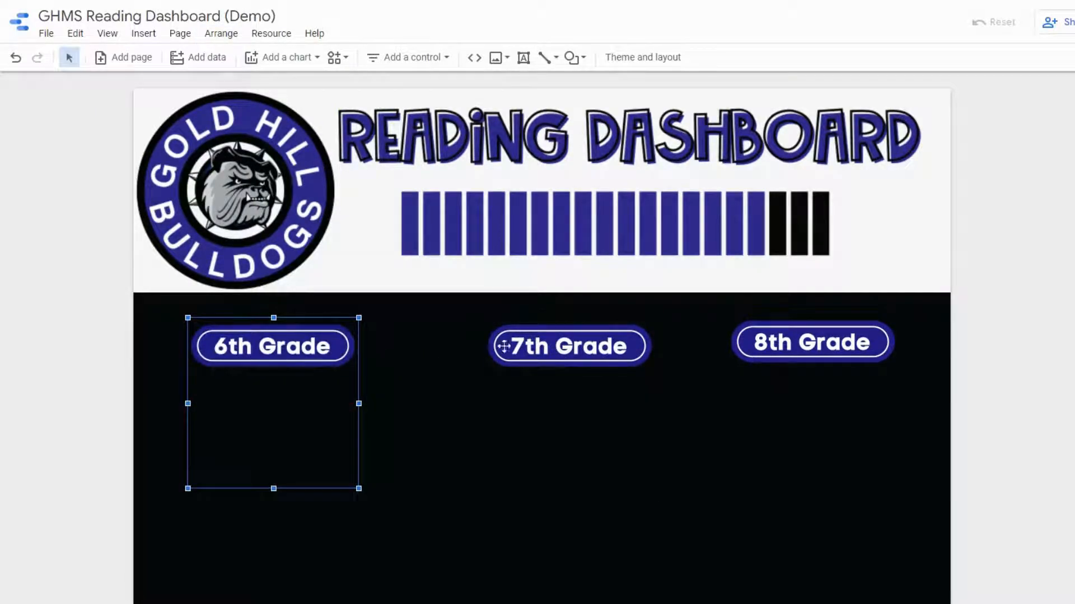
{"action": "left_click_drag", "start_coordinate": [751, 341], "coordinate": [751, 346]}
{"action": "left_click_drag", "start_coordinate": [540, 358], "coordinate": [524, 359]}
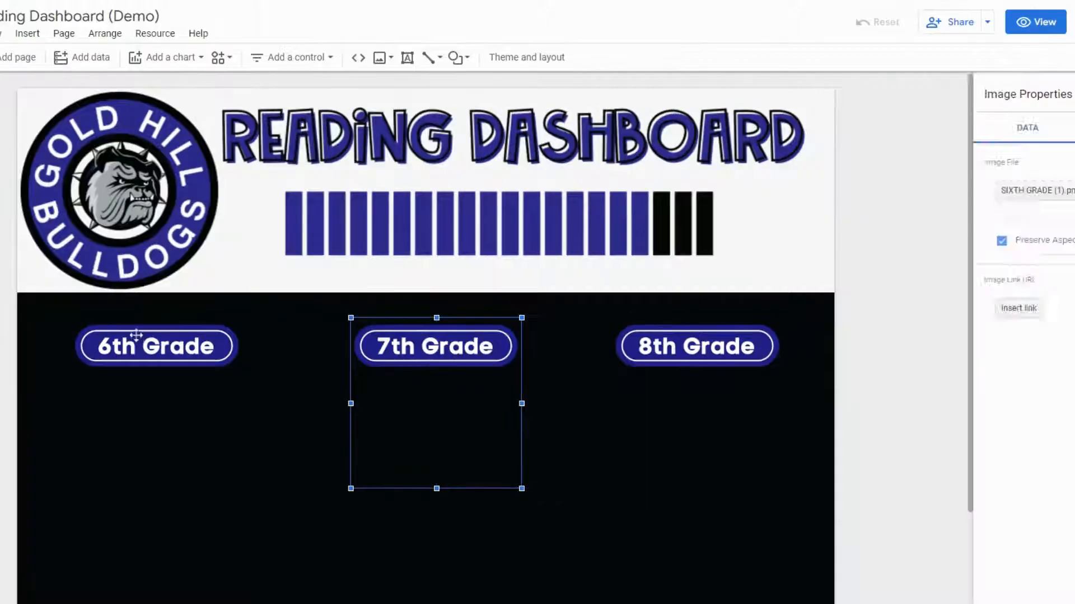
{"action": "left_click_drag", "start_coordinate": [554, 338], "coordinate": [276, 339]}
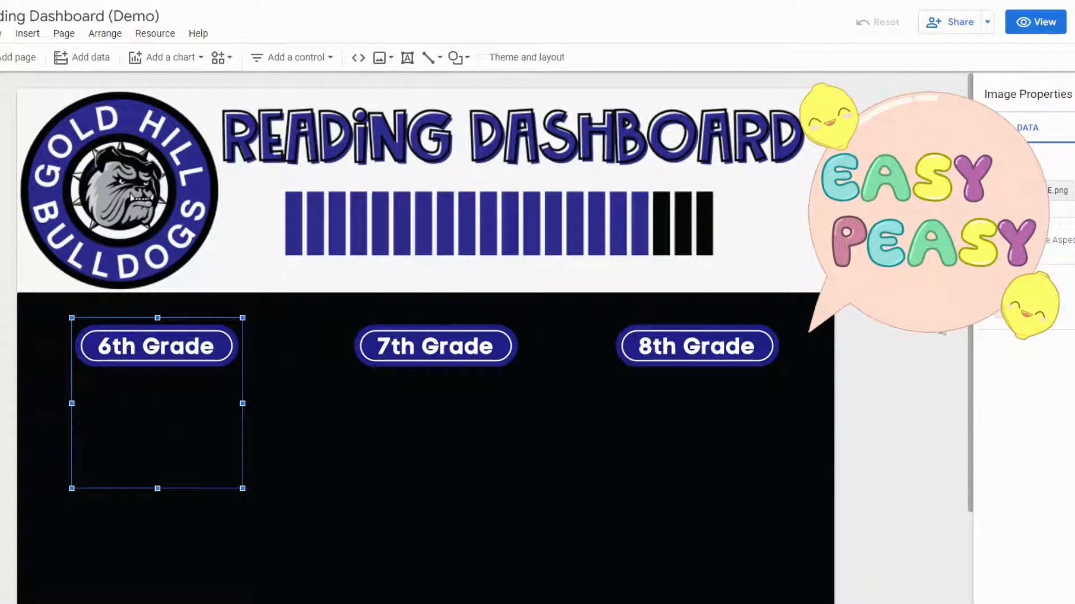
{"action": "left_click", "coordinate": [1025, 309]}
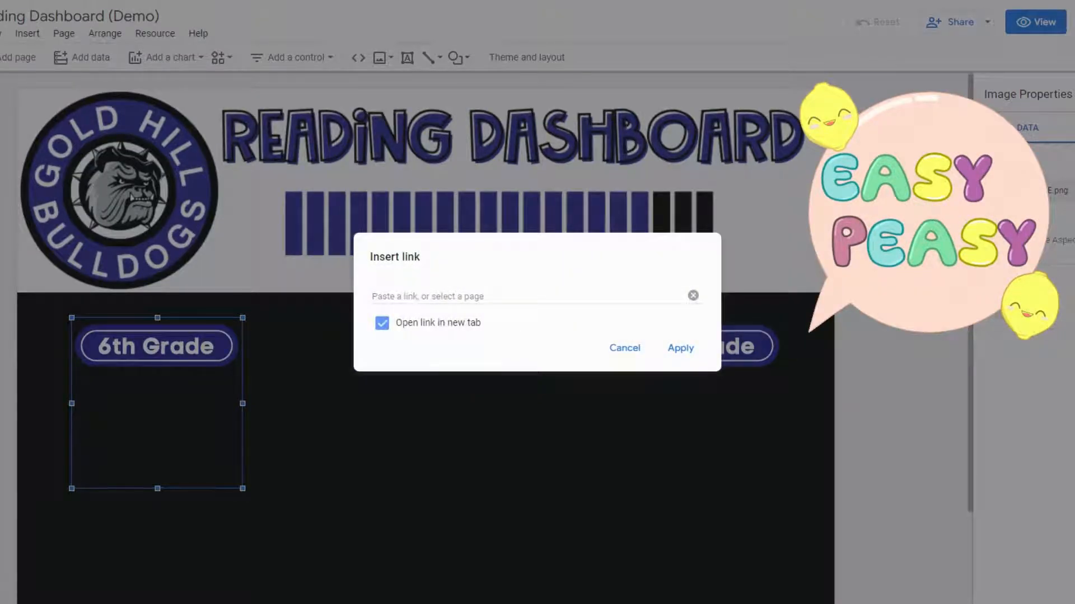
{"action": "left_click", "coordinate": [413, 296]}
{"action": "type", "text": "https://forms.gle/rqE6K1db1Tj4onZF7"}
{"action": "left_click", "coordinate": [644, 279]}
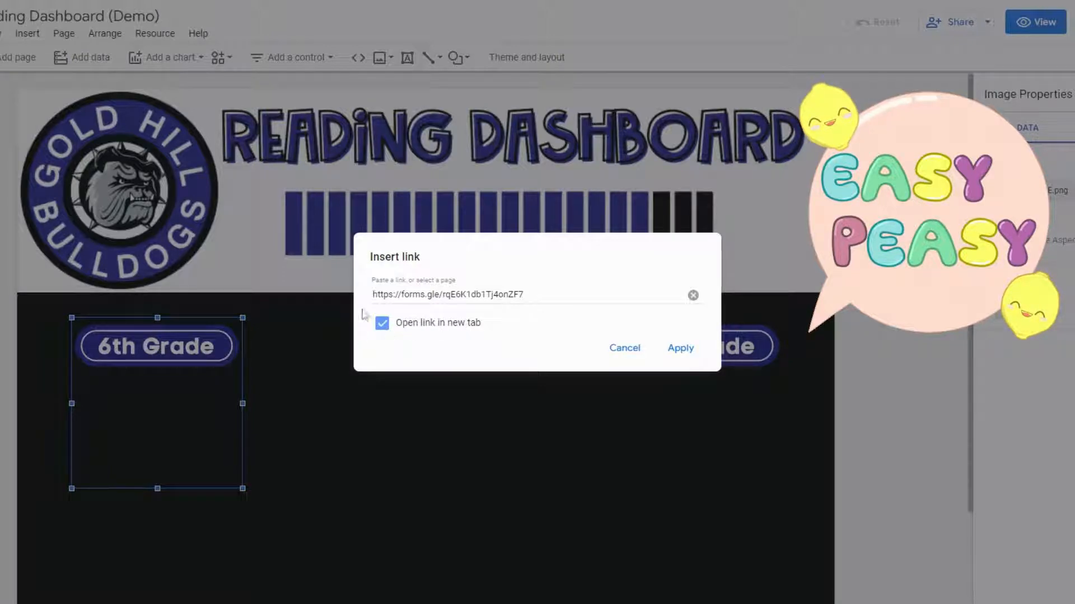
{"action": "left_click", "coordinate": [681, 352]}
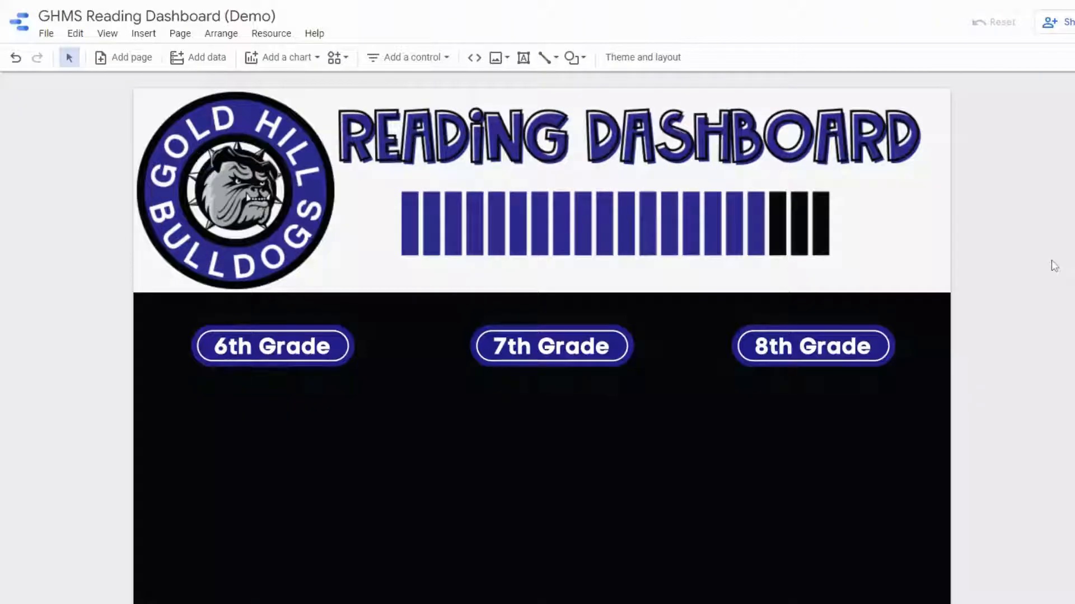
- Draw a rectangle under the 6th Grade label filling that column down to the page bottom
{"action": "scroll", "coordinate": [1053, 264], "scroll_direction": "down", "scroll_amount": 1}
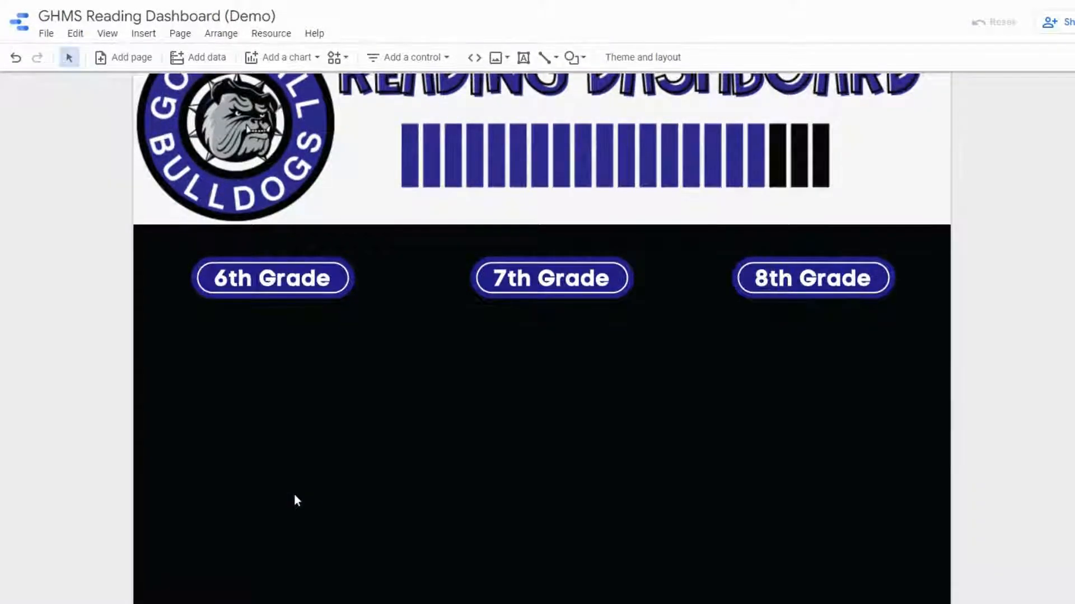
{"action": "scroll", "coordinate": [295, 499], "scroll_direction": "down", "scroll_amount": 1}
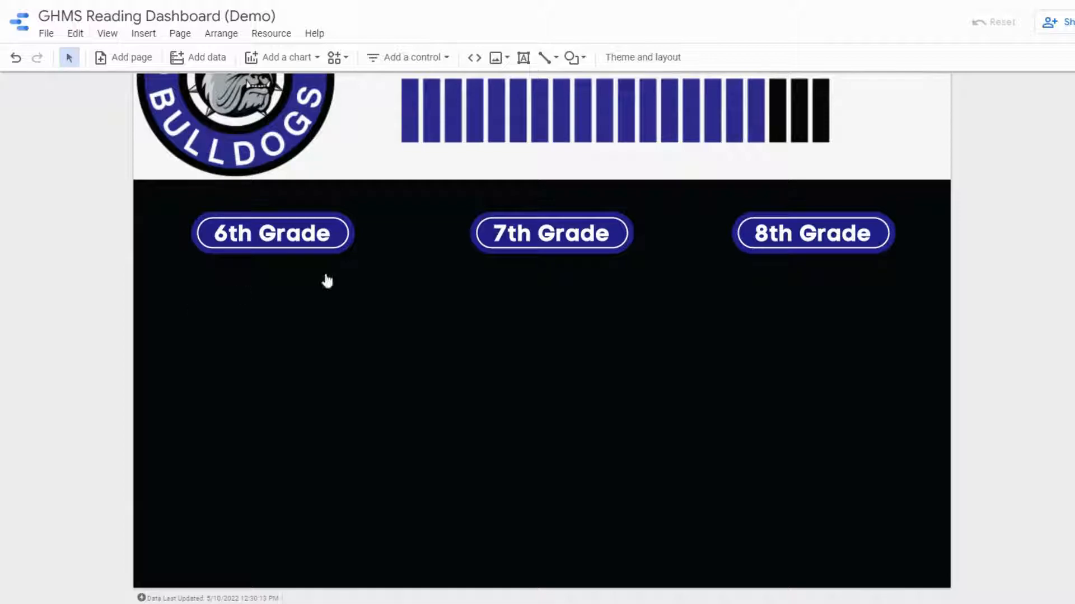
{"action": "left_click", "coordinate": [584, 61]}
{"action": "left_click", "coordinate": [606, 90]}
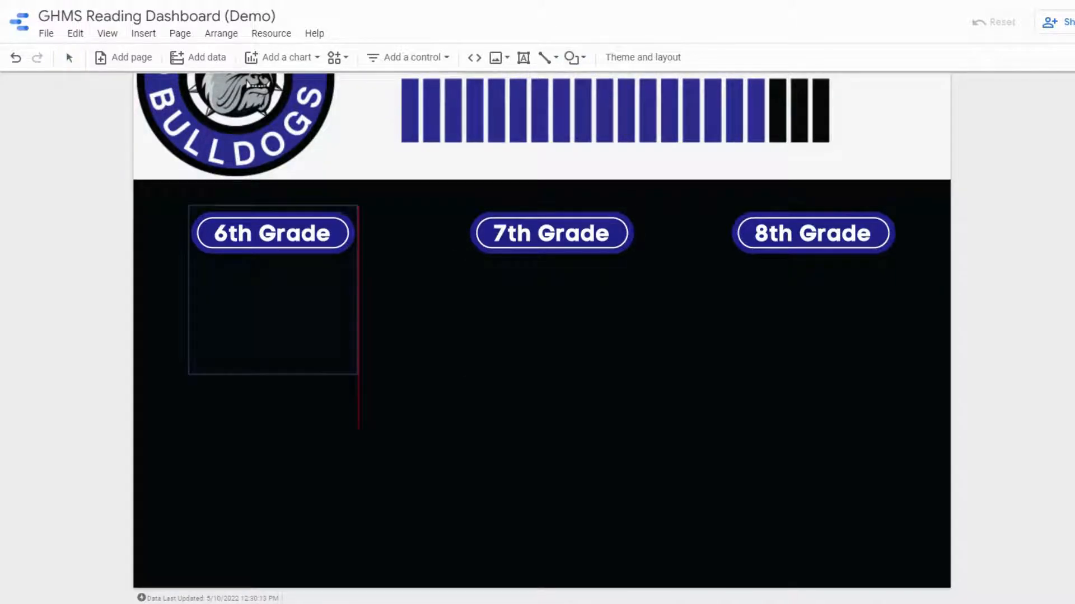
{"action": "mouse_move", "coordinate": [135, 290]}
{"action": "left_mouse_down"}
{"action": "mouse_move", "coordinate": [297, 304]}
{"action": "mouse_move", "coordinate": [403, 384]}
{"action": "mouse_move", "coordinate": [393, 589]}
{"action": "left_mouse_up"}
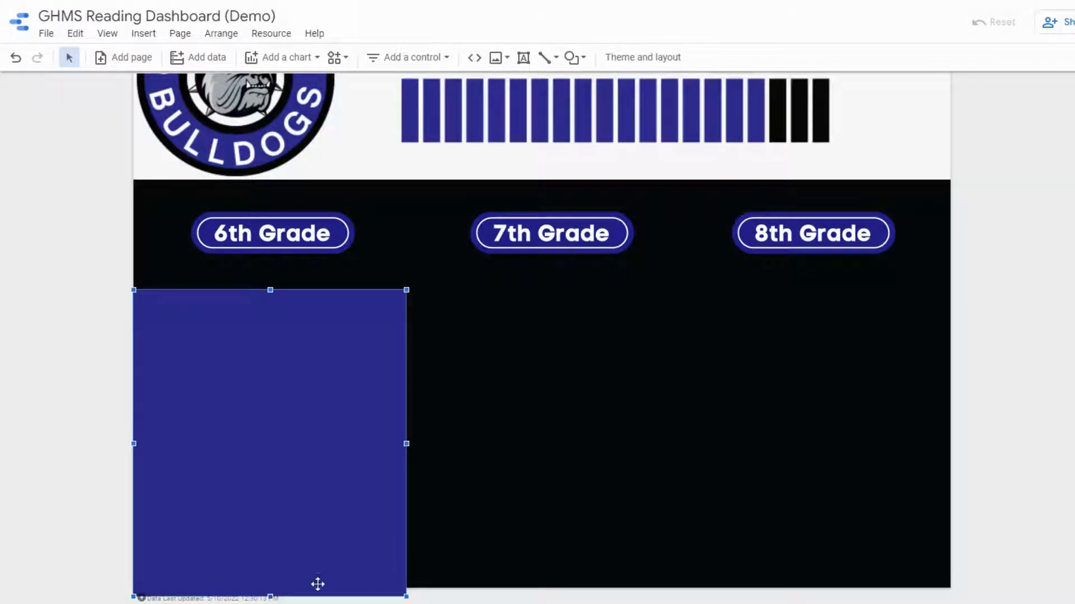
{"action": "left_click_drag", "start_coordinate": [273, 599], "coordinate": [272, 591]}
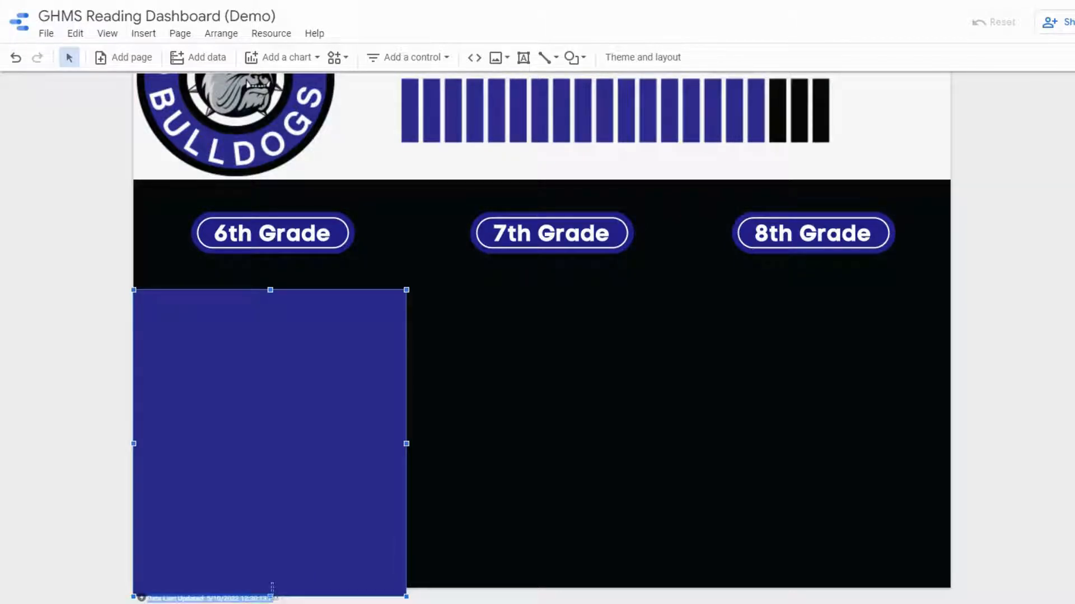
{"action": "left_click_drag", "start_coordinate": [272, 598], "coordinate": [329, 351]}
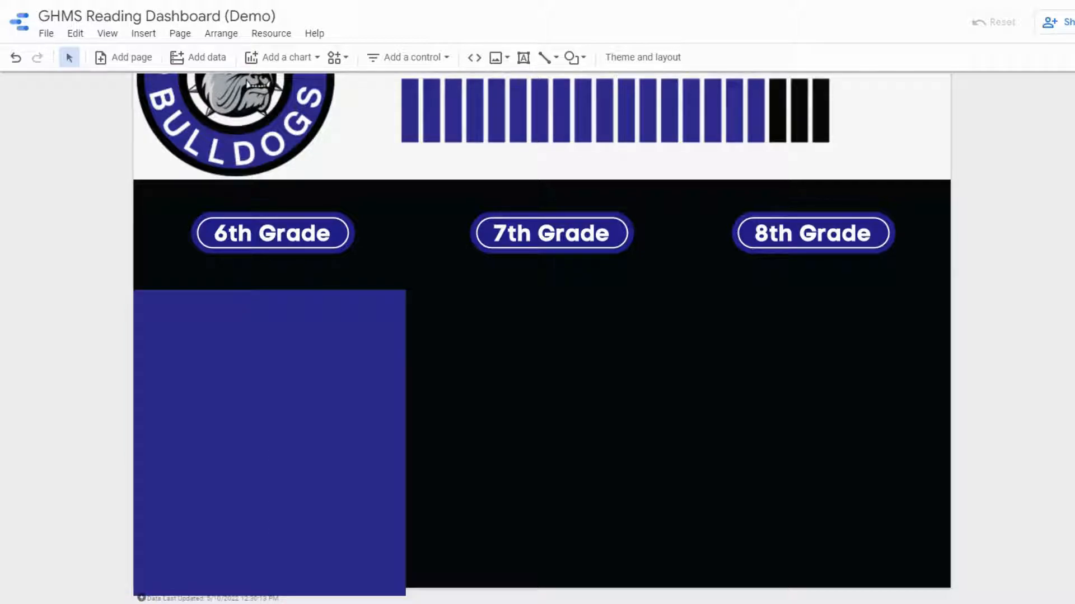
{"action": "left_click_drag", "start_coordinate": [298, 517], "coordinate": [297, 516]}
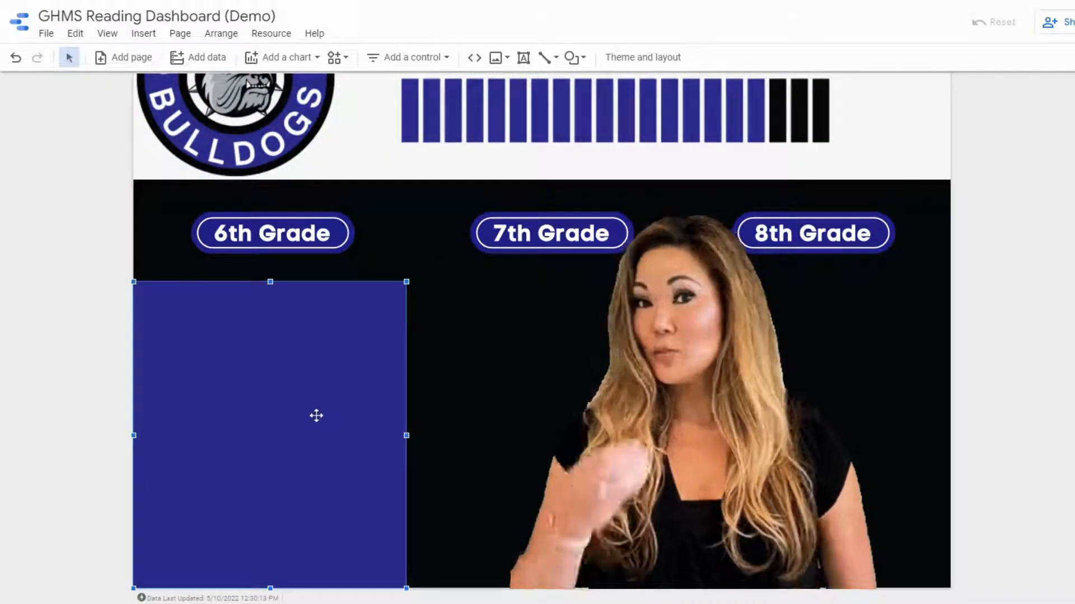
{"action": "key", "text": "ctrl+v"}
{"action": "left_click_drag", "start_coordinate": [309, 414], "coordinate": [813, 383]}
{"action": "key", "text": "ctrl+v"}
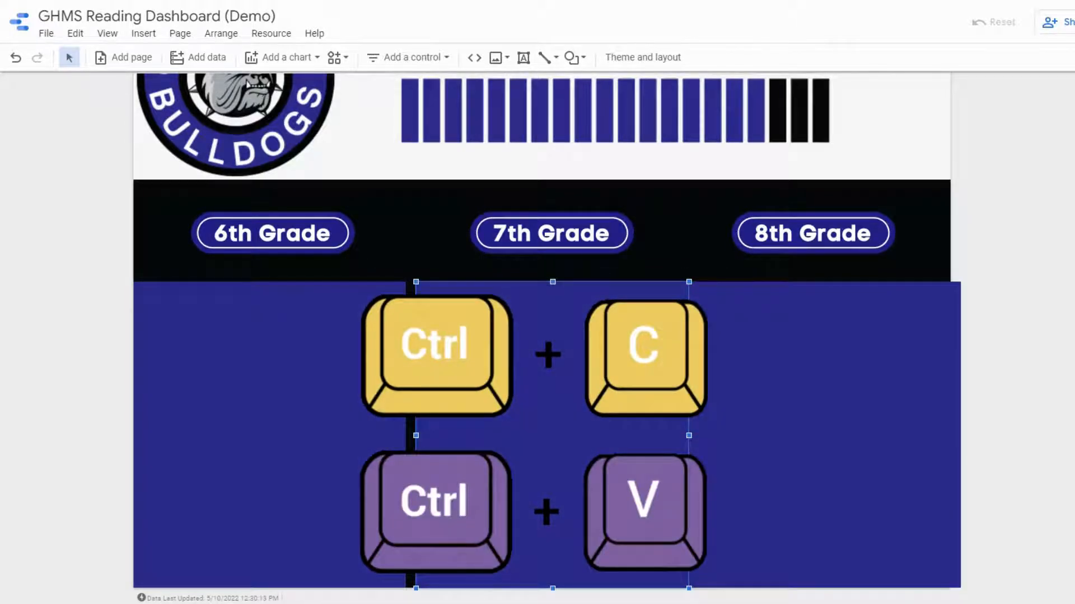
{"action": "key", "text": "Delete"}
{"action": "left_click", "coordinate": [513, 403]}
{"action": "key", "text": "Delete"}
- Stretch the blue rectangle across the full page width beneath the three grade labels
{"action": "left_click", "coordinate": [353, 404]}
{"action": "left_click_drag", "start_coordinate": [407, 436], "coordinate": [950, 467]}
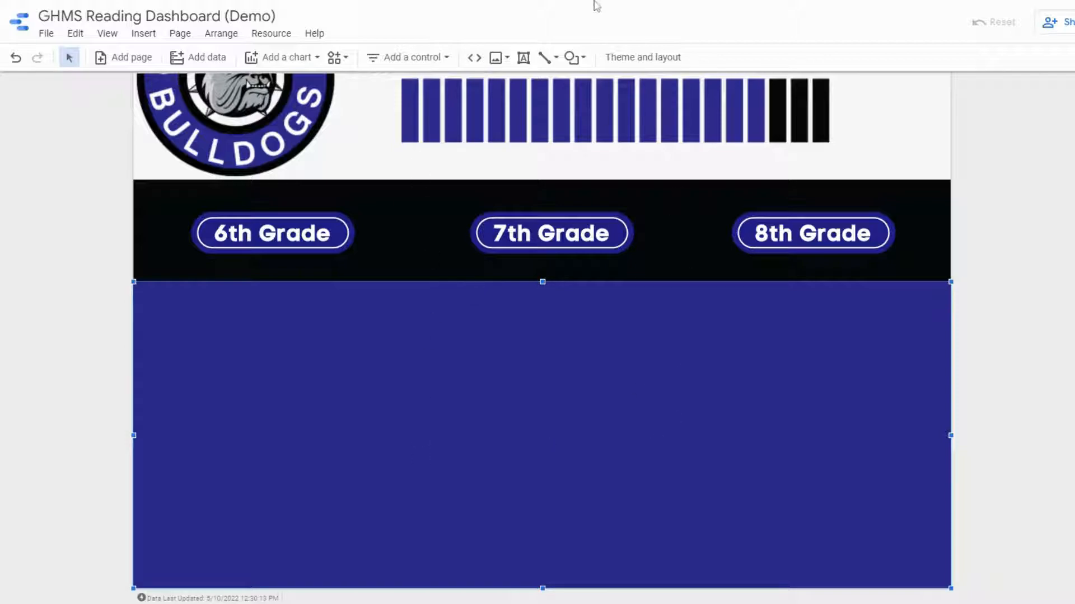
- Draw a vertical divider line between the 6th and 7th Grade columns and place a copy between 7th and 8th Grade
{"action": "left_click", "coordinate": [547, 57]}
{"action": "left_click", "coordinate": [587, 86]}
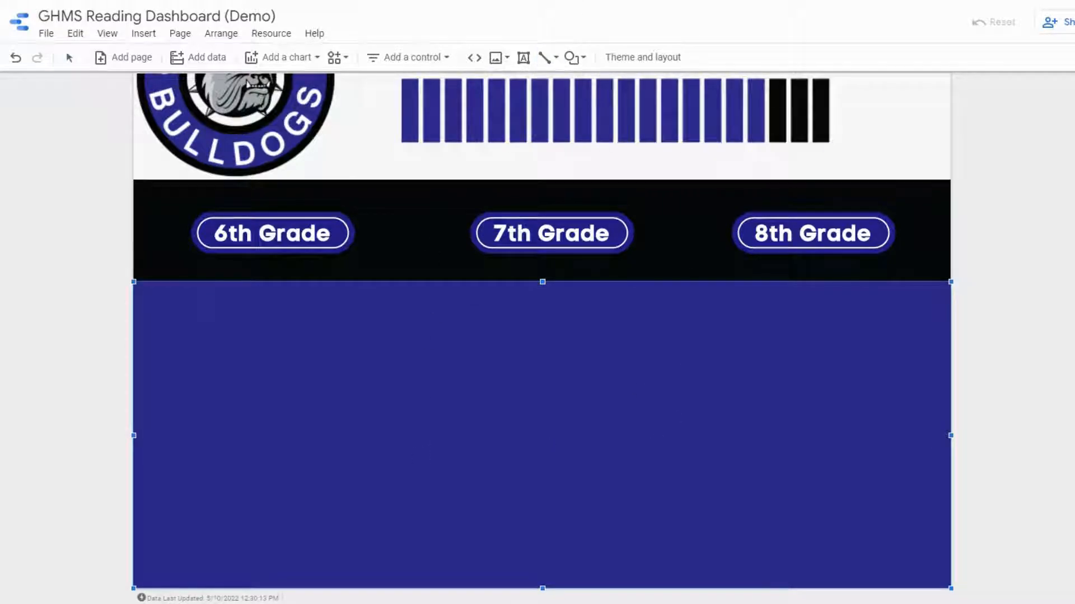
{"action": "left_click_drag", "start_coordinate": [406, 179], "coordinate": [406, 588]}
{"action": "key", "text": "ctrl+c"}
{"action": "key", "text": "ctrl+v"}
{"action": "left_click_drag", "start_coordinate": [420, 304], "coordinate": [695, 293]}
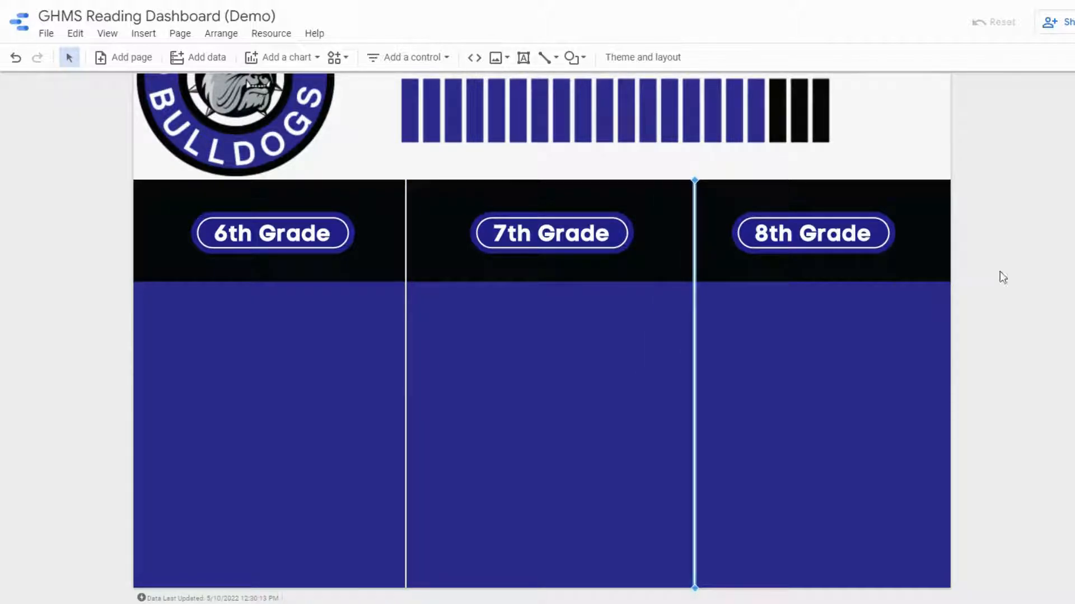
- Set the weight of both vertical divider lines to 5
{"action": "left_click", "coordinate": [953, 186]}
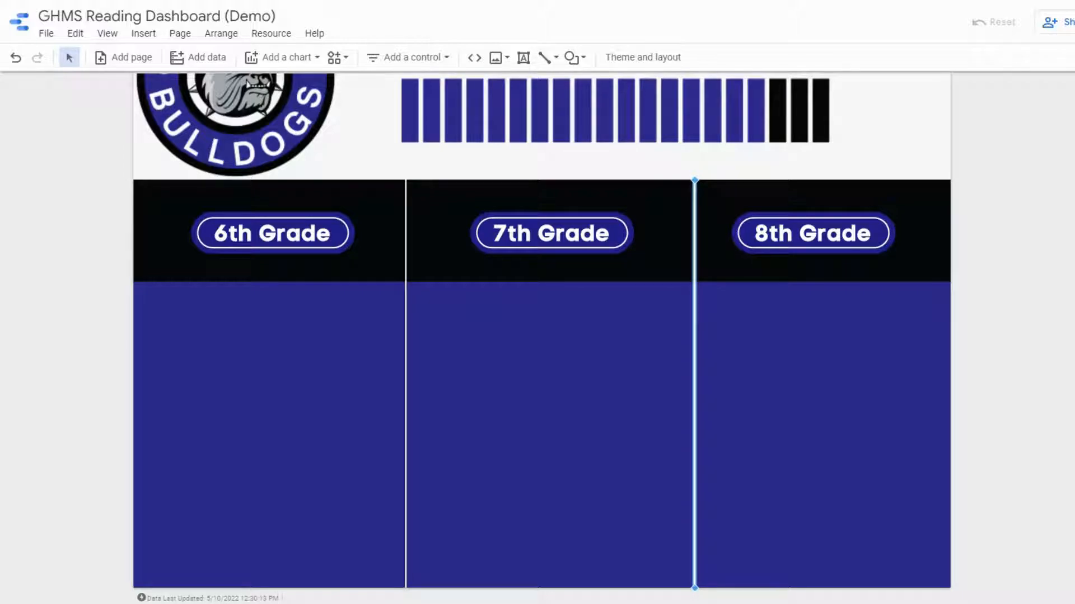
{"action": "left_click", "coordinate": [952, 186]}
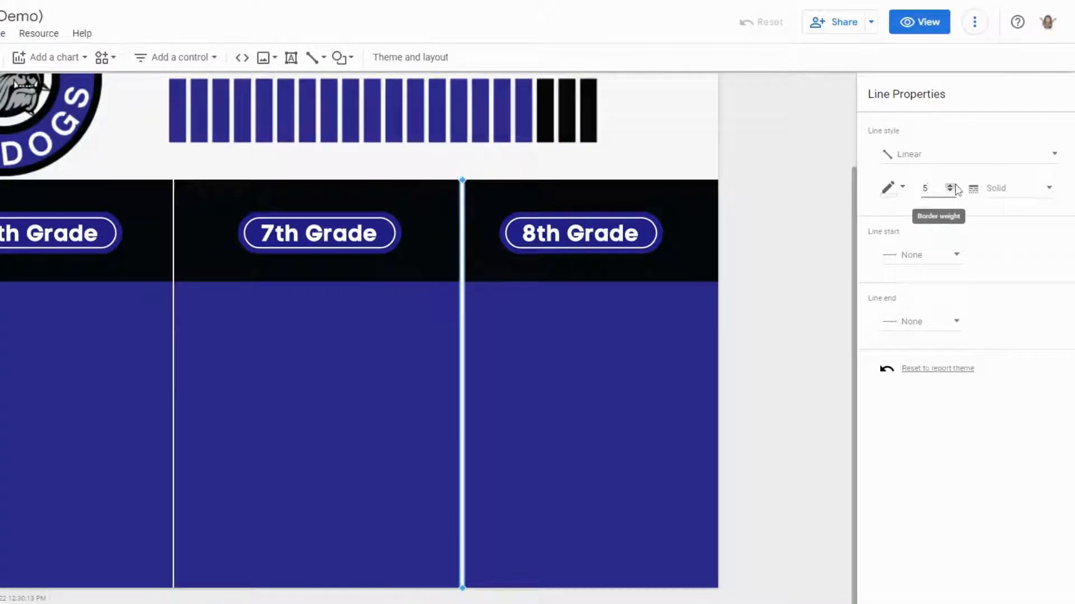
{"action": "left_click", "coordinate": [173, 223]}
{"action": "left_click", "coordinate": [951, 188]}
{"action": "left_click", "coordinate": [952, 187]}
{"action": "left_click", "coordinate": [951, 187]}
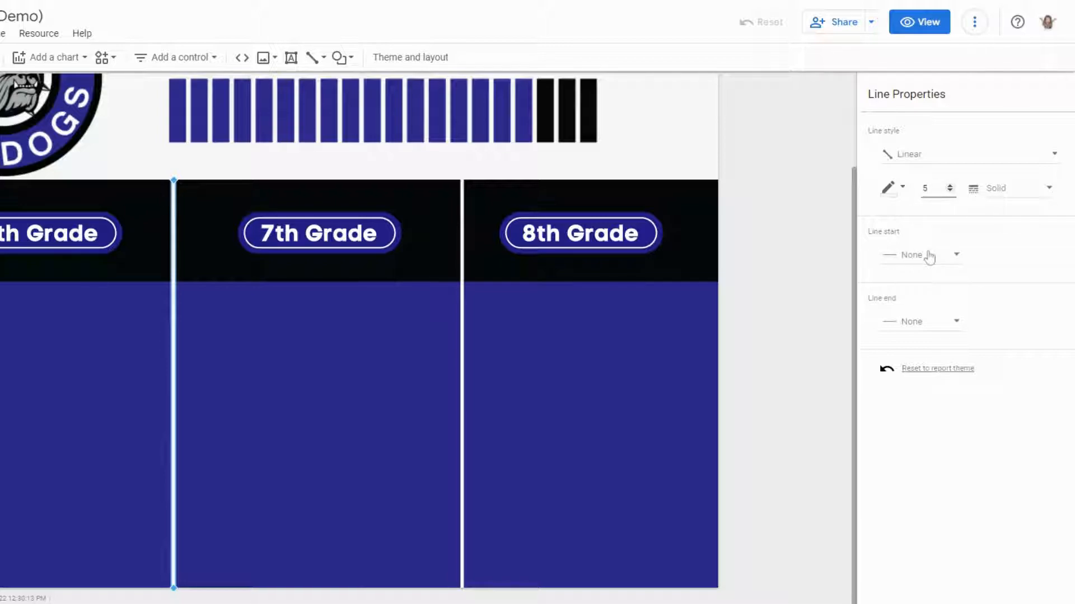
{"action": "left_click", "coordinate": [786, 340]}
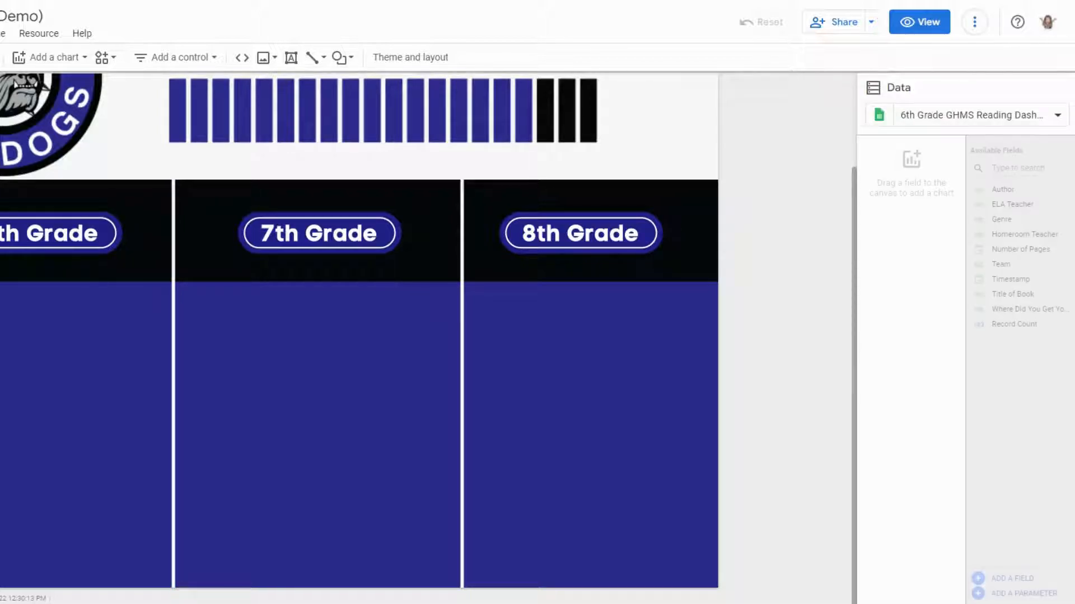
- Insert a scorecard chart near the top of the 6th Grade column
{"action": "scroll", "coordinate": [789, 339], "scroll_direction": "up", "scroll_amount": 2}
{"action": "scroll", "coordinate": [788, 314], "scroll_direction": "down", "scroll_amount": 2}
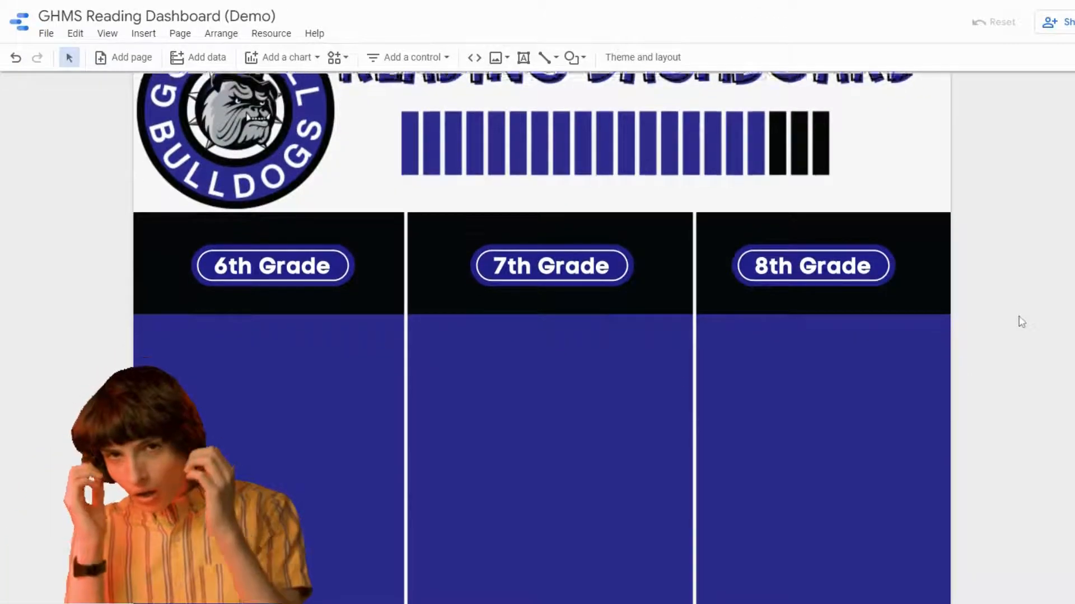
{"action": "scroll", "coordinate": [789, 314], "scroll_direction": "up", "scroll_amount": 2}
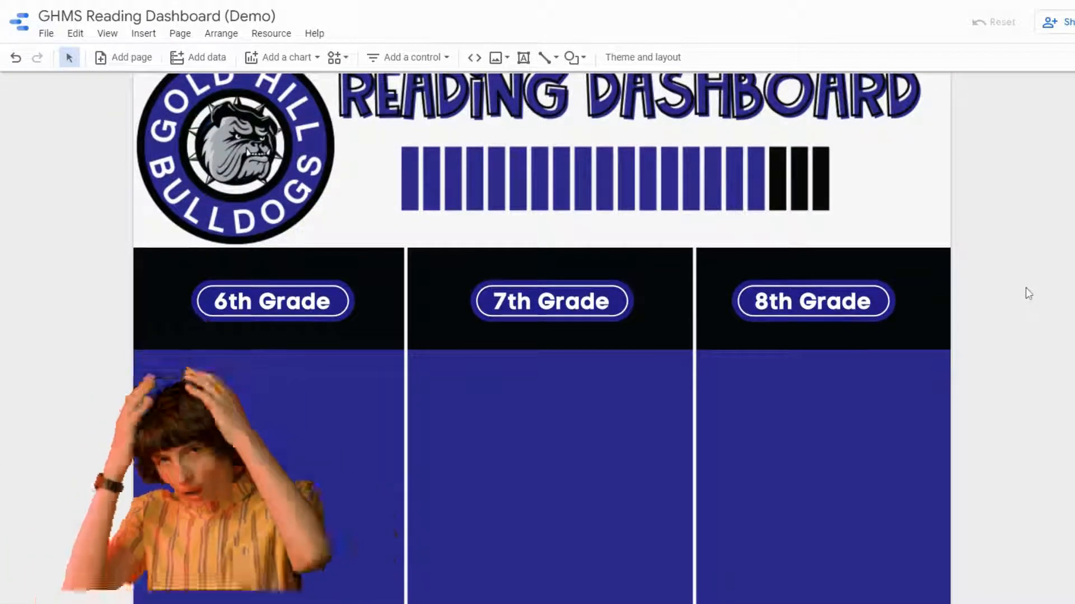
{"action": "scroll", "coordinate": [1027, 293], "scroll_direction": "up", "scroll_amount": 1}
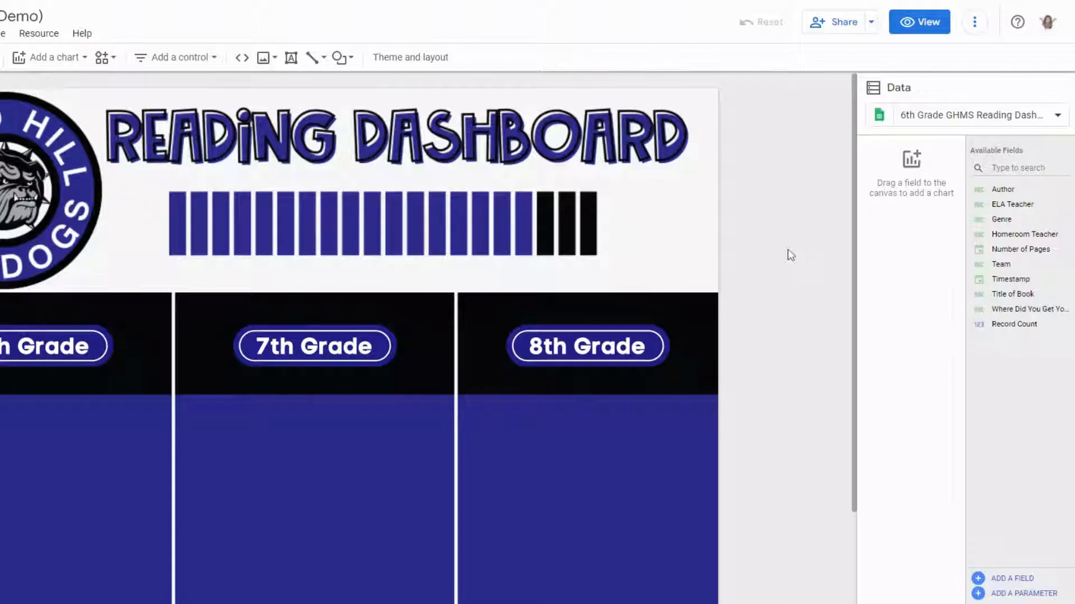
{"action": "scroll", "coordinate": [789, 255], "scroll_direction": "down", "scroll_amount": 1}
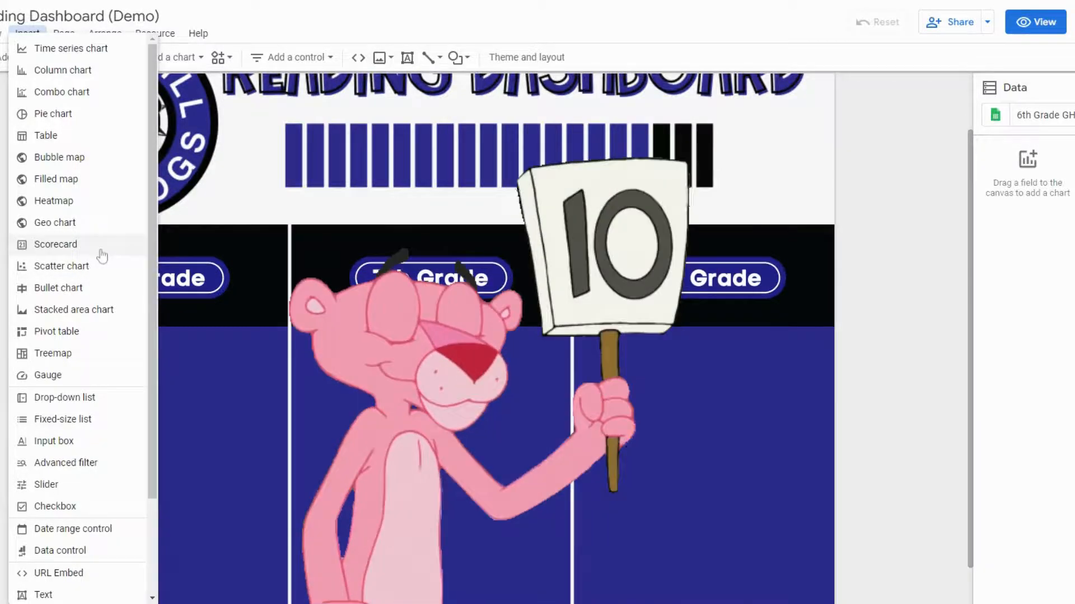
{"action": "left_click", "coordinate": [101, 253]}
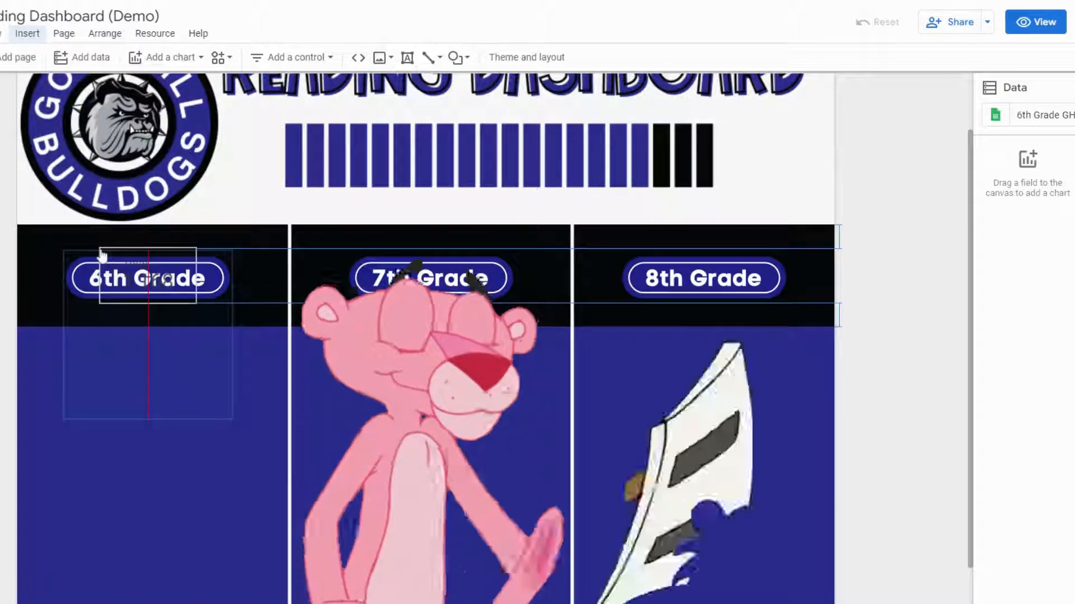
{"action": "left_click", "coordinate": [57, 347]}
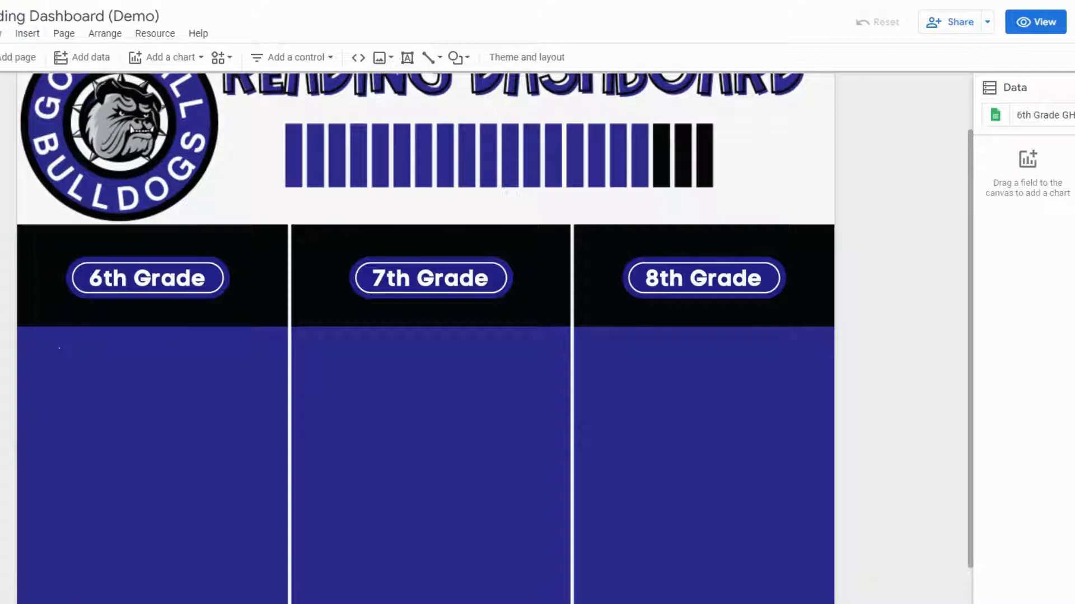
{"action": "left_click", "coordinate": [62, 347]}
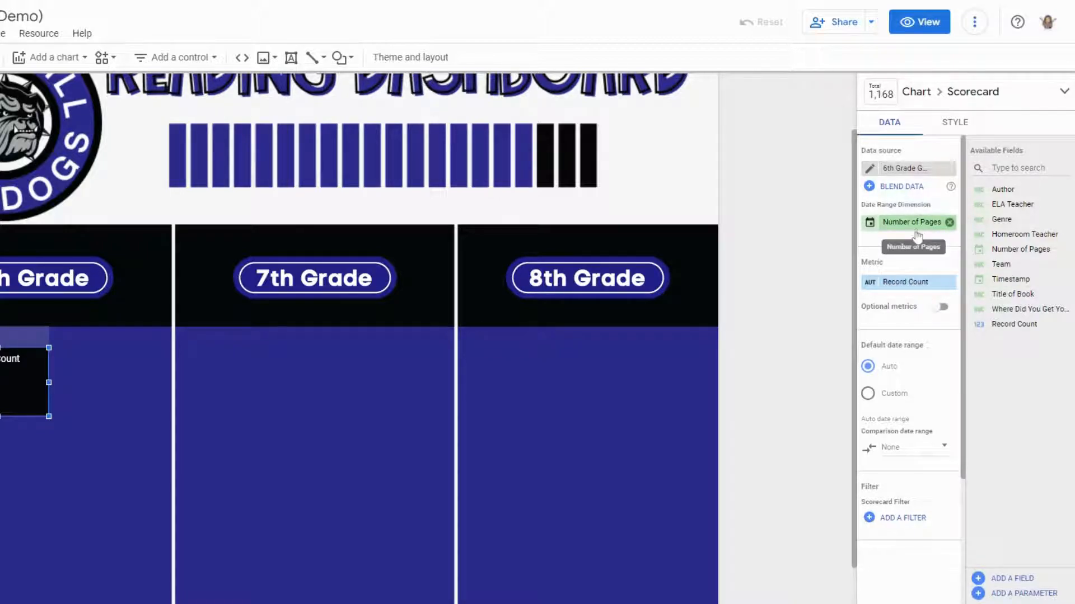
- Replace the scorecard's date range dimension with Timestamp
{"action": "left_click", "coordinate": [950, 222]}
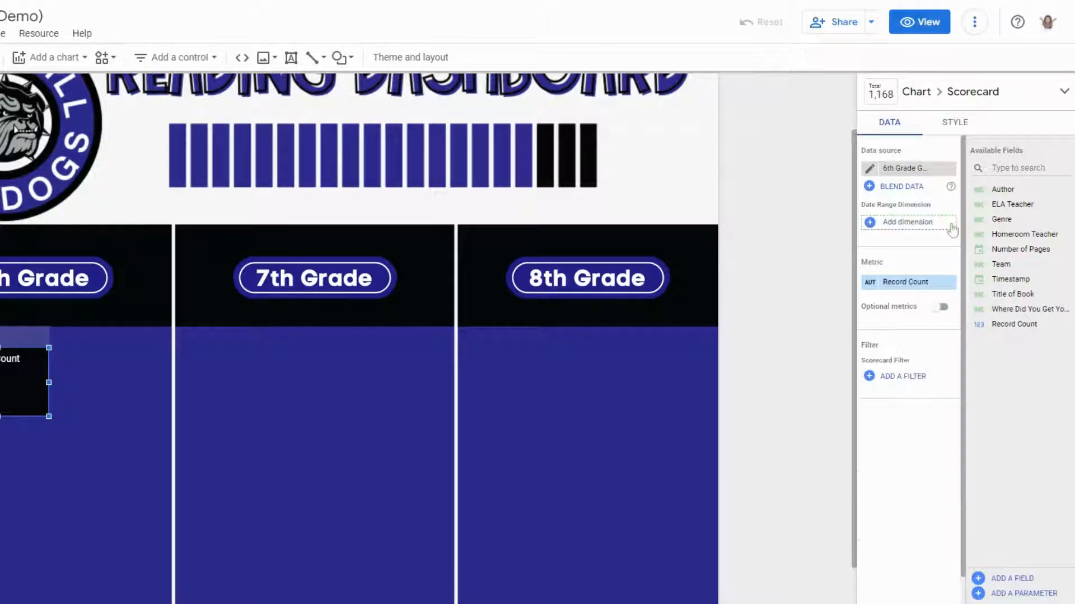
{"action": "left_click", "coordinate": [876, 225]}
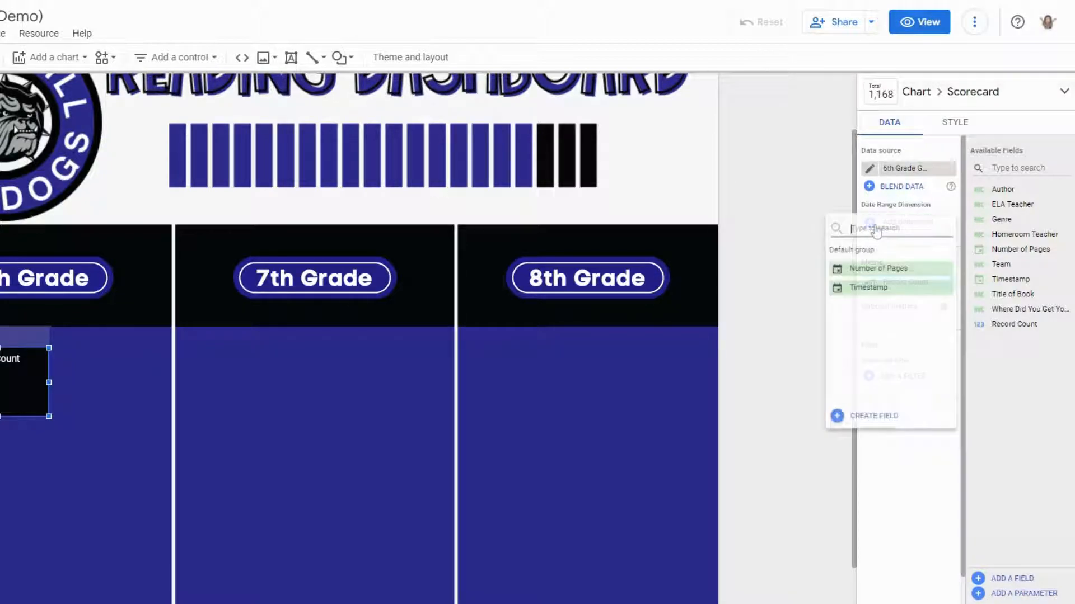
{"action": "left_click", "coordinate": [878, 291]}
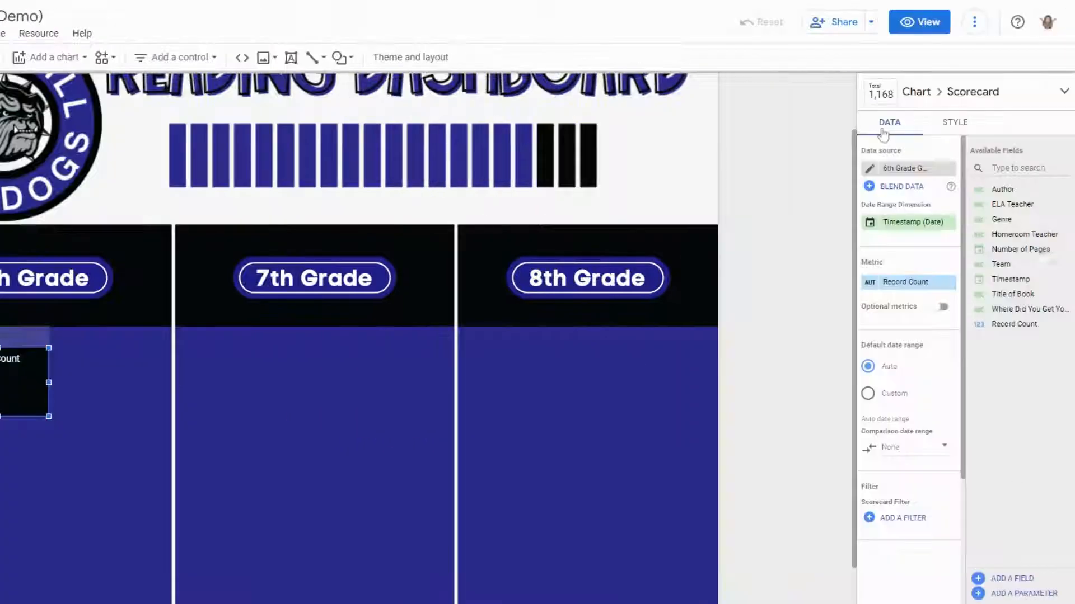
- Set the scorecard's missing data option to show " " (blank)
{"action": "left_click", "coordinate": [955, 123]}
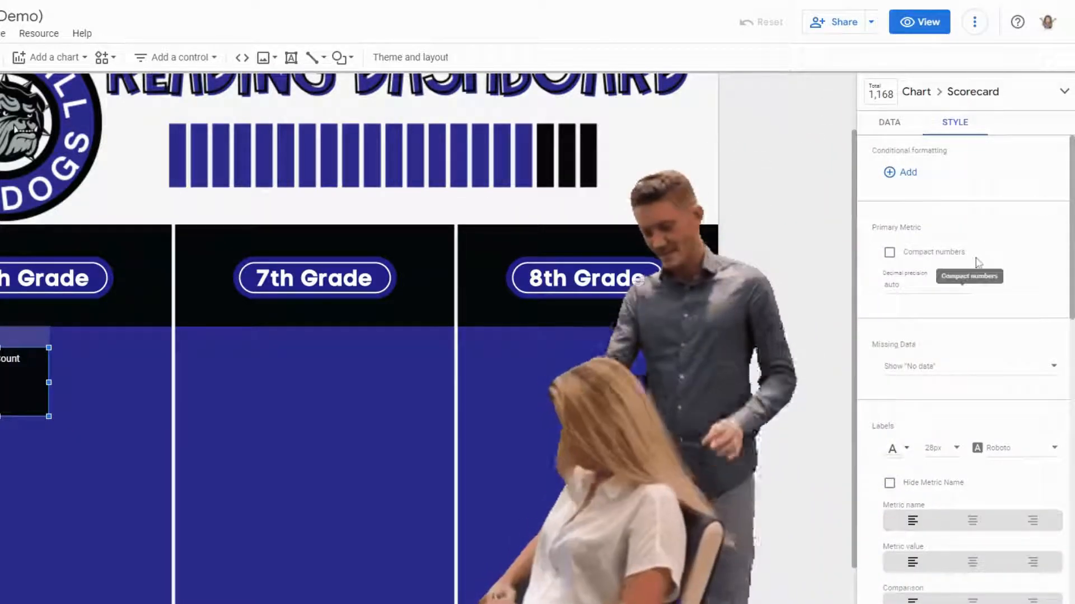
{"action": "scroll", "coordinate": [985, 238], "scroll_direction": "down", "scroll_amount": 2}
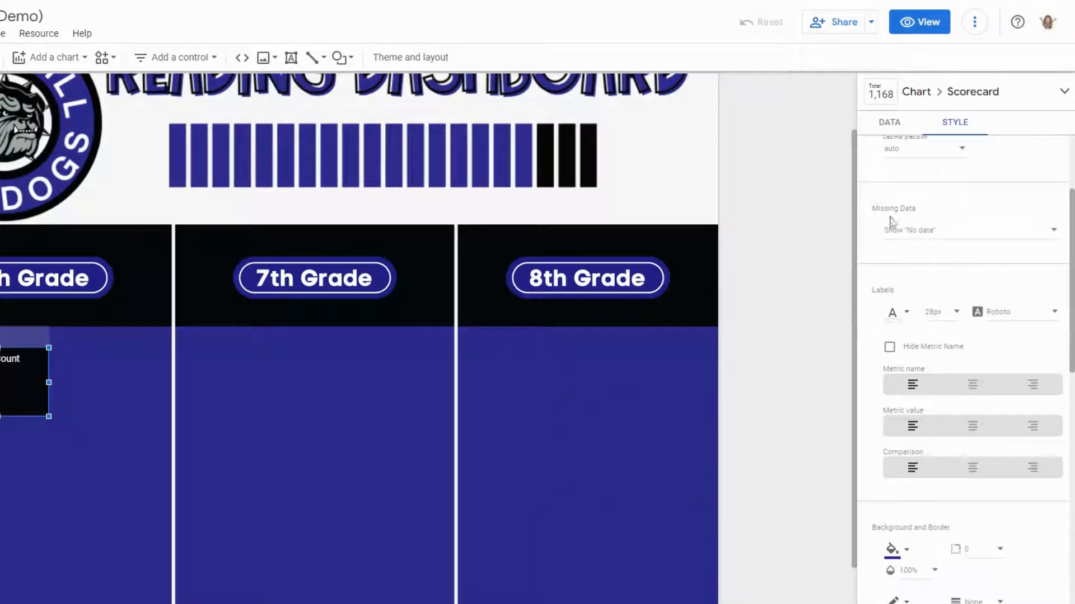
{"action": "scroll", "coordinate": [906, 222], "scroll_direction": "down", "scroll_amount": 1}
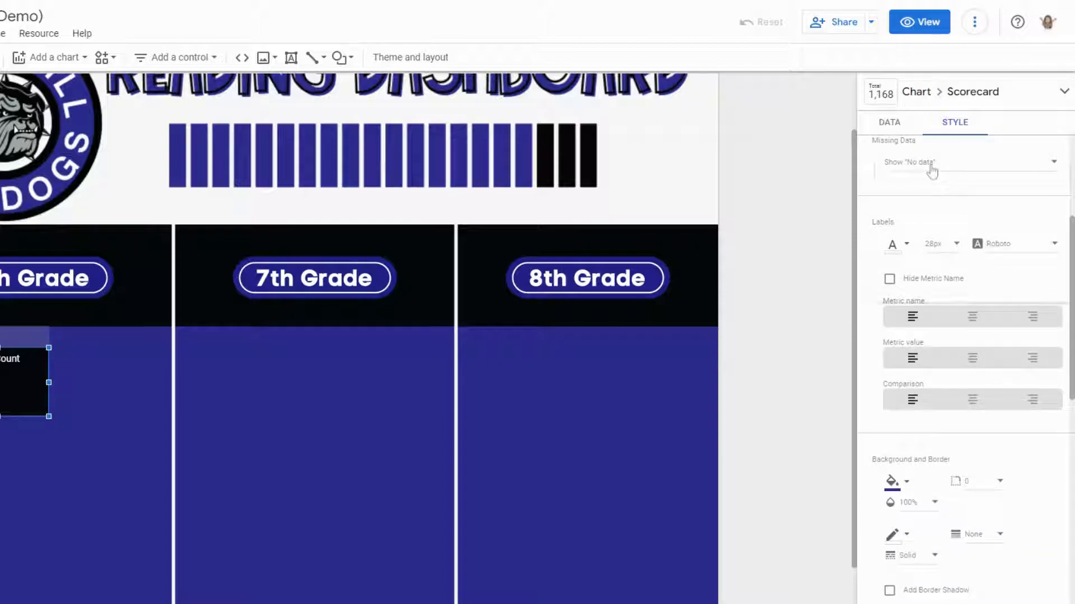
{"action": "left_click", "coordinate": [932, 168]}
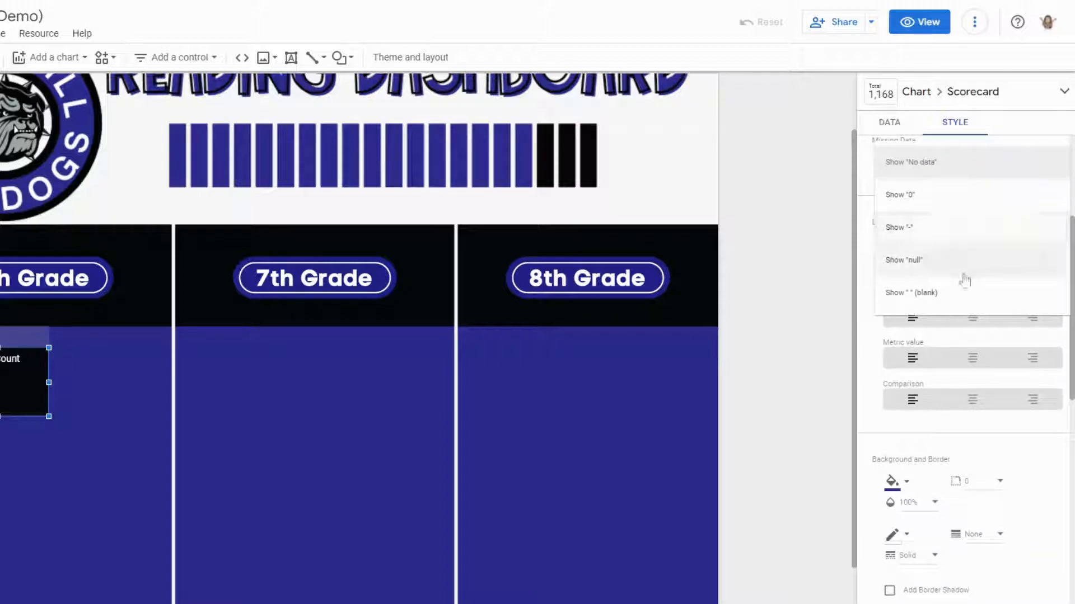
{"action": "left_click", "coordinate": [955, 300]}
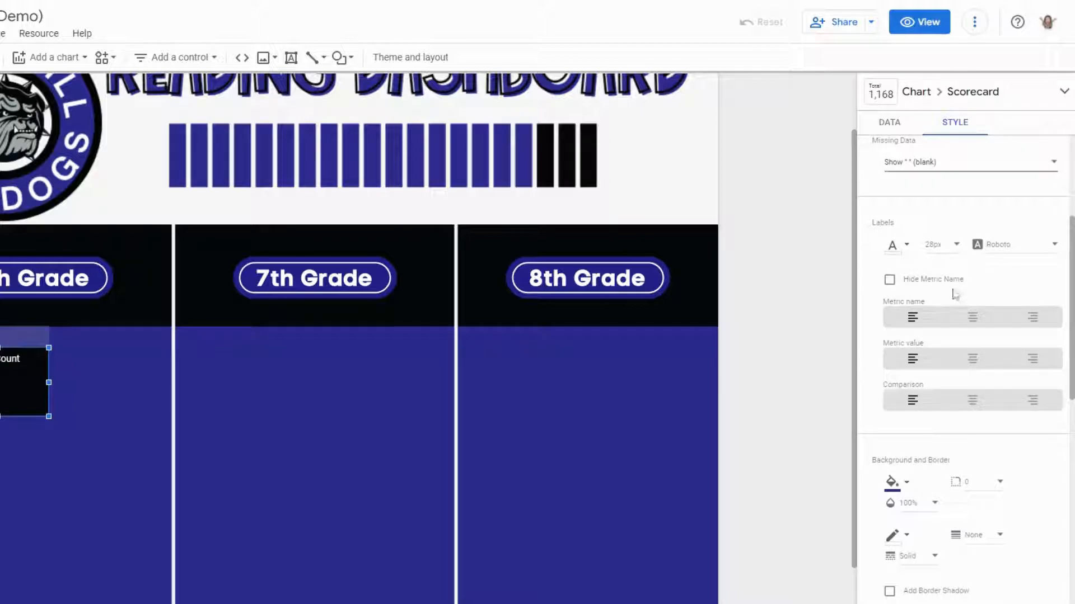
- Set the scorecard's label font to Oswald with a white font colour
{"action": "left_click", "coordinate": [1053, 252]}
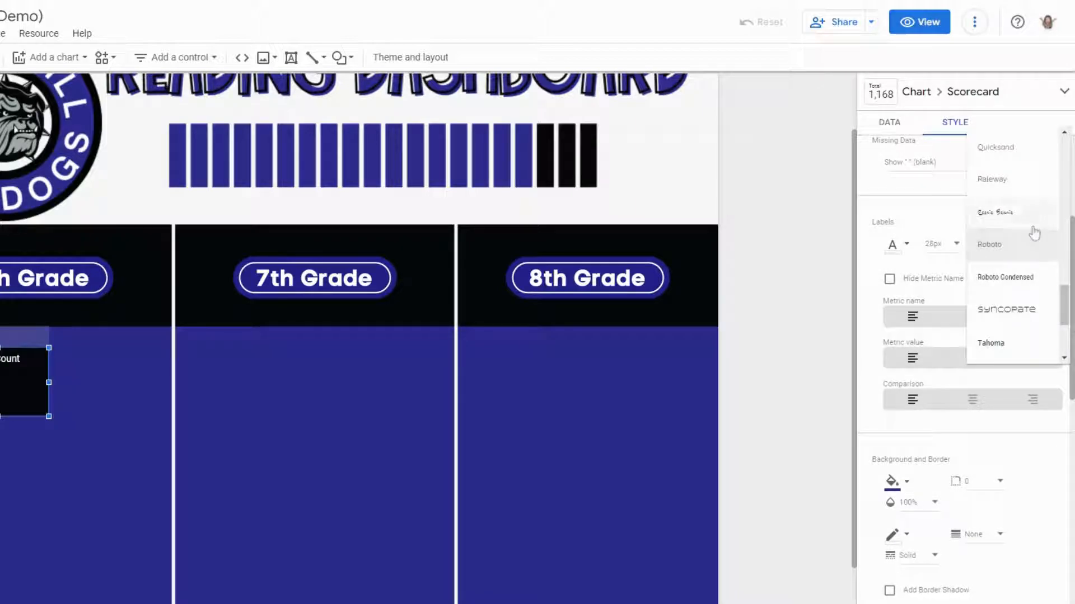
{"action": "scroll", "coordinate": [1002, 246], "scroll_direction": "up", "scroll_amount": 3}
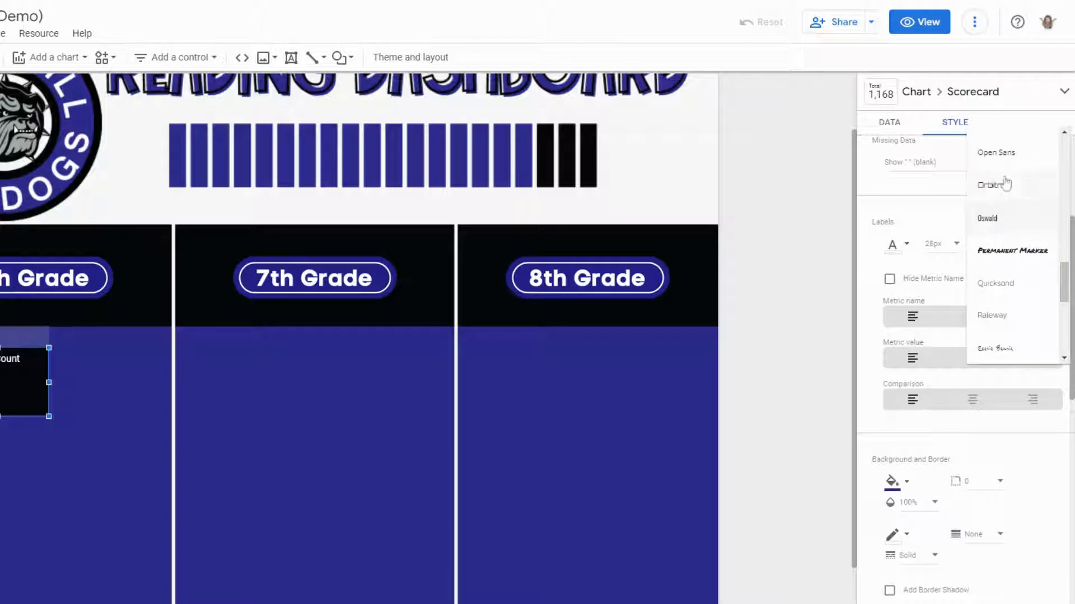
{"action": "left_click", "coordinate": [1000, 228]}
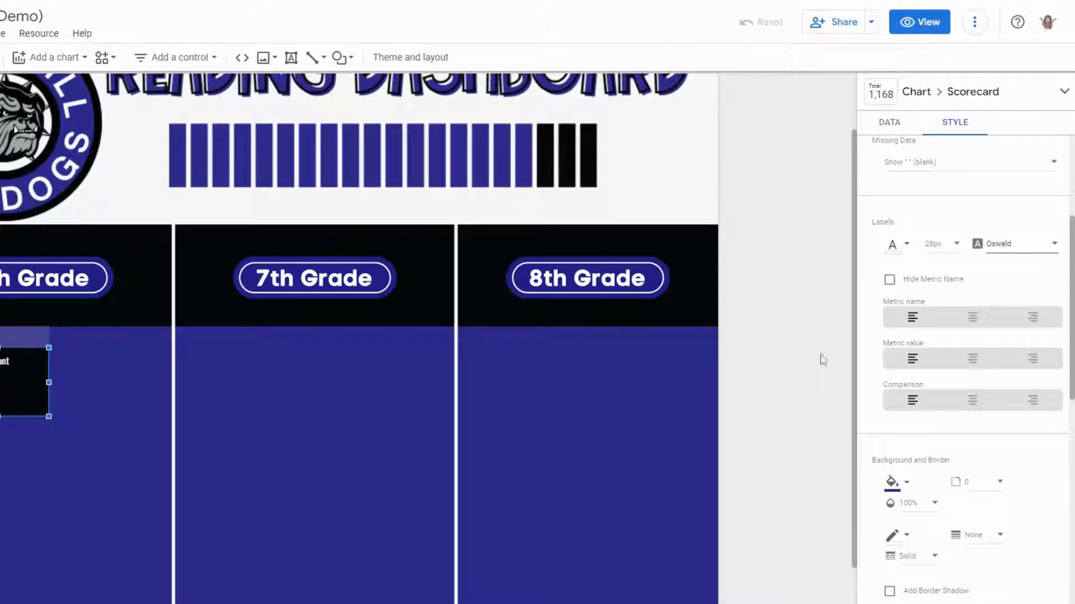
{"action": "left_click", "coordinate": [898, 247]}
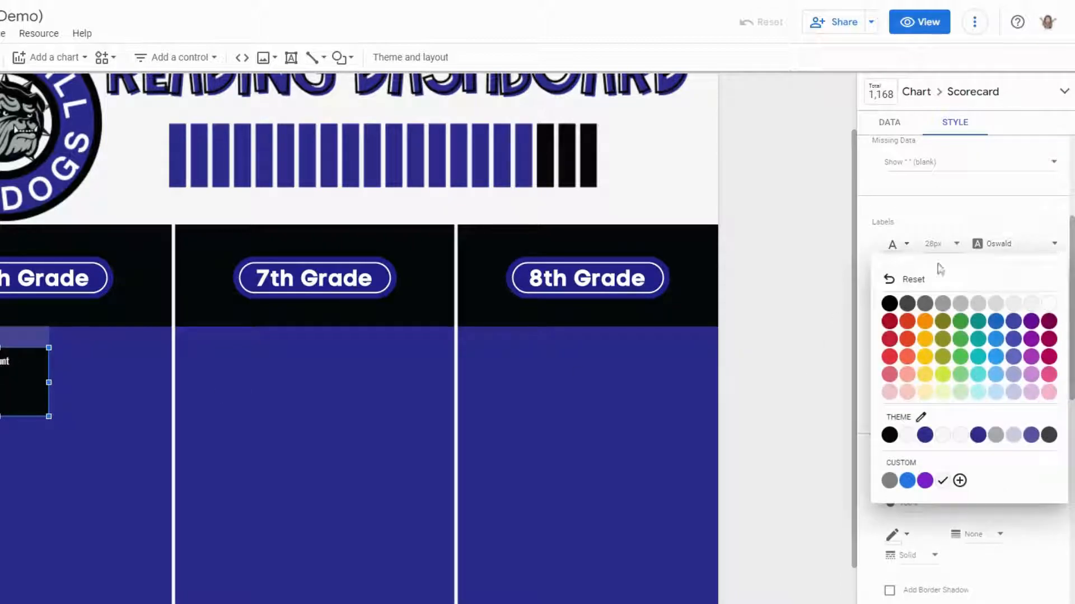
{"action": "left_click", "coordinate": [1049, 306]}
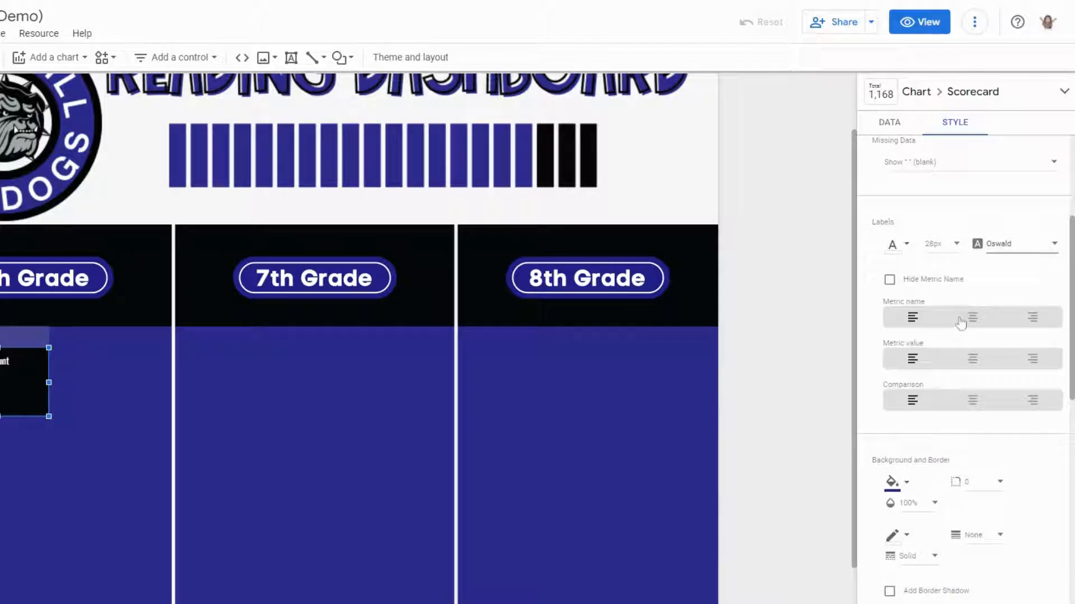
- Center-align the scorecard's metric name and metric value
{"action": "left_click", "coordinate": [889, 280]}
{"action": "left_click", "coordinate": [977, 361]}
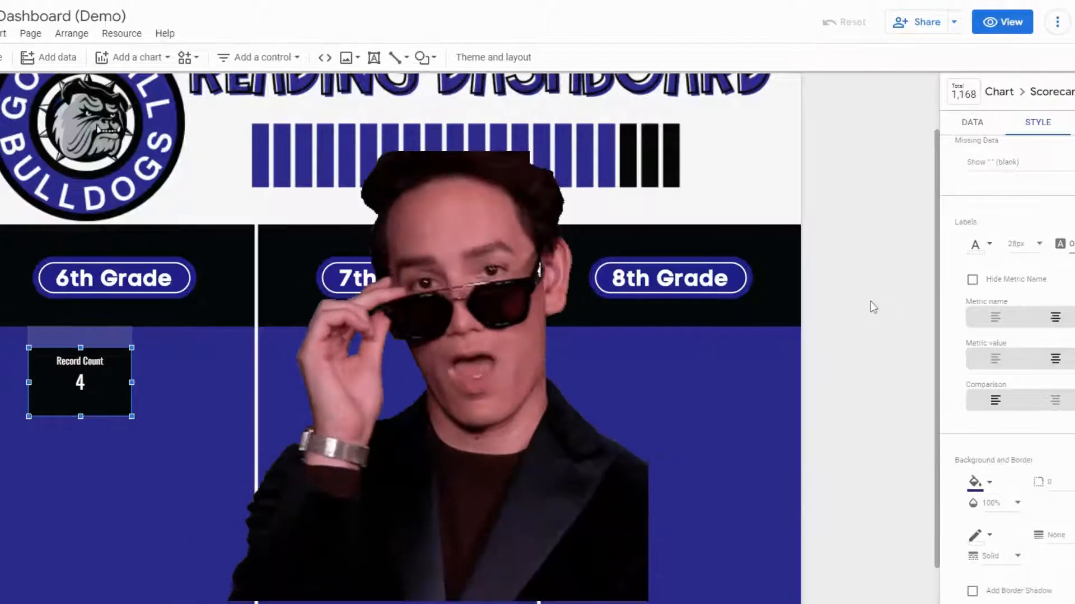
- Set the scorecard background to the theme's dark blue colour
{"action": "scroll", "coordinate": [886, 344], "scroll_direction": "down", "scroll_amount": 1}
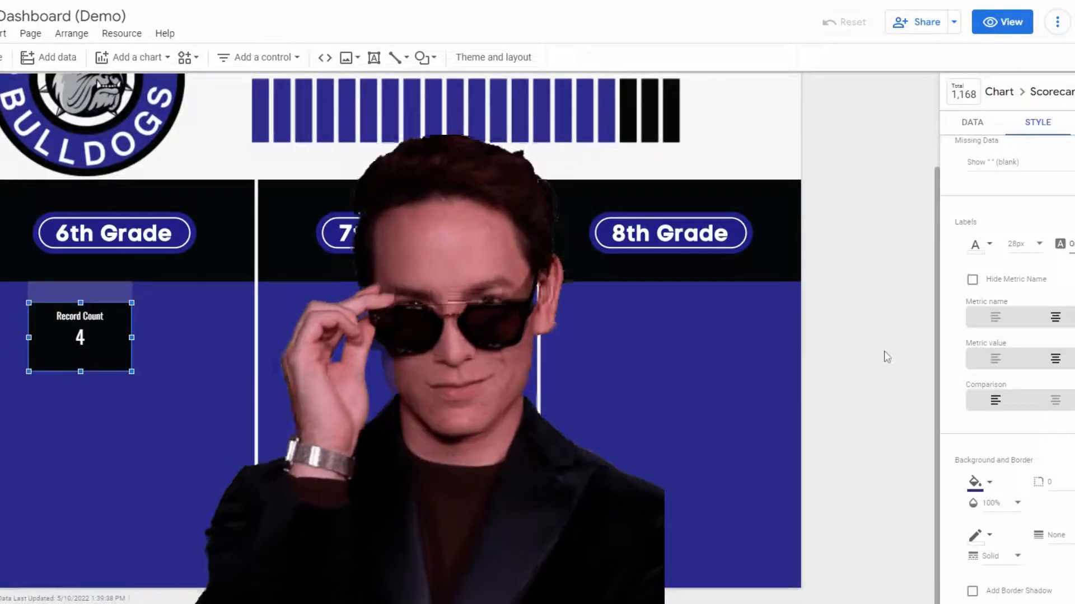
{"action": "scroll", "coordinate": [951, 366], "scroll_direction": "down", "scroll_amount": 1}
{"action": "scroll", "coordinate": [952, 366], "scroll_direction": "down", "scroll_amount": 1}
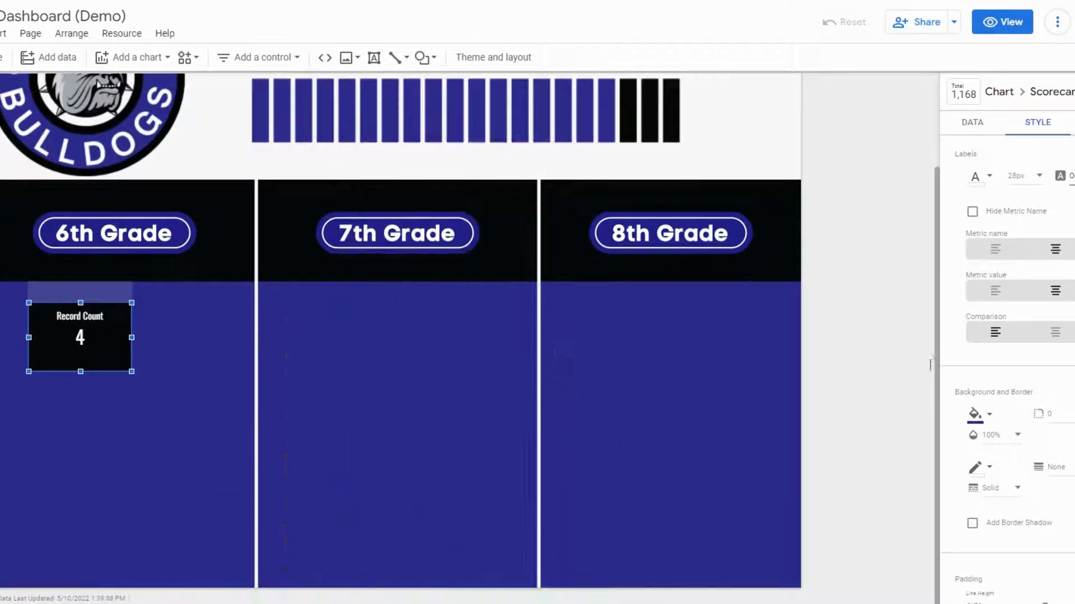
{"action": "left_click", "coordinate": [990, 416]}
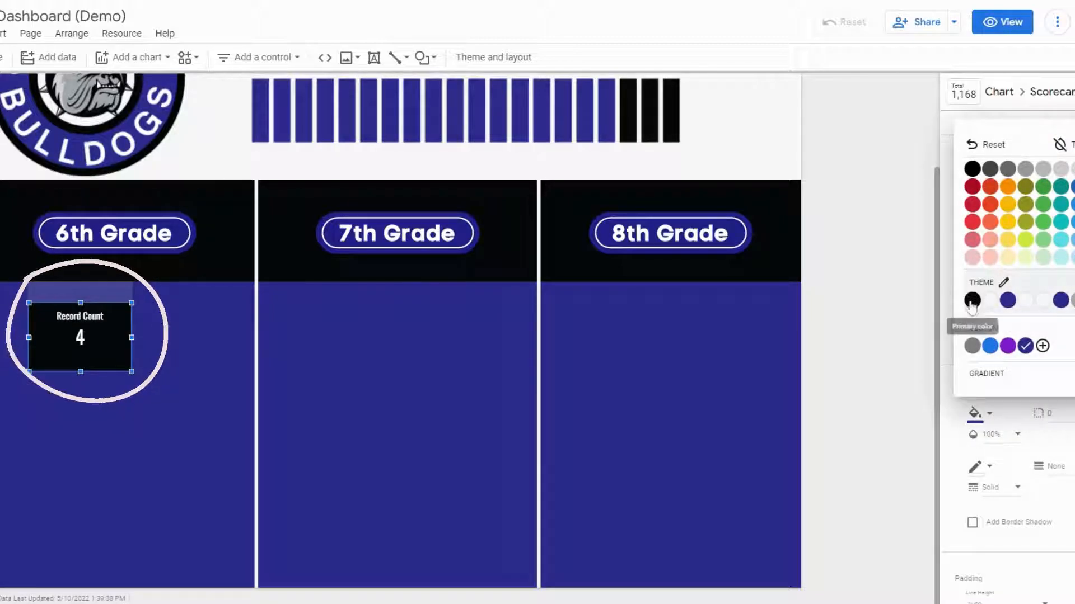
{"action": "left_click", "coordinate": [1008, 303]}
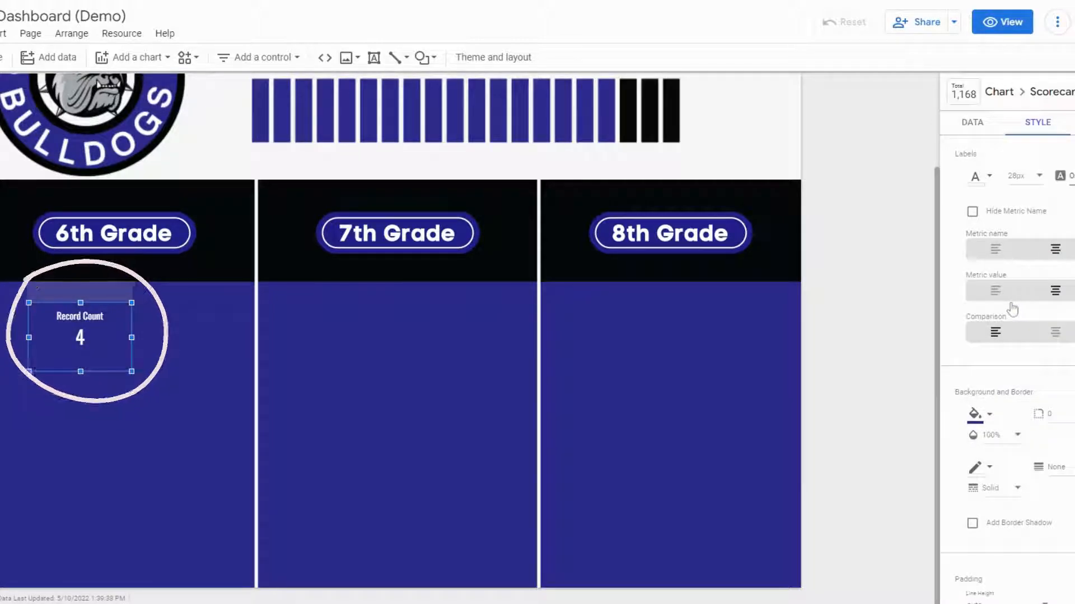
{"action": "left_click", "coordinate": [989, 415]}
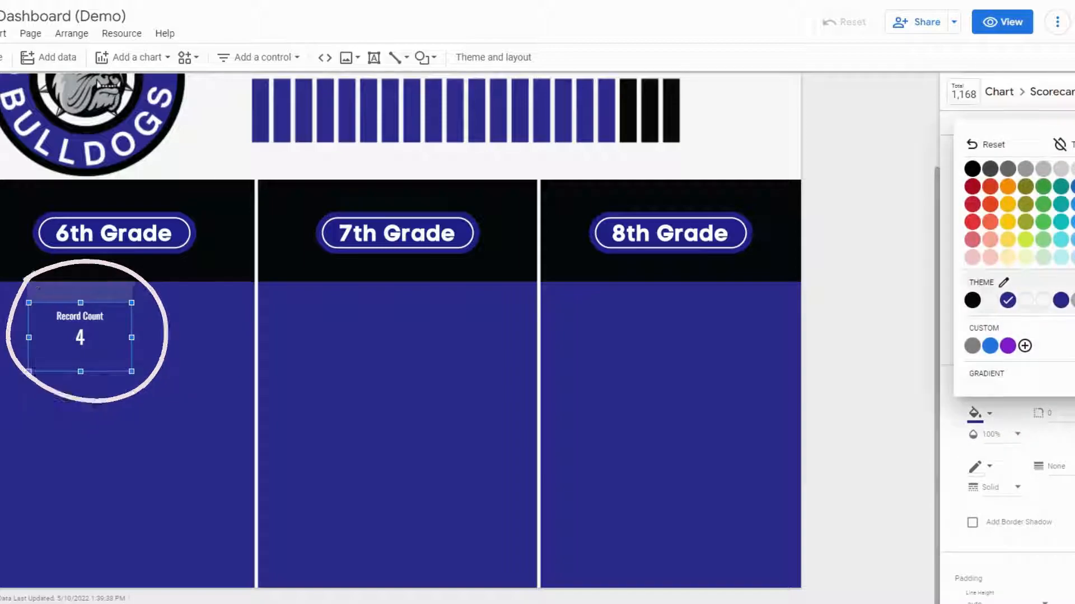
- Set the scorecard background to black and give it a white border
{"action": "left_click", "coordinate": [972, 300]}
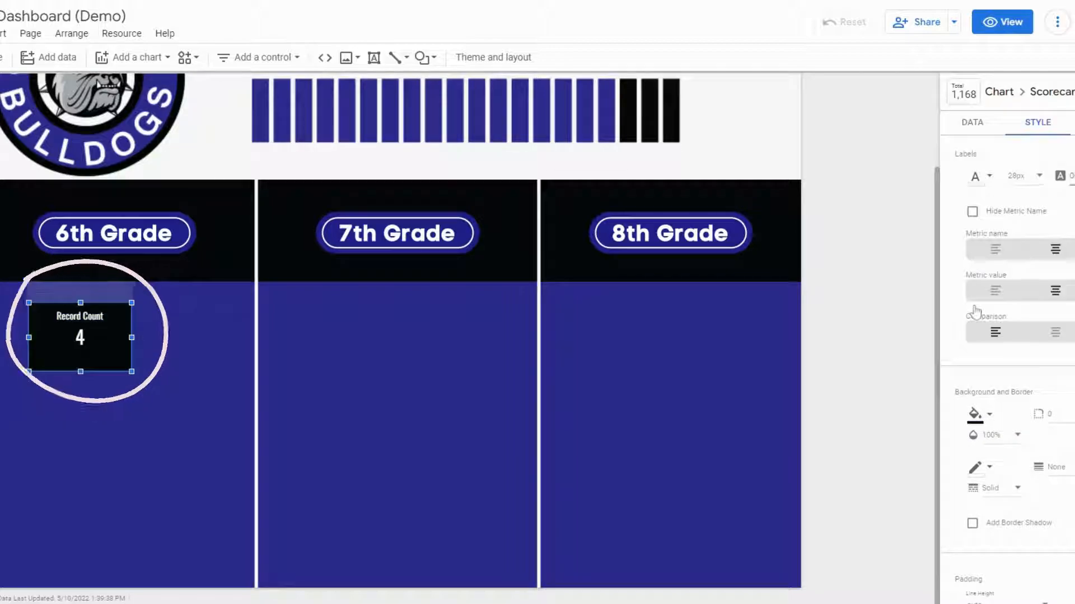
{"action": "left_click", "coordinate": [990, 469]}
{"action": "left_click", "coordinate": [971, 379]}
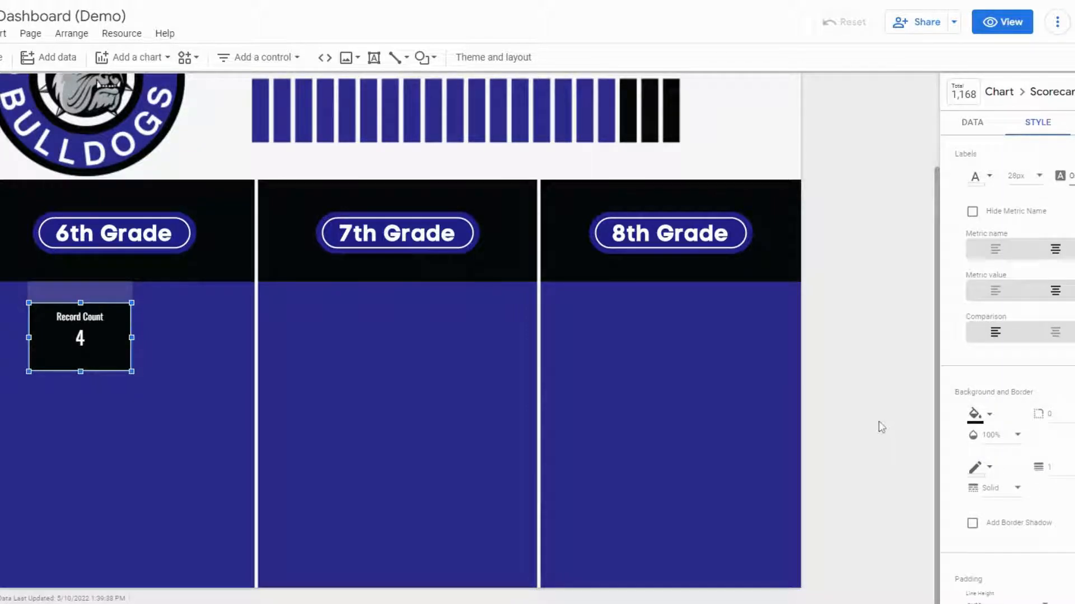
- Add a border shadow to the scorecard and set its border weight to 2
{"action": "left_click", "coordinate": [972, 524]}
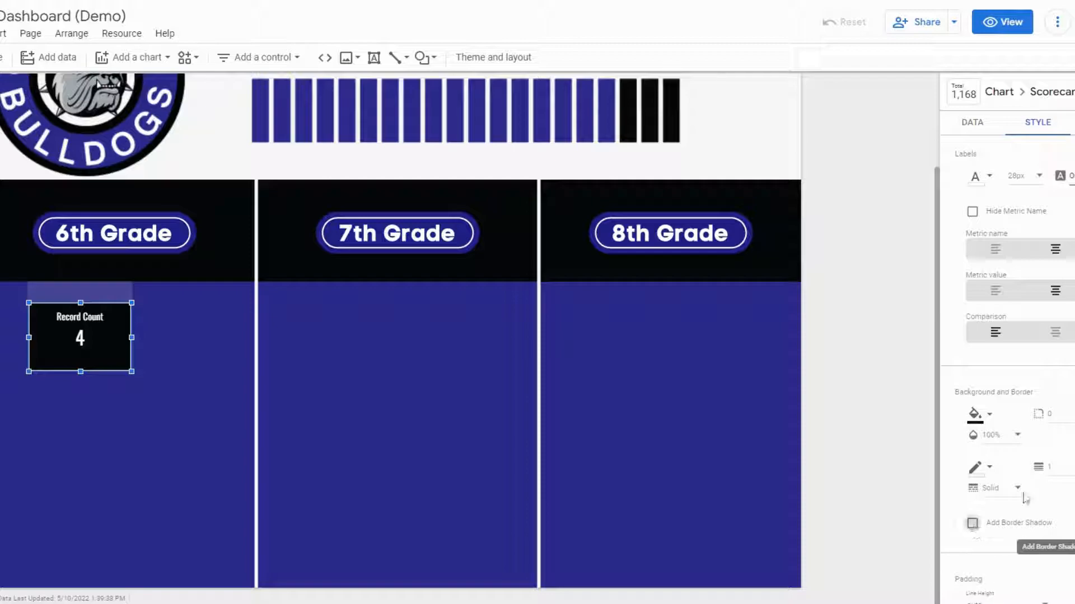
{"action": "scroll", "coordinate": [1058, 480], "scroll_direction": "down", "scroll_amount": 1}
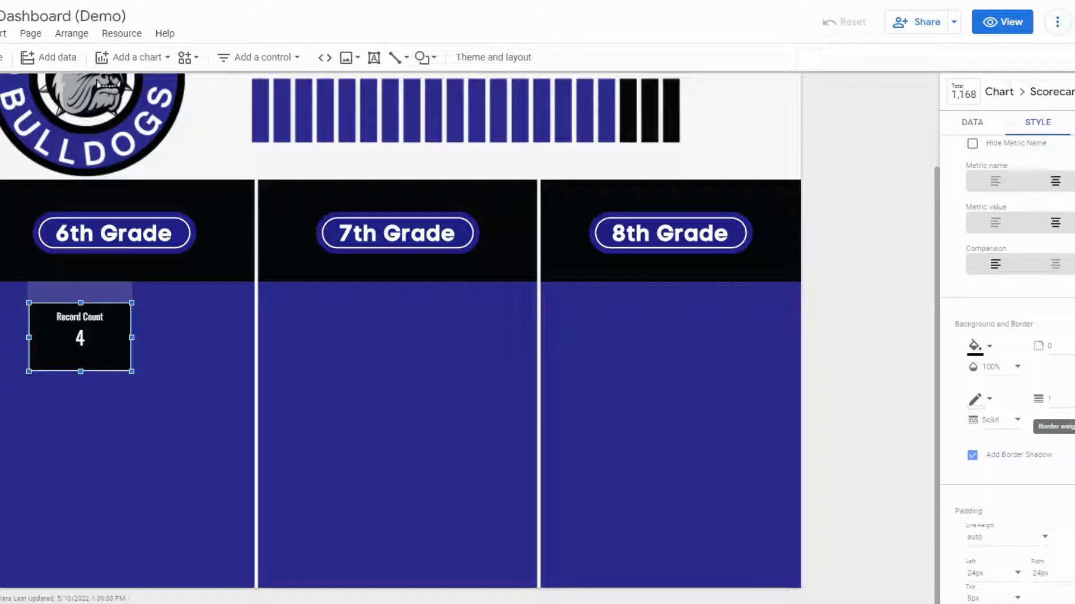
{"action": "left_click", "coordinate": [1048, 399]}
{"action": "left_click", "coordinate": [1053, 412]}
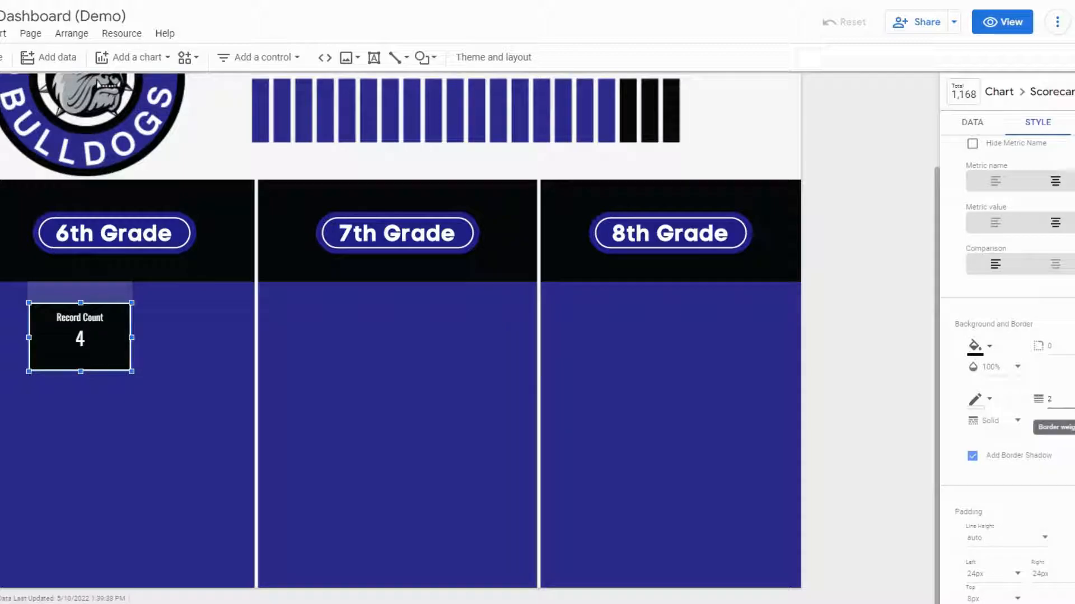
- Widen the Record Count scorecard within the 6th Grade column
{"action": "scroll", "coordinate": [1053, 413], "scroll_direction": "down", "scroll_amount": 4}
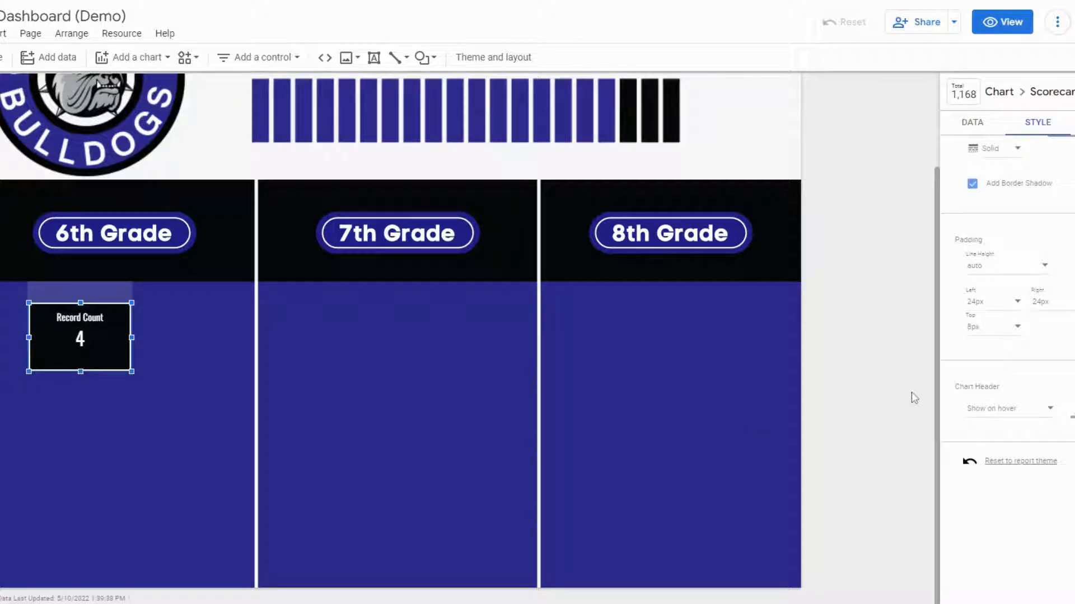
{"action": "scroll", "coordinate": [1051, 443], "scroll_direction": "up", "scroll_amount": 2}
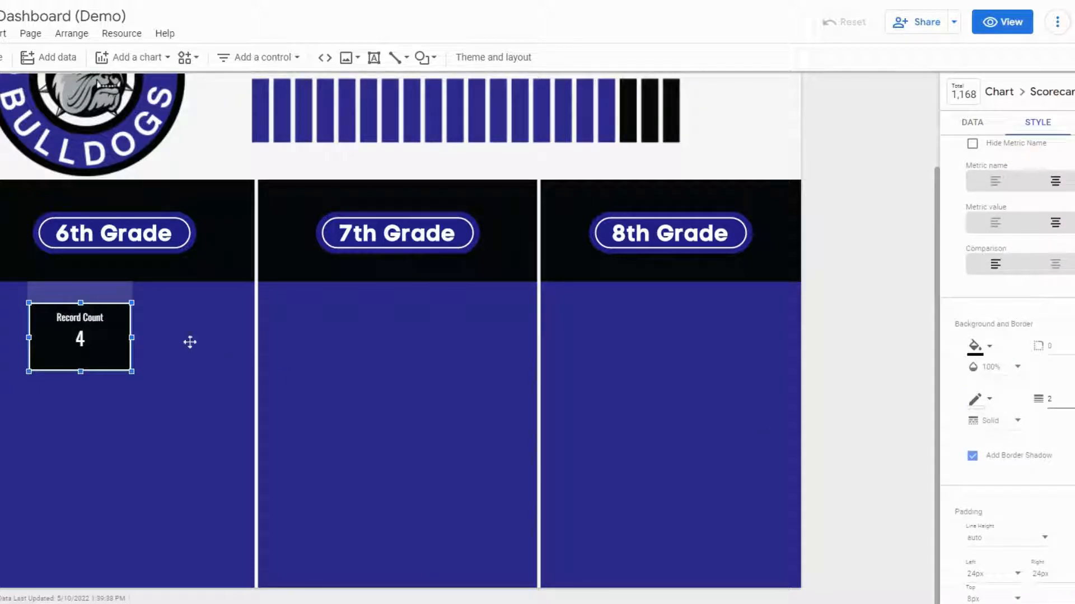
{"action": "left_click_drag", "start_coordinate": [135, 337], "coordinate": [194, 343]}
- Set the scorecard's label font size to 48px and stretch the scorecard taller
{"action": "scroll", "coordinate": [1007, 369], "scroll_direction": "up", "scroll_amount": 6}
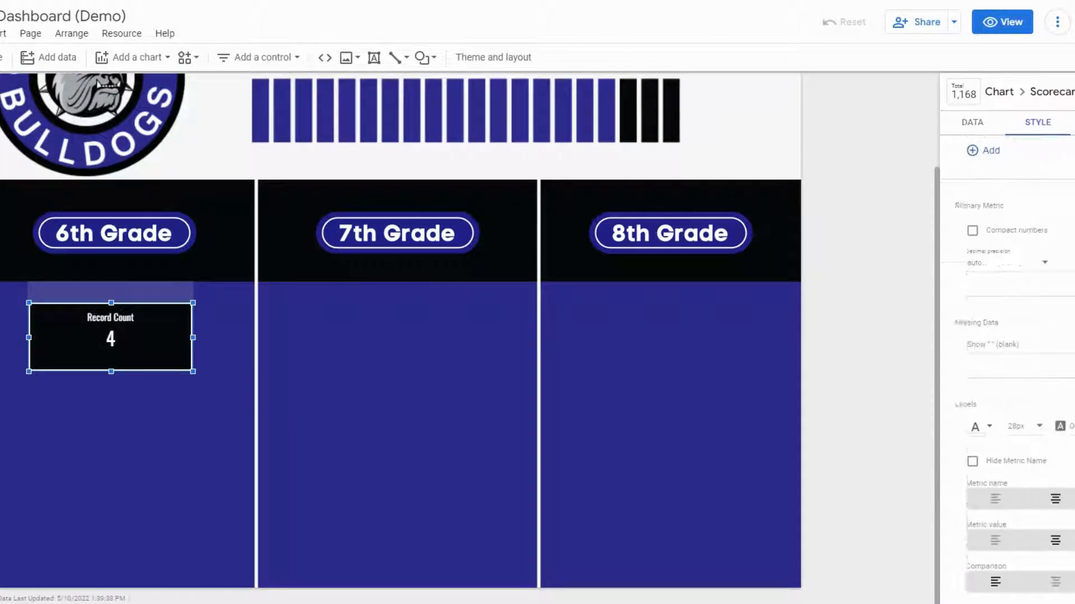
{"action": "left_click", "coordinate": [1037, 452]}
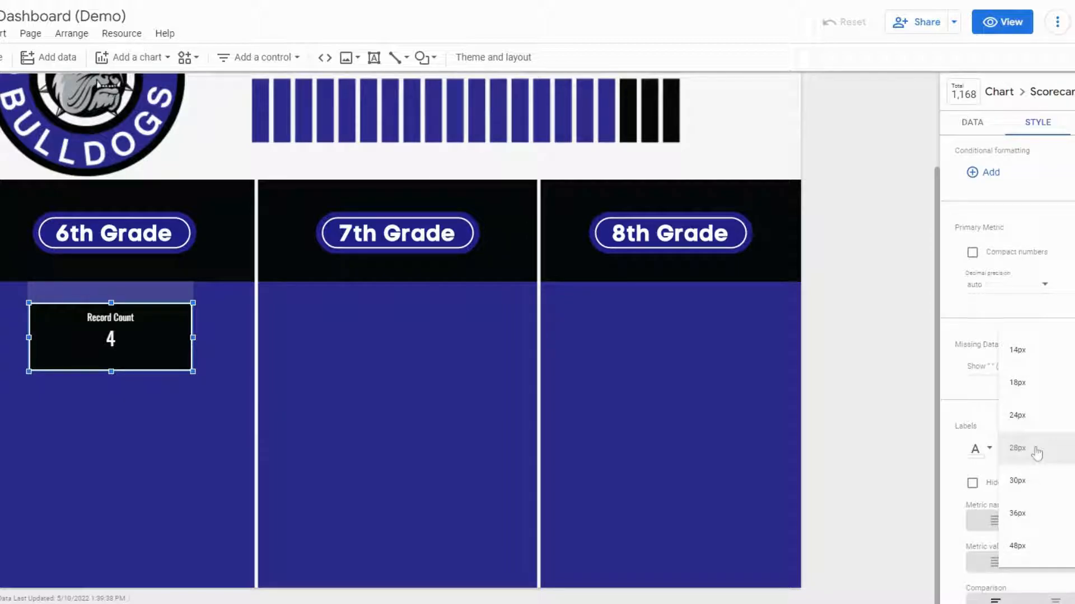
{"action": "left_click", "coordinate": [1030, 547]}
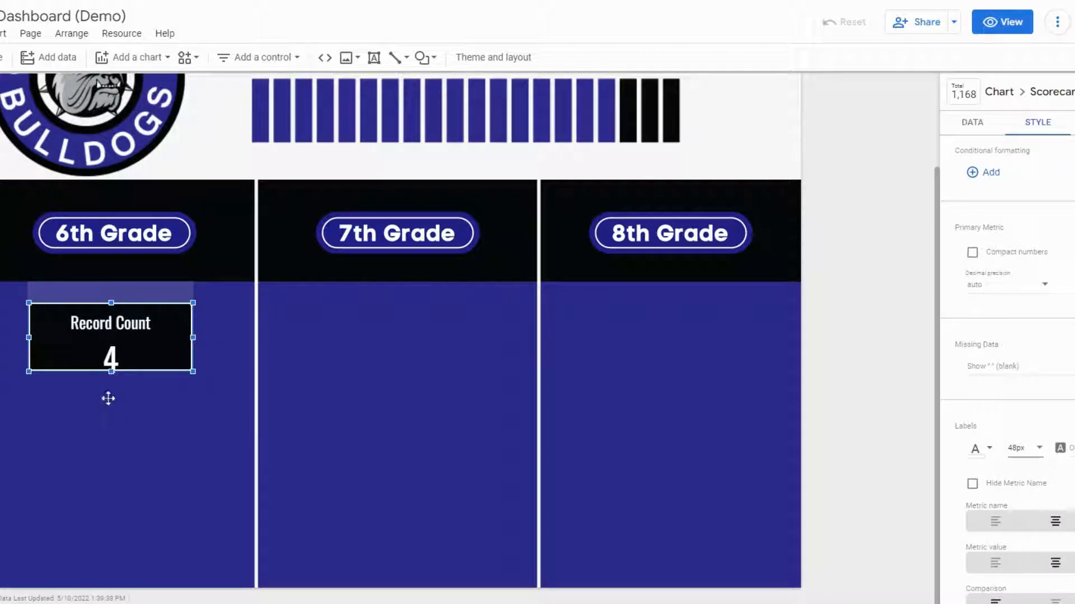
{"action": "left_click_drag", "start_coordinate": [111, 372], "coordinate": [112, 389]}
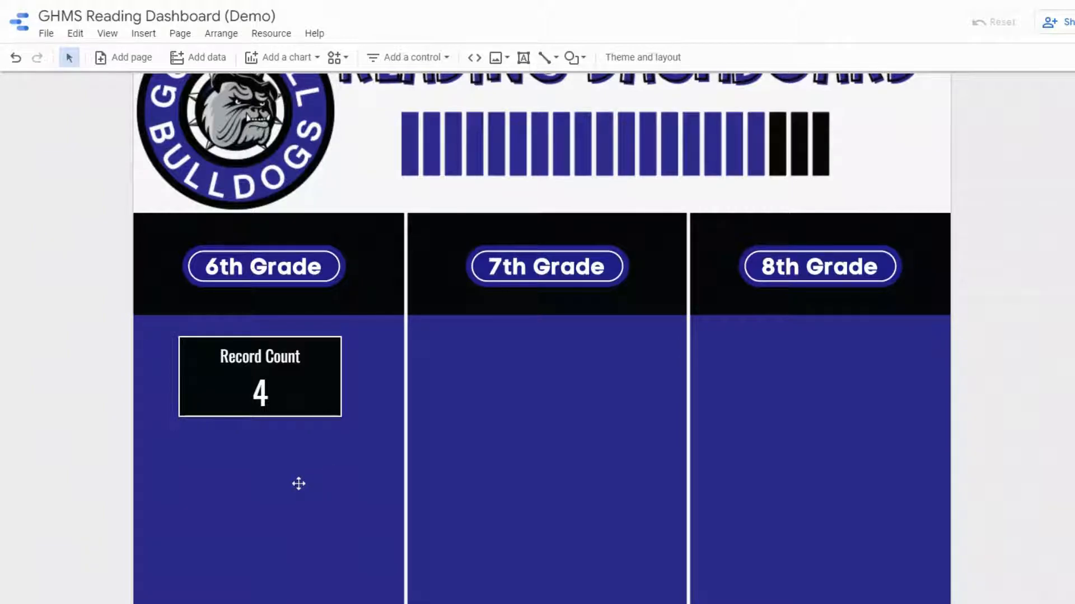
- Insert a table below the Record Count scorecard in the 6th Grade column and narrow it
{"action": "left_click", "coordinate": [147, 35]}
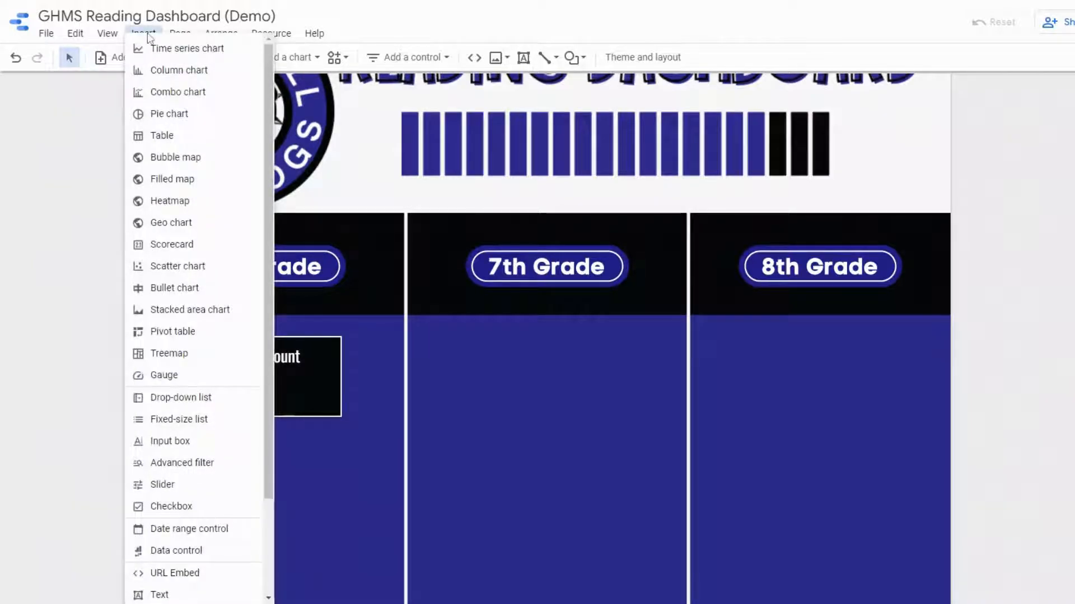
{"action": "left_click", "coordinate": [162, 135]}
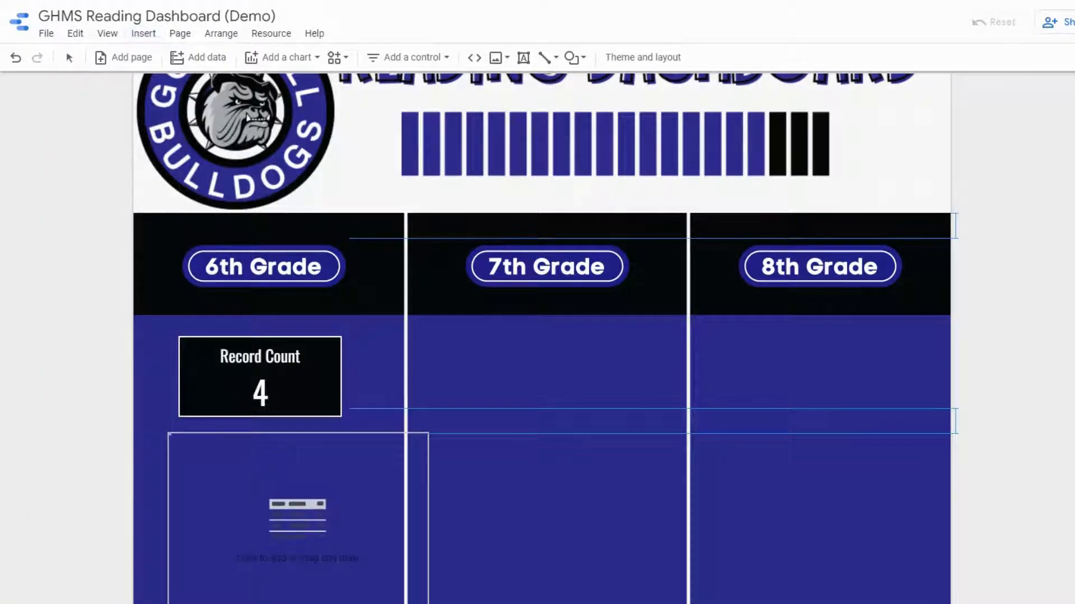
{"action": "left_click", "coordinate": [169, 432]}
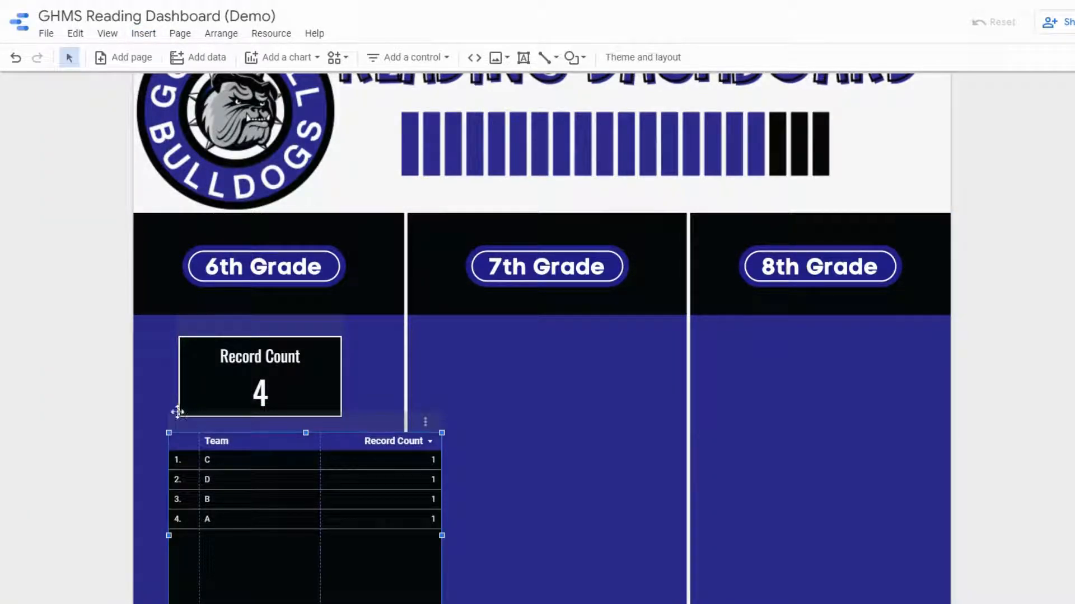
{"action": "left_click_drag", "start_coordinate": [442, 536], "coordinate": [341, 530]}
- Shorten the table and align it directly below the scorecard
{"action": "scroll", "coordinate": [251, 551], "scroll_direction": "down", "scroll_amount": 1}
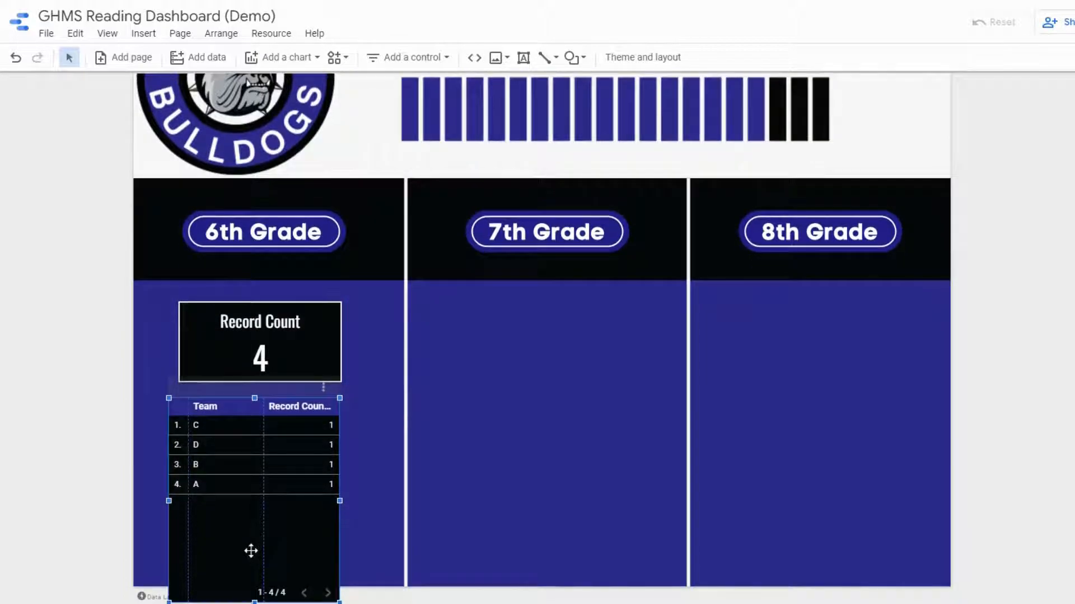
{"action": "left_click", "coordinate": [270, 501]}
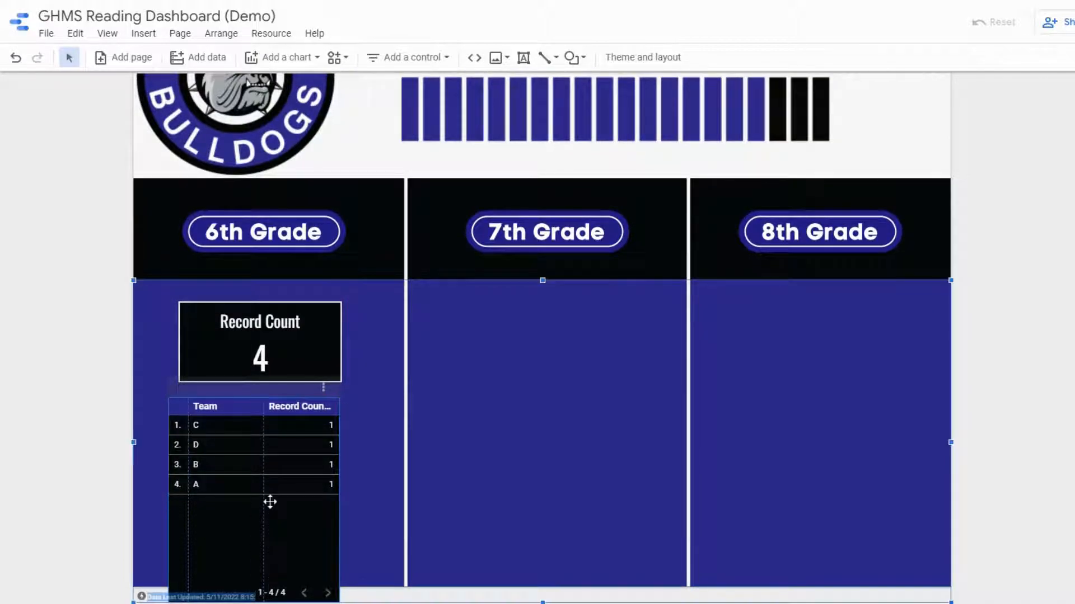
{"action": "left_click", "coordinate": [200, 486]}
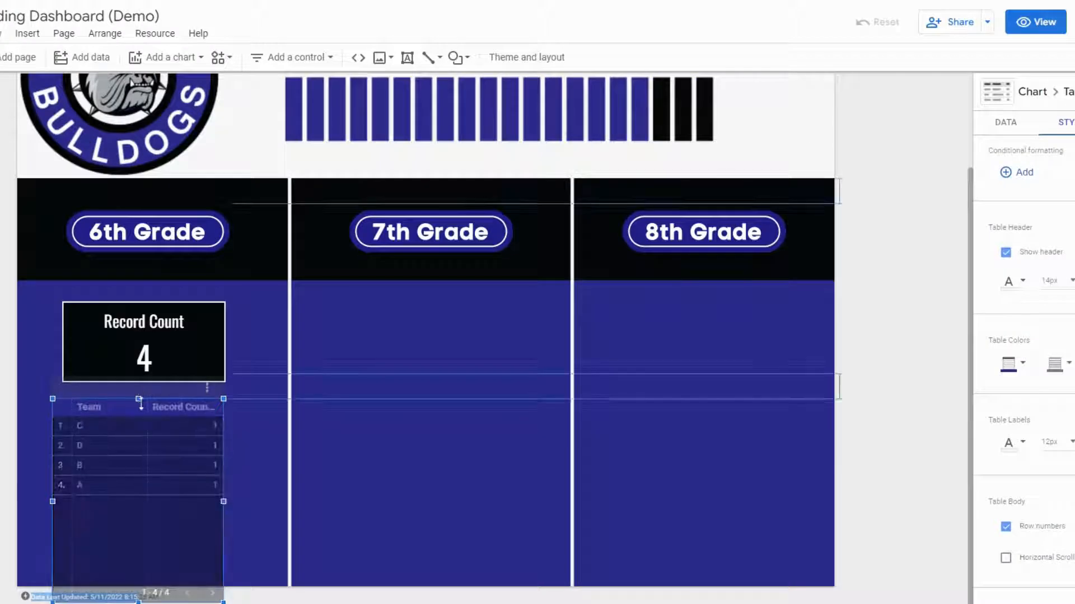
{"action": "left_click_drag", "start_coordinate": [259, 398], "coordinate": [241, 478]}
{"action": "left_click_drag", "start_coordinate": [126, 479], "coordinate": [136, 398]}
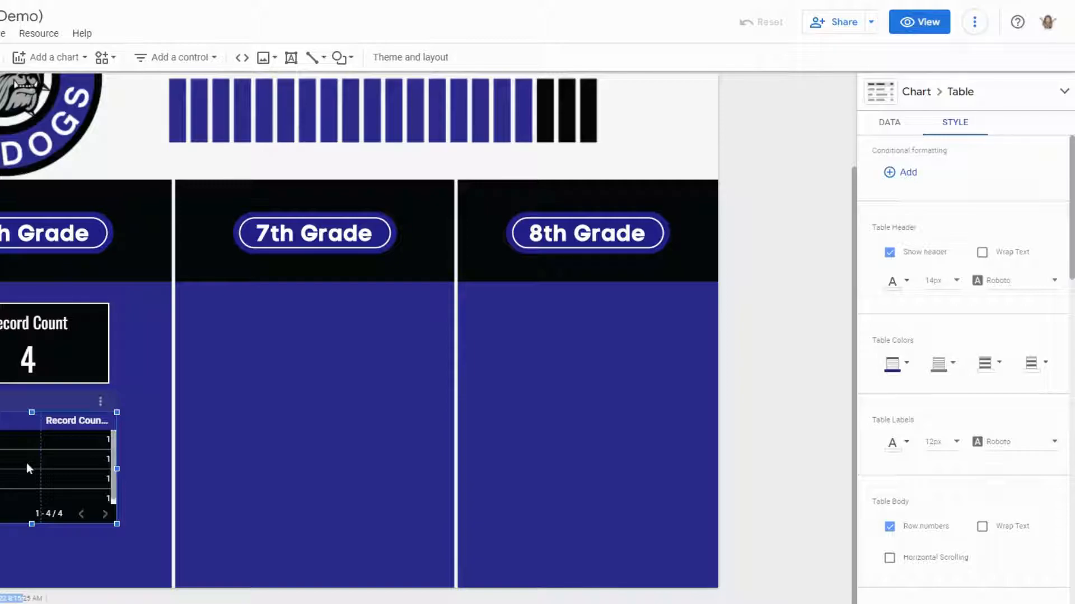
- Edit the data source and change the Number of Pages field type to Numeric
{"action": "left_click", "coordinate": [894, 123]}
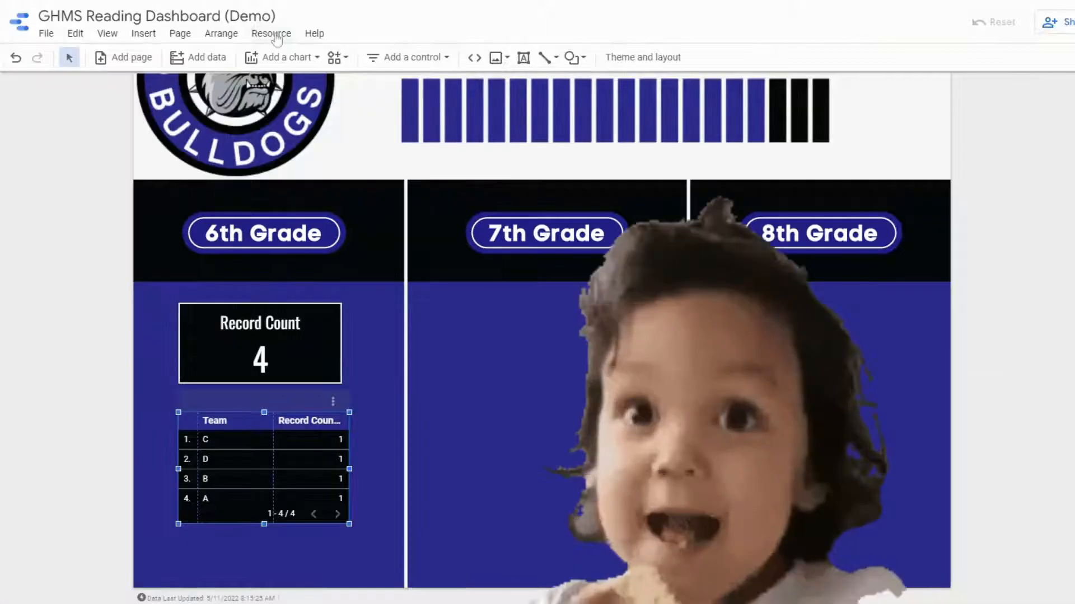
{"action": "left_click", "coordinate": [273, 35]}
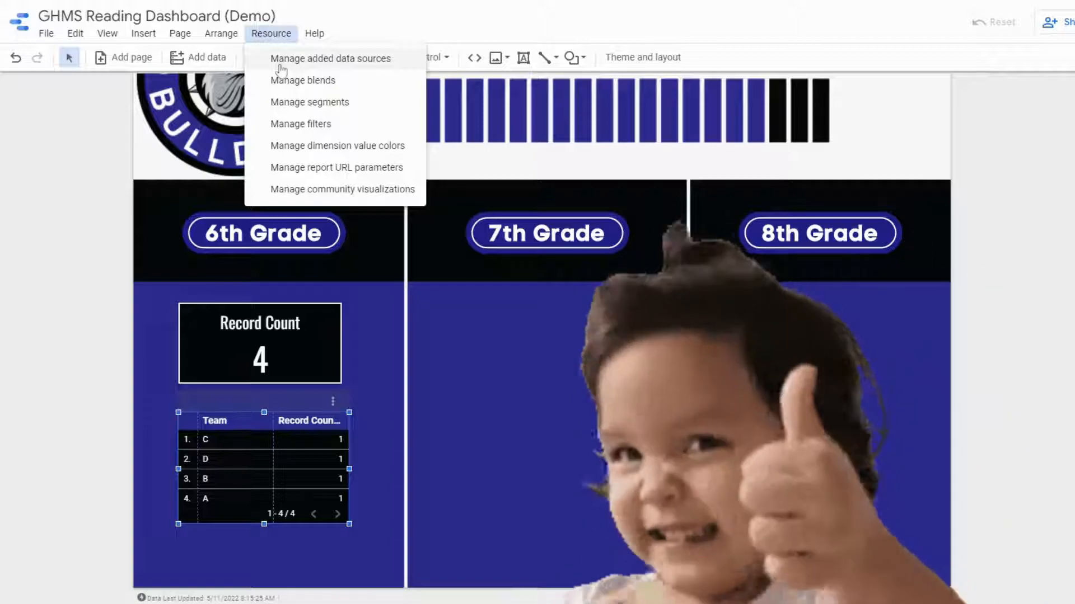
{"action": "left_click", "coordinate": [279, 63]}
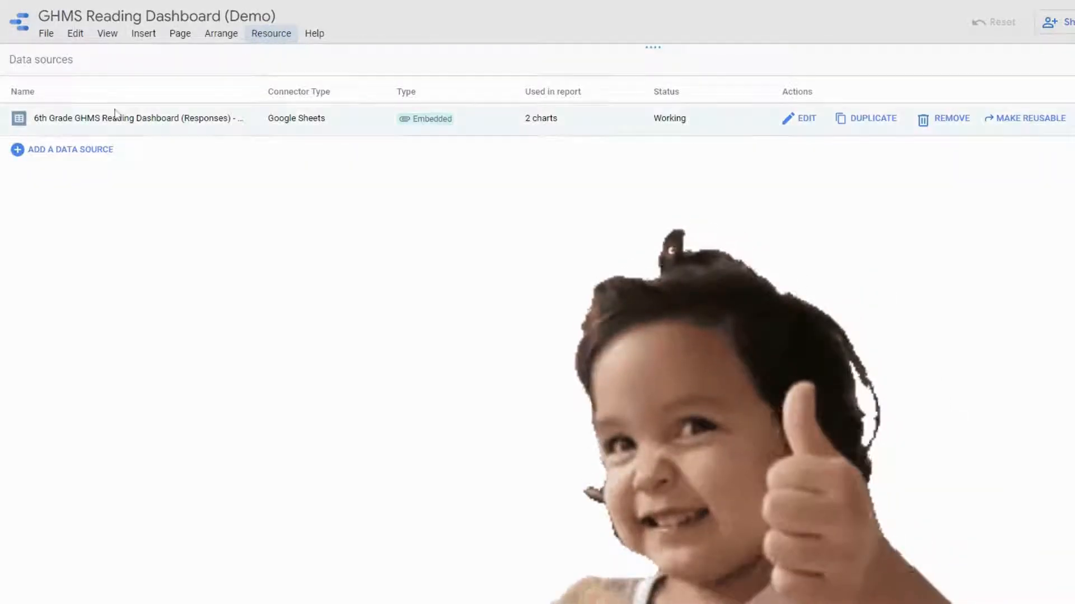
{"action": "left_click", "coordinate": [804, 120]}
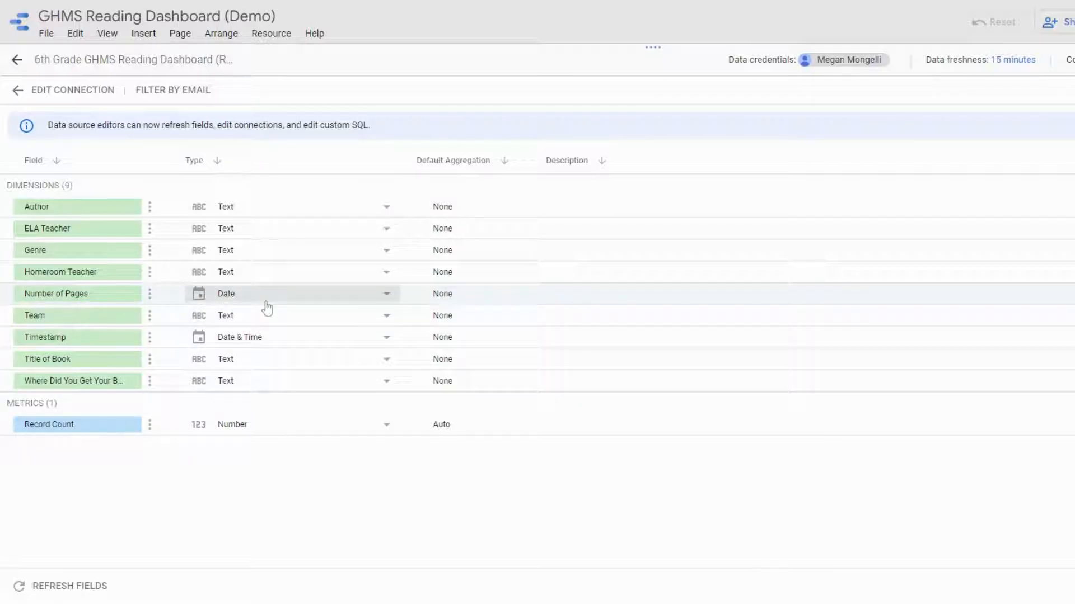
{"action": "left_click", "coordinate": [385, 297]}
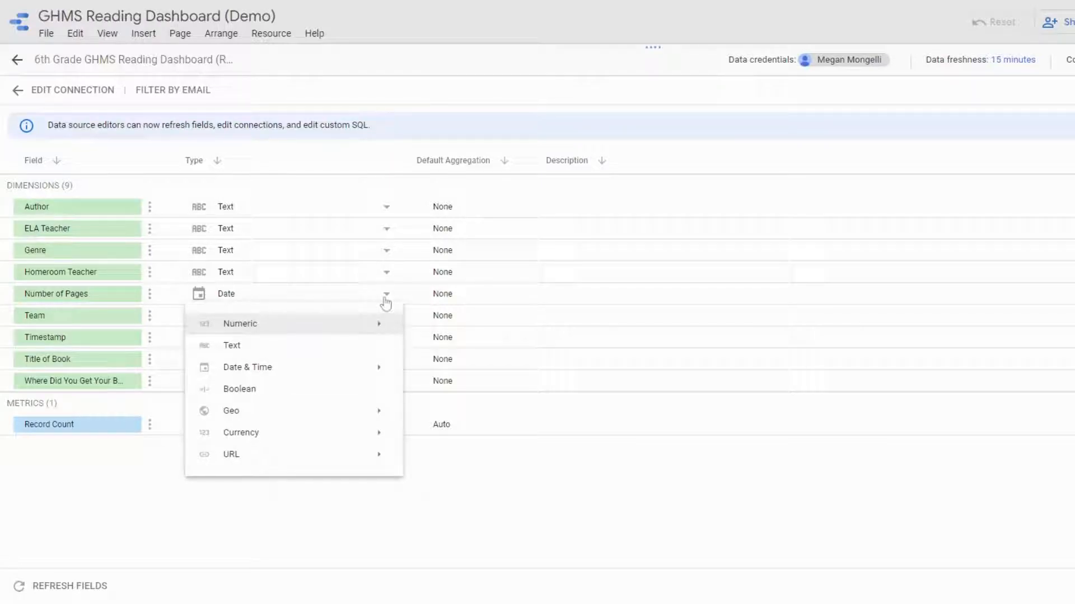
{"action": "mouse_move", "coordinate": [378, 325]}
{"action": "left_click", "coordinate": [442, 323]}
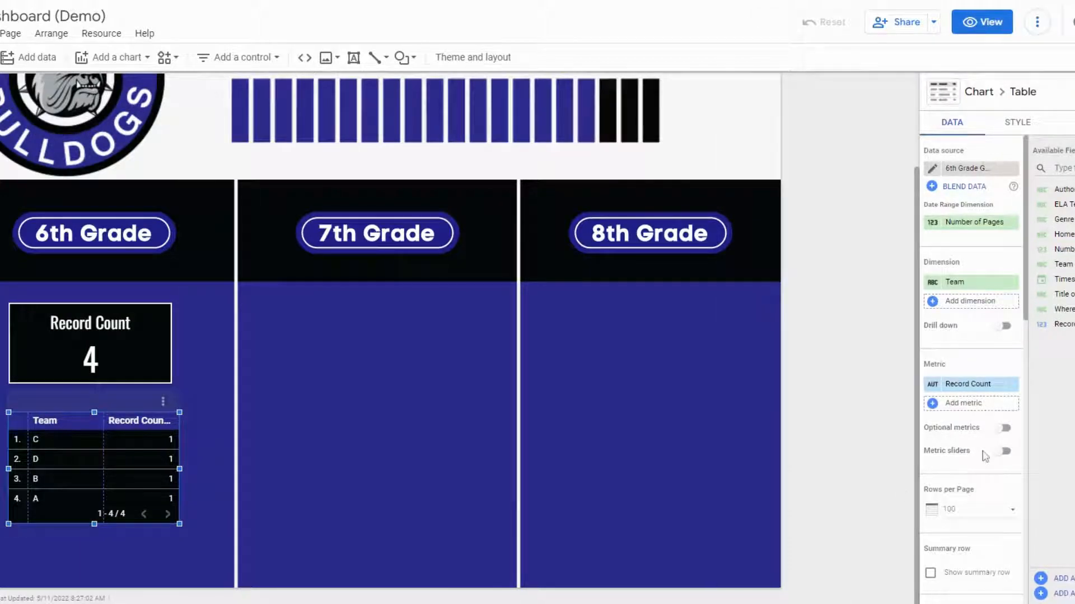
- Remove the Number of Pages date range dimension and the Team dimension from the table
{"action": "left_click", "coordinate": [1012, 223]}
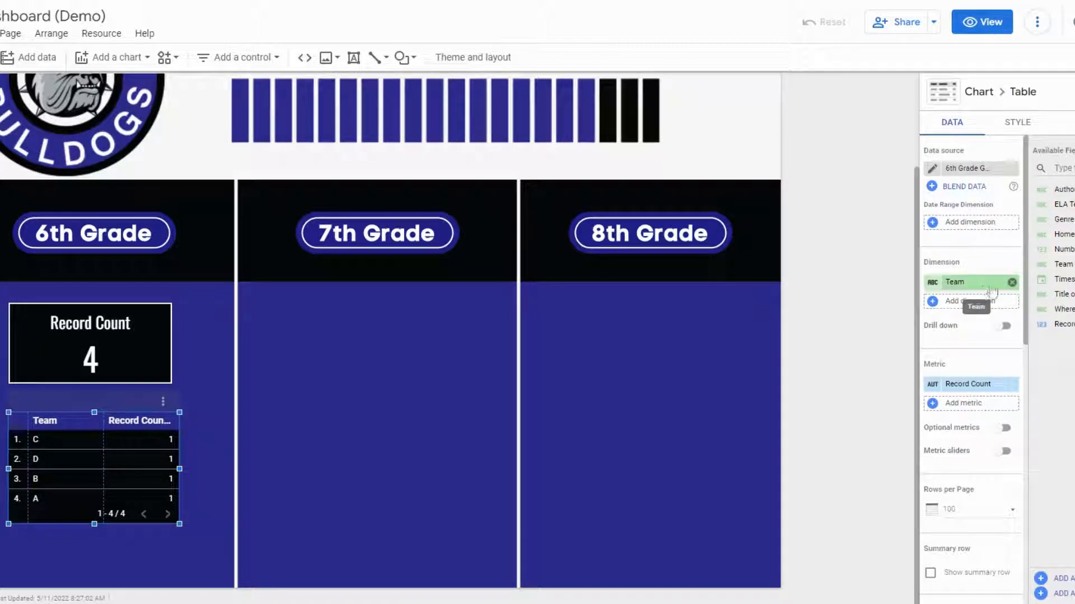
{"action": "left_click", "coordinate": [1012, 282]}
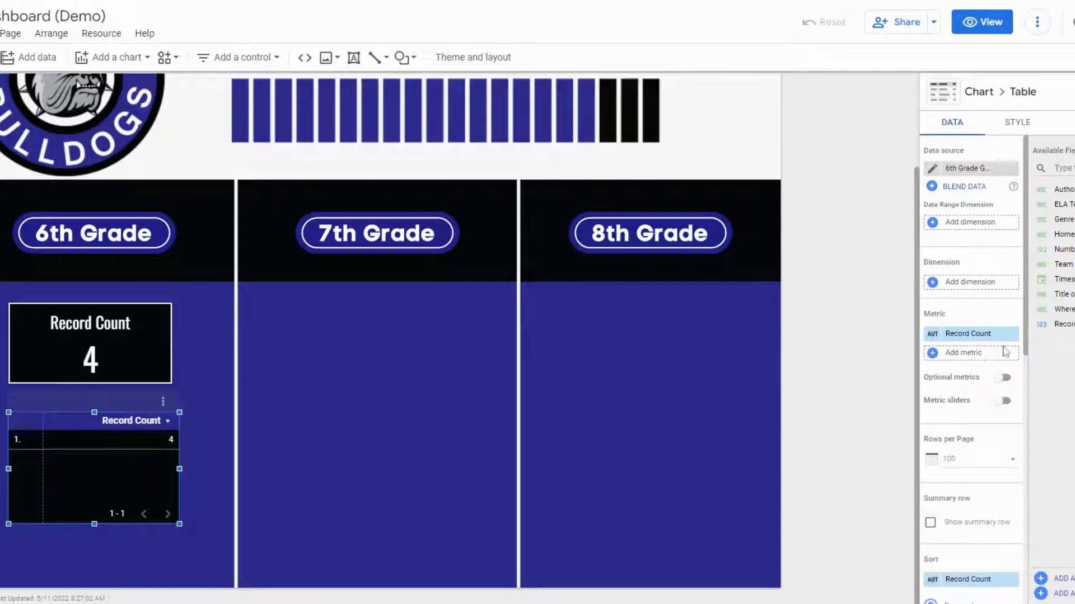
- Replace the table's Record Count metric with Number of Pages
{"action": "left_click", "coordinate": [932, 354]}
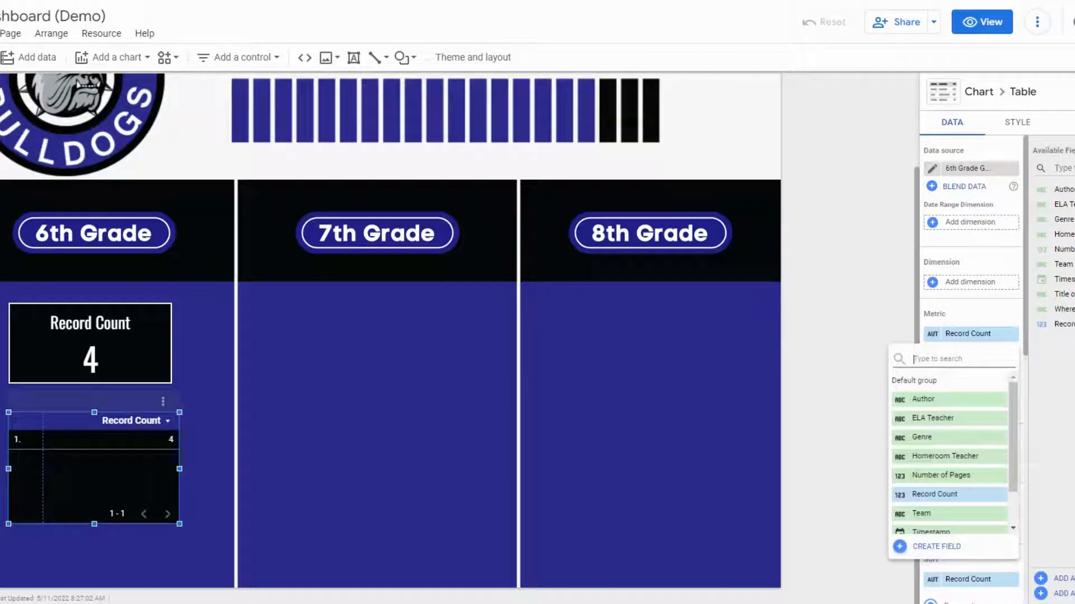
{"action": "left_click", "coordinate": [964, 477]}
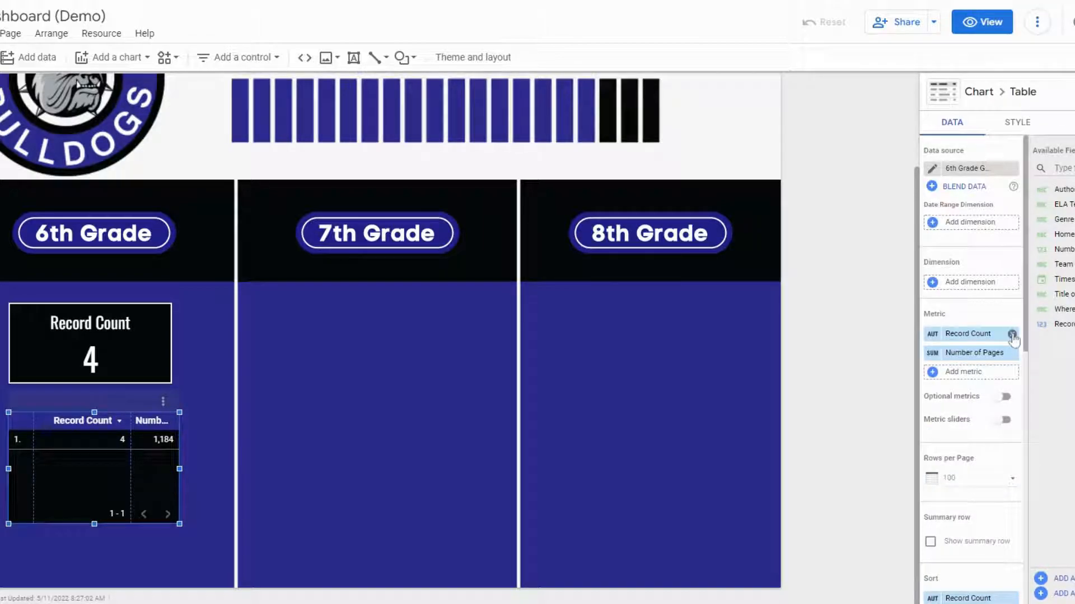
{"action": "left_click", "coordinate": [1012, 335]}
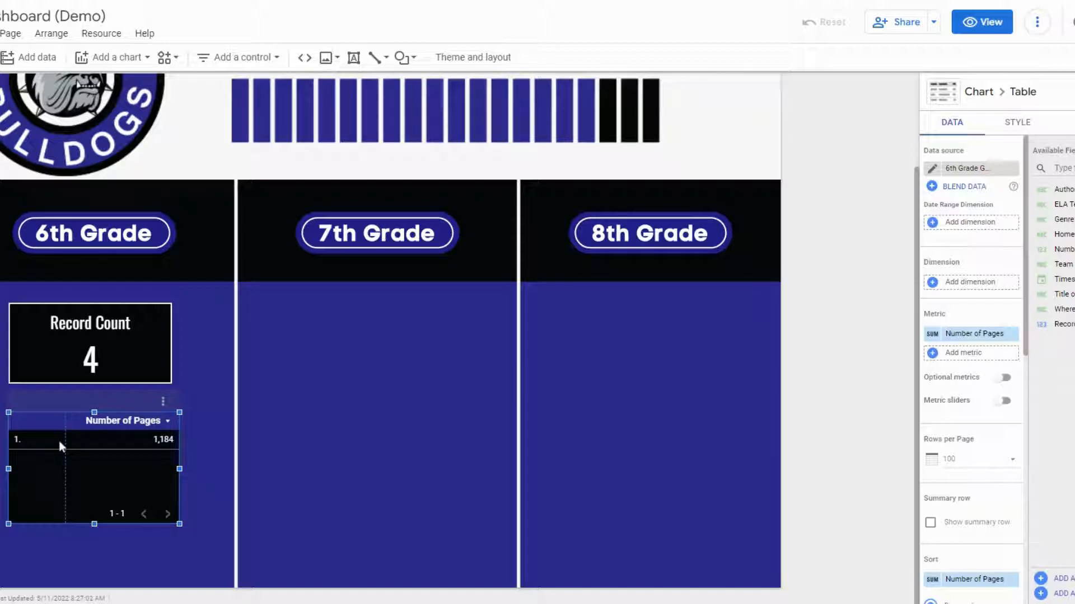
- Turn off row numbers in the table's style settings
{"action": "scroll", "coordinate": [974, 386], "scroll_direction": "down", "scroll_amount": 3}
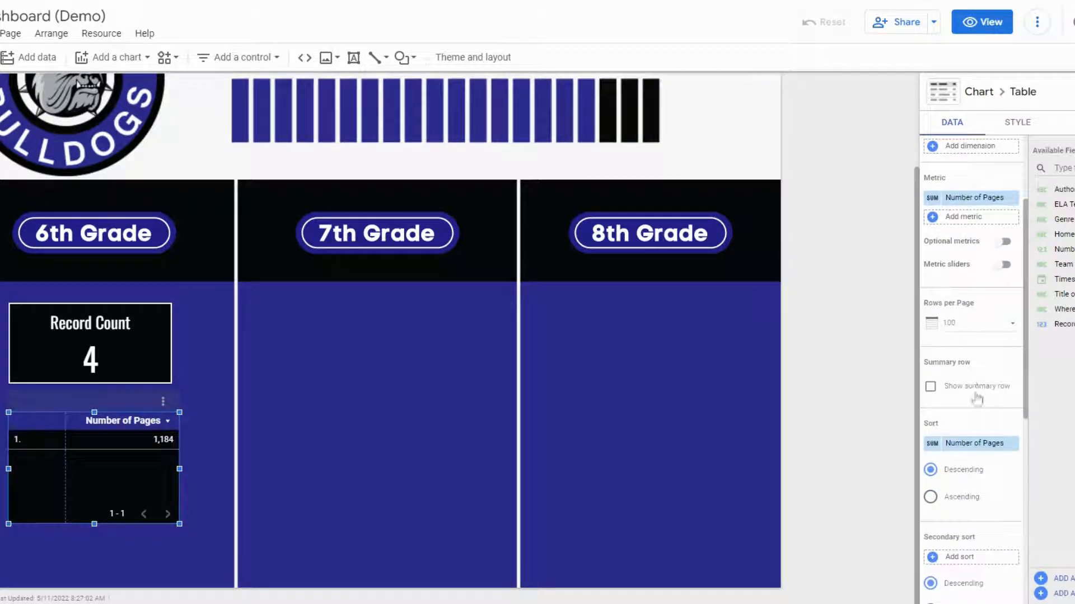
{"action": "scroll", "coordinate": [985, 445], "scroll_direction": "up", "scroll_amount": 1}
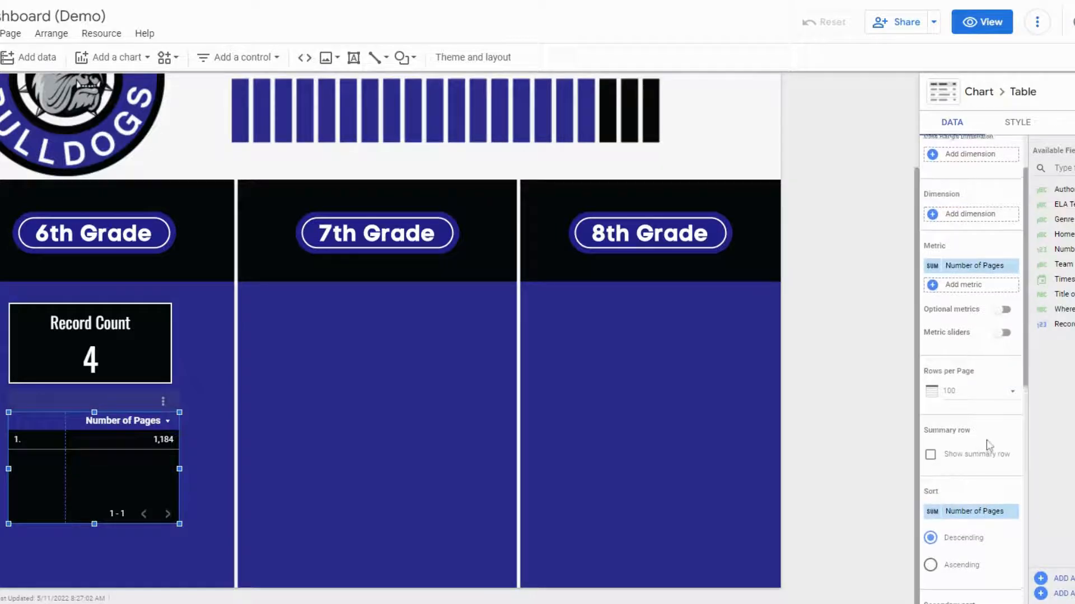
{"action": "scroll", "coordinate": [988, 445], "scroll_direction": "up", "scroll_amount": 1}
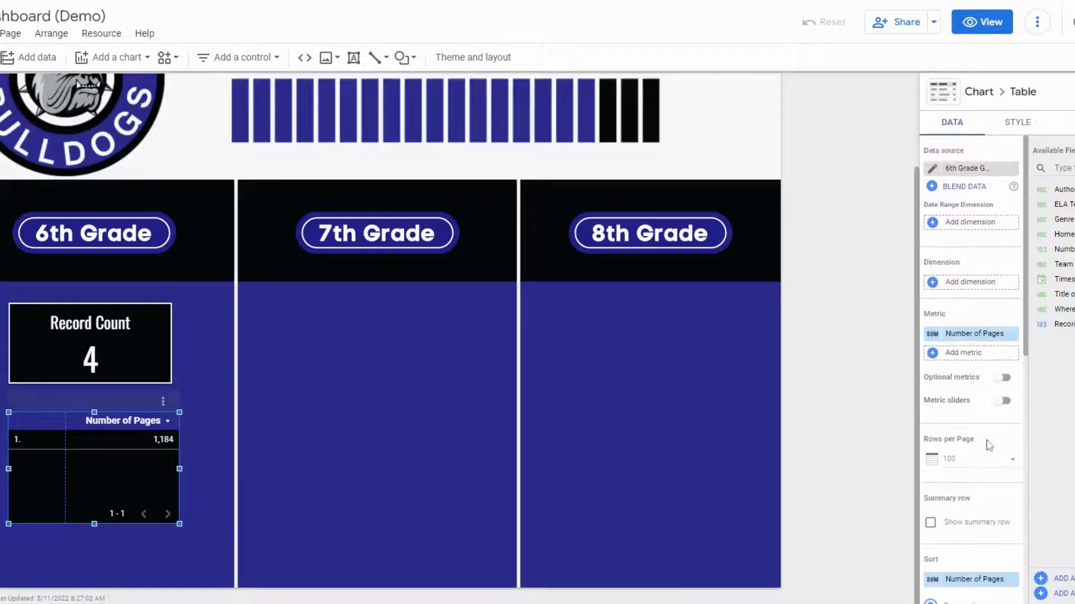
{"action": "left_click", "coordinate": [1023, 128]}
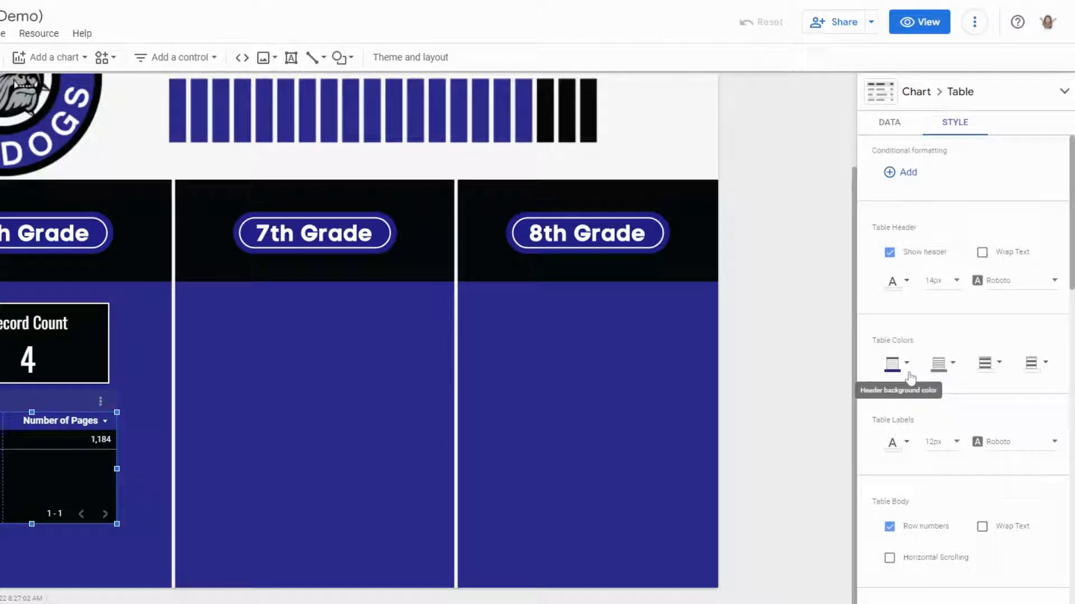
{"action": "scroll", "coordinate": [898, 392], "scroll_direction": "down", "scroll_amount": 1}
{"action": "scroll", "coordinate": [898, 392], "scroll_direction": "down", "scroll_amount": 2}
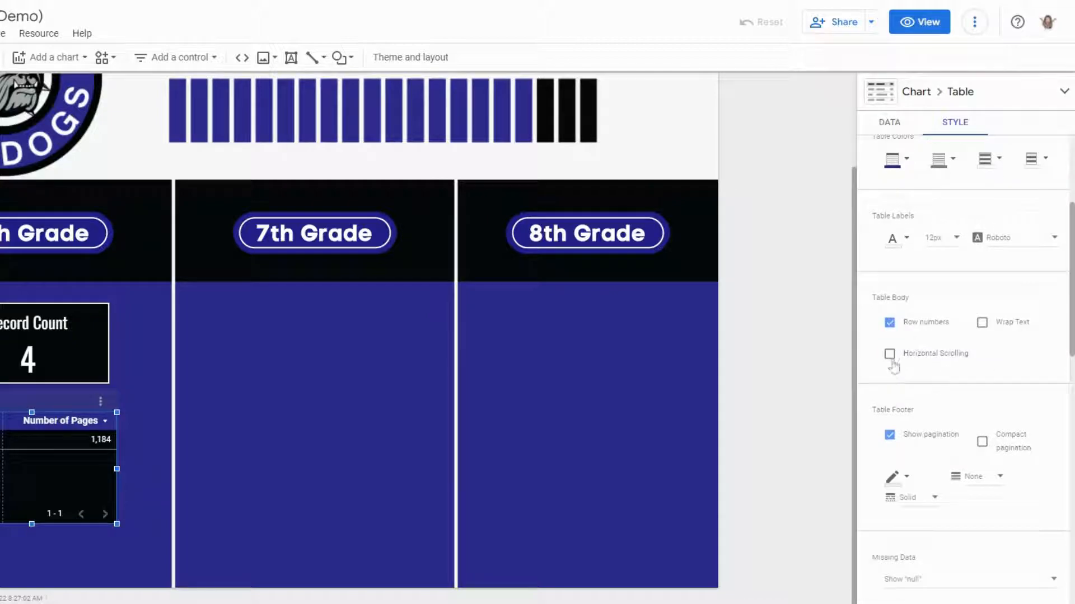
{"action": "left_click", "coordinate": [890, 324]}
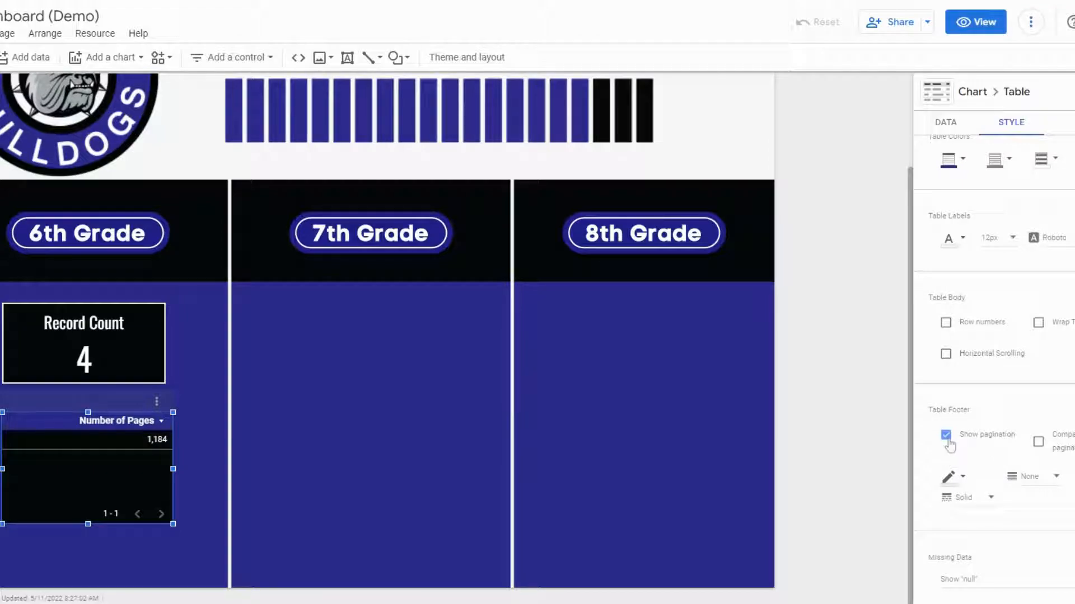
- Turn off the table's pagination and shrink the table to a single row below the scorecard
{"action": "left_click", "coordinate": [945, 435]}
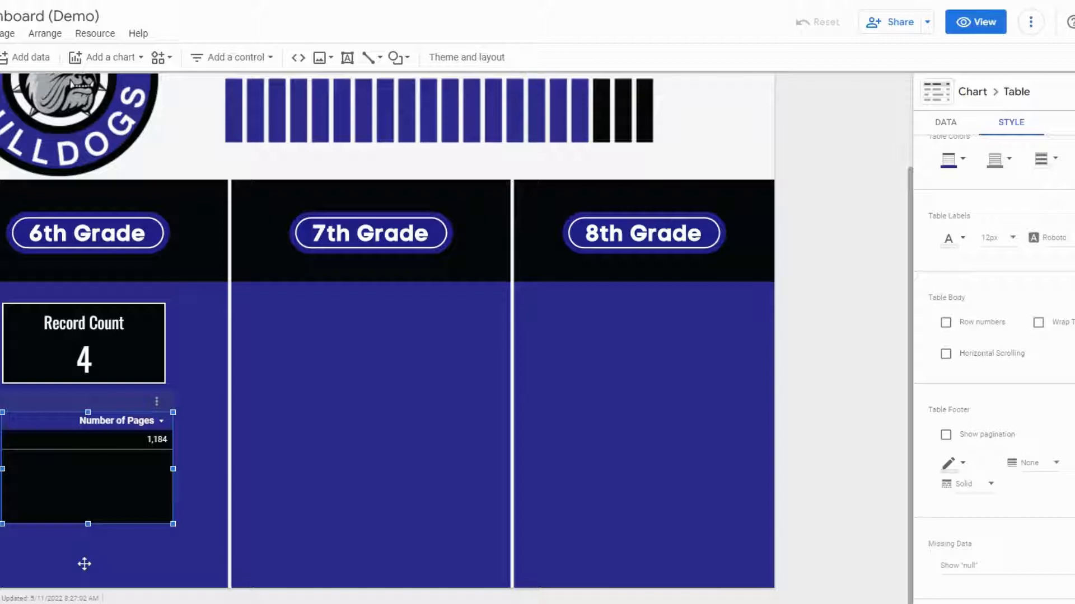
{"action": "left_click_drag", "start_coordinate": [87, 524], "coordinate": [88, 451]}
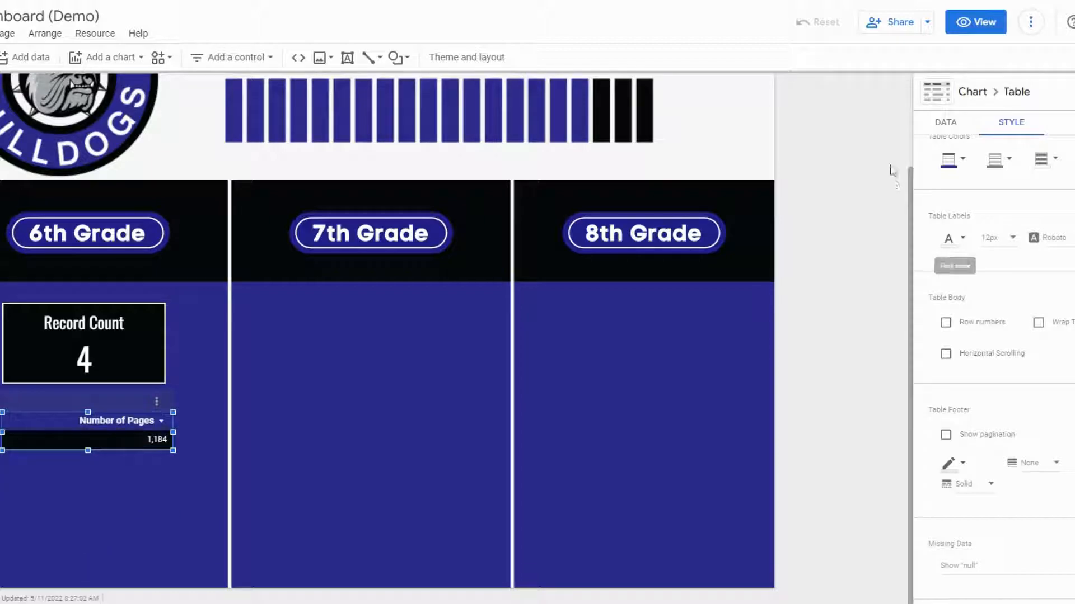
{"action": "scroll", "coordinate": [1017, 360], "scroll_direction": "up", "scroll_amount": 4}
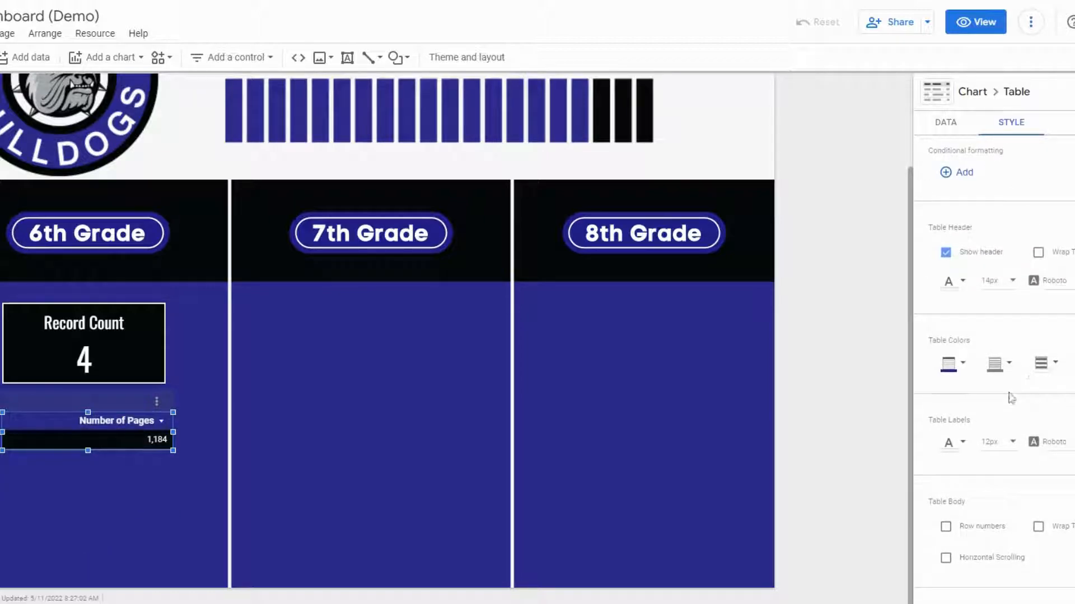
{"action": "scroll", "coordinate": [1011, 369], "scroll_direction": "down", "scroll_amount": 8}
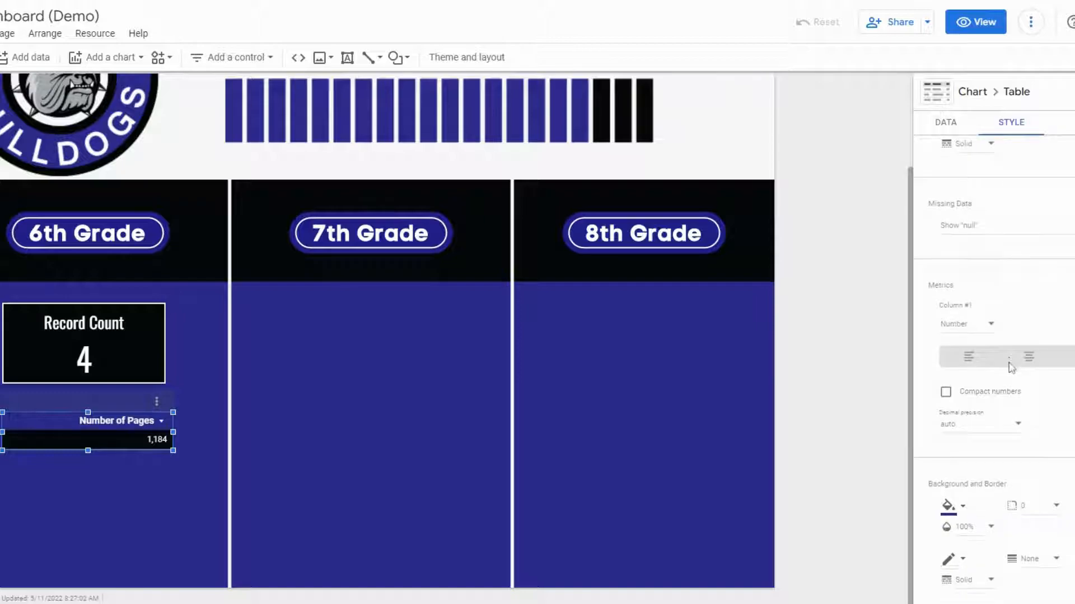
{"action": "left_click", "coordinate": [984, 227]}
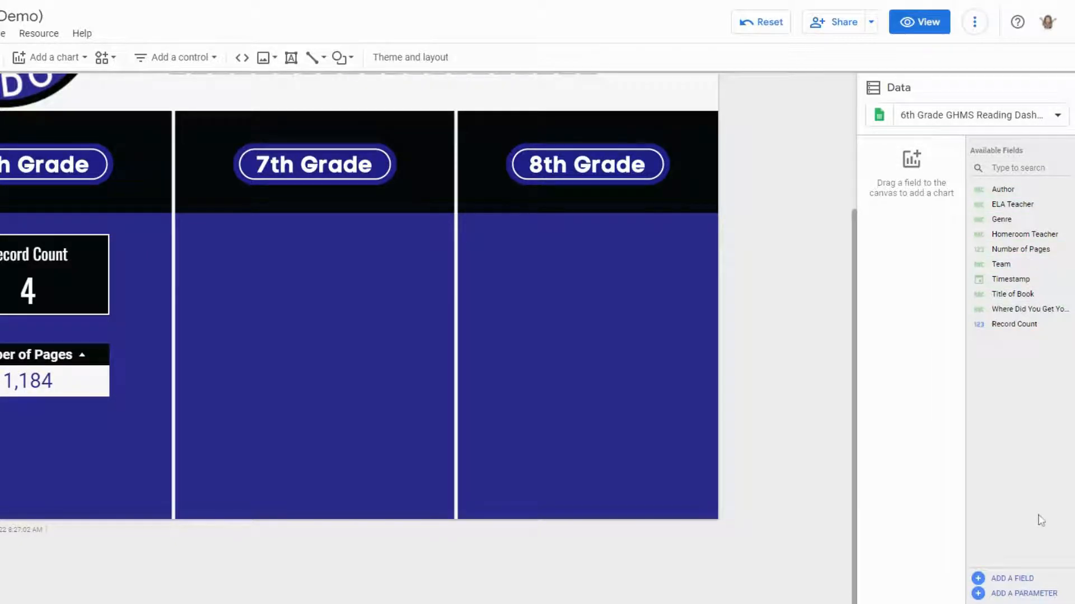
- Create a calculated field named Total Number of Books Read with the formula COUNT(Title of Book)
{"action": "left_click", "coordinate": [978, 579]}
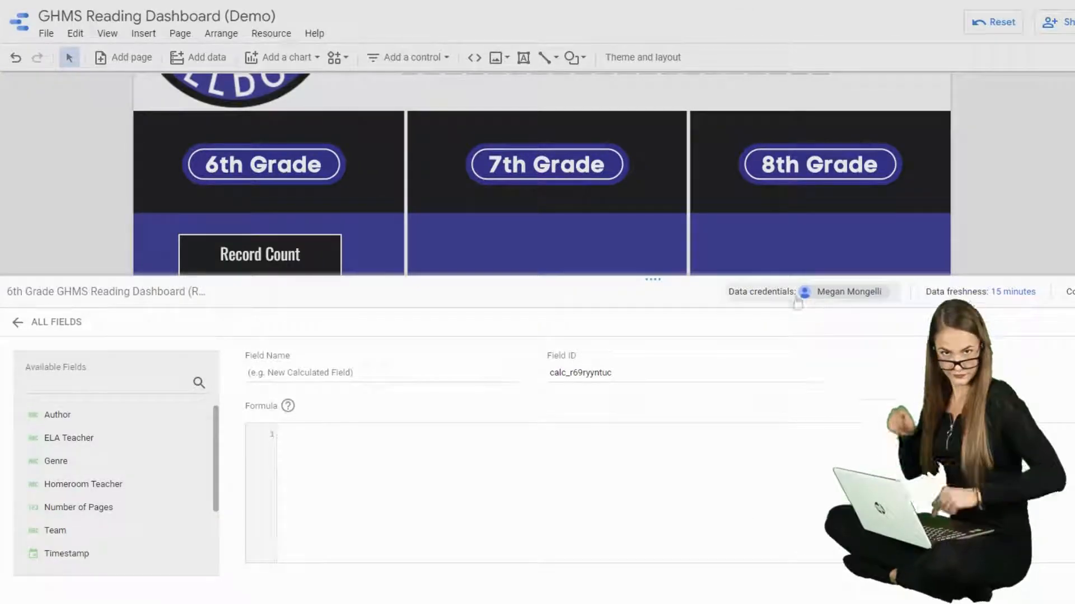
{"action": "left_click_drag", "start_coordinate": [420, 279], "coordinate": [431, 93]}
{"action": "left_click_drag", "start_coordinate": [663, 93], "coordinate": [655, 77]}
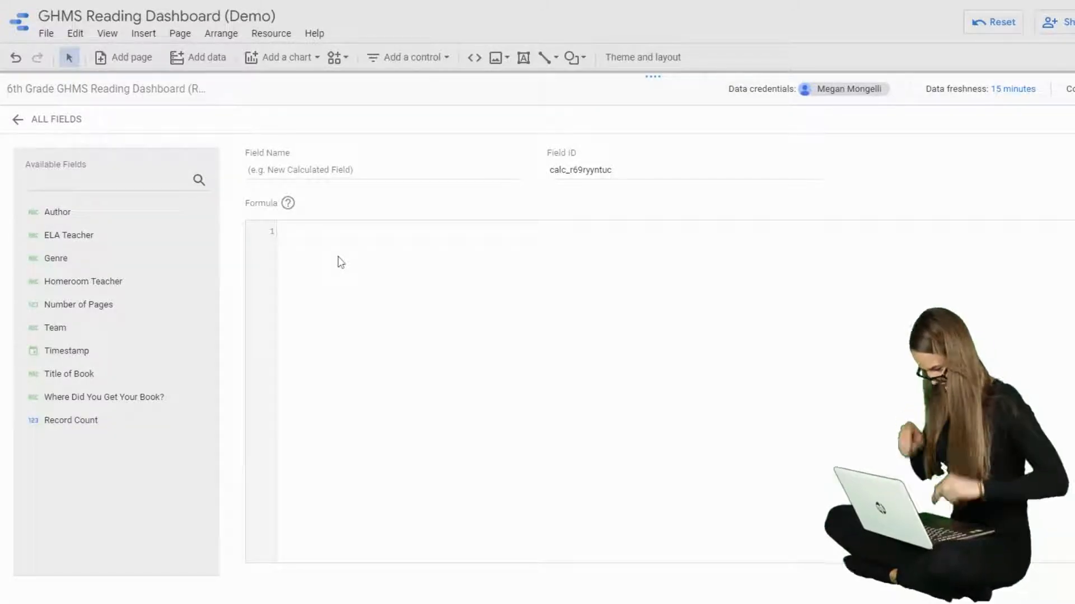
{"action": "left_click", "coordinate": [325, 170]}
{"action": "type", "text": "Total number of Books Read"}
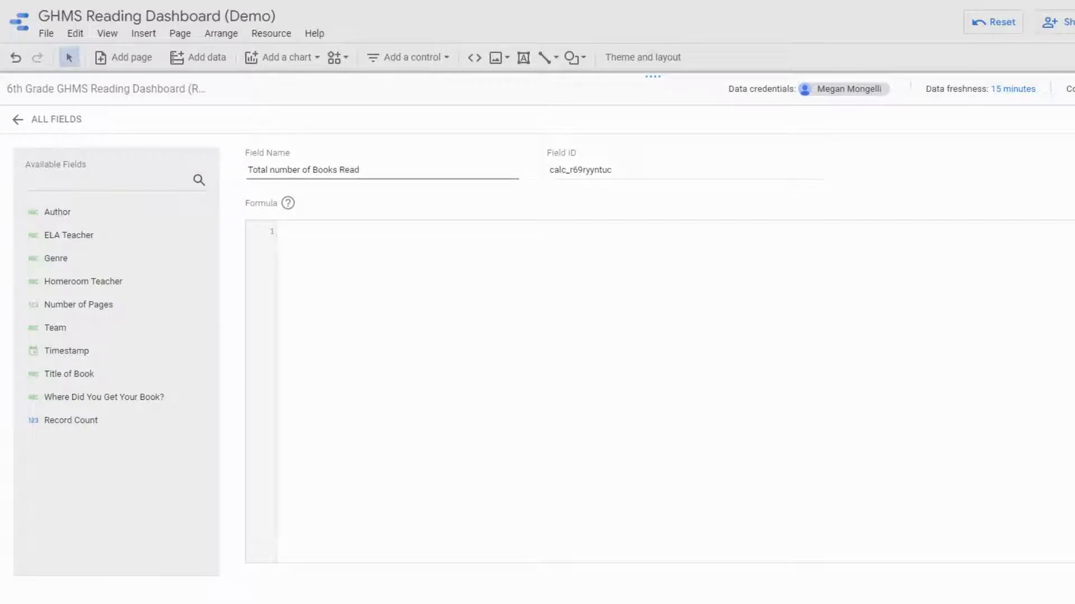
{"action": "key", "text": "BackSpace"}
{"action": "type", "text": "N"}
{"action": "left_click", "coordinate": [281, 231]}
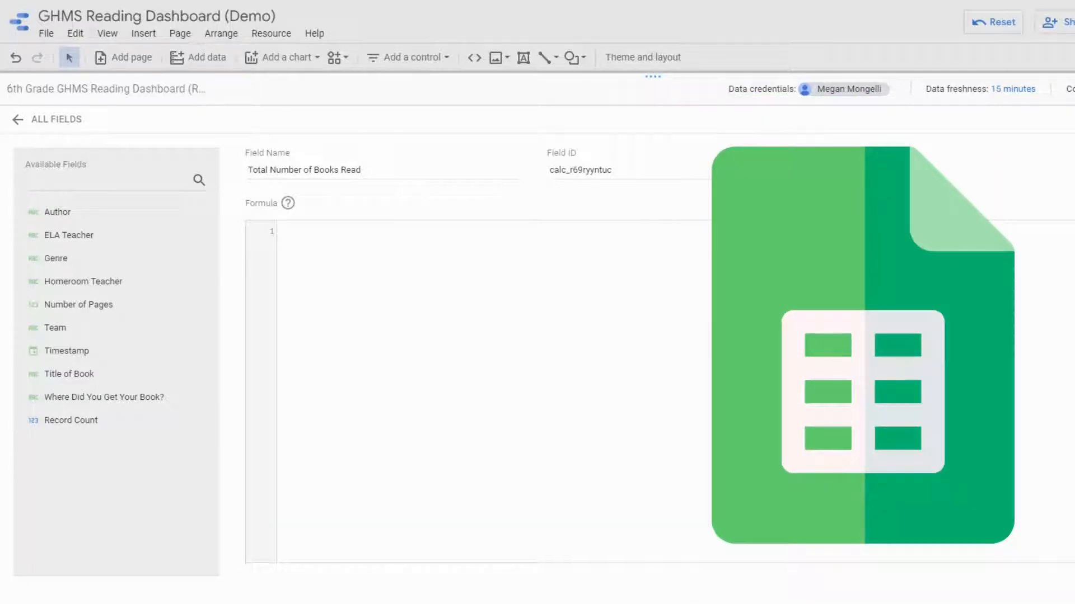
{"action": "type", "text": "COUNT"}
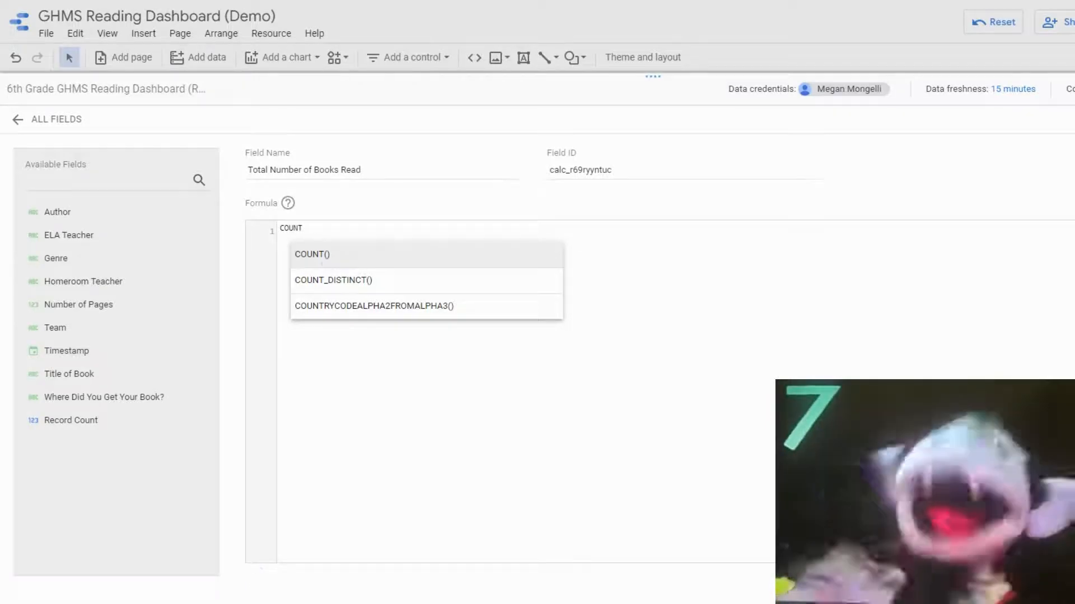
{"action": "left_click", "coordinate": [324, 254]}
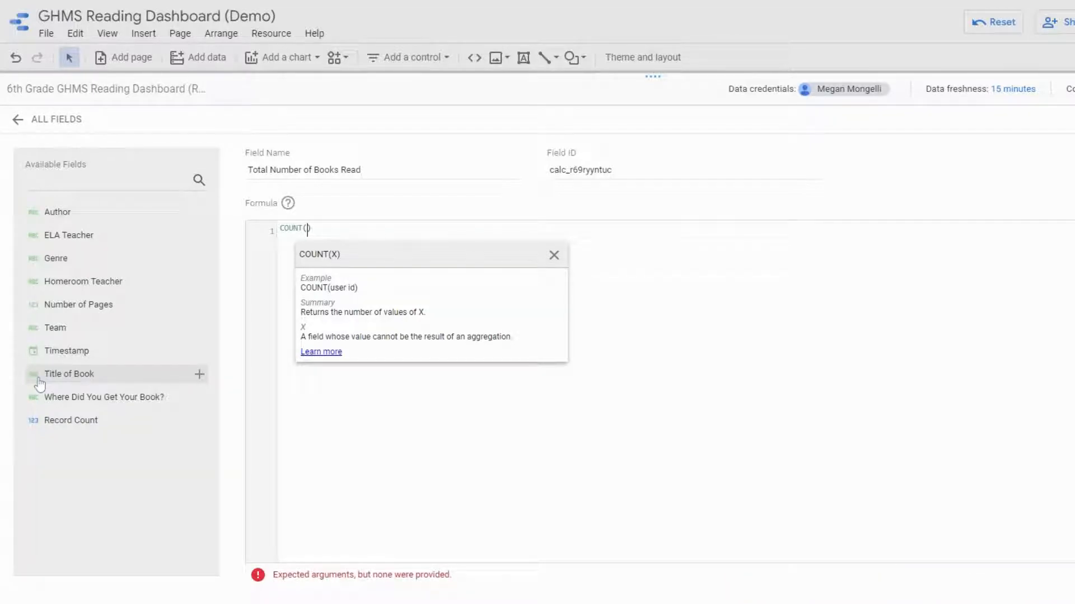
{"action": "left_click", "coordinate": [40, 382]}
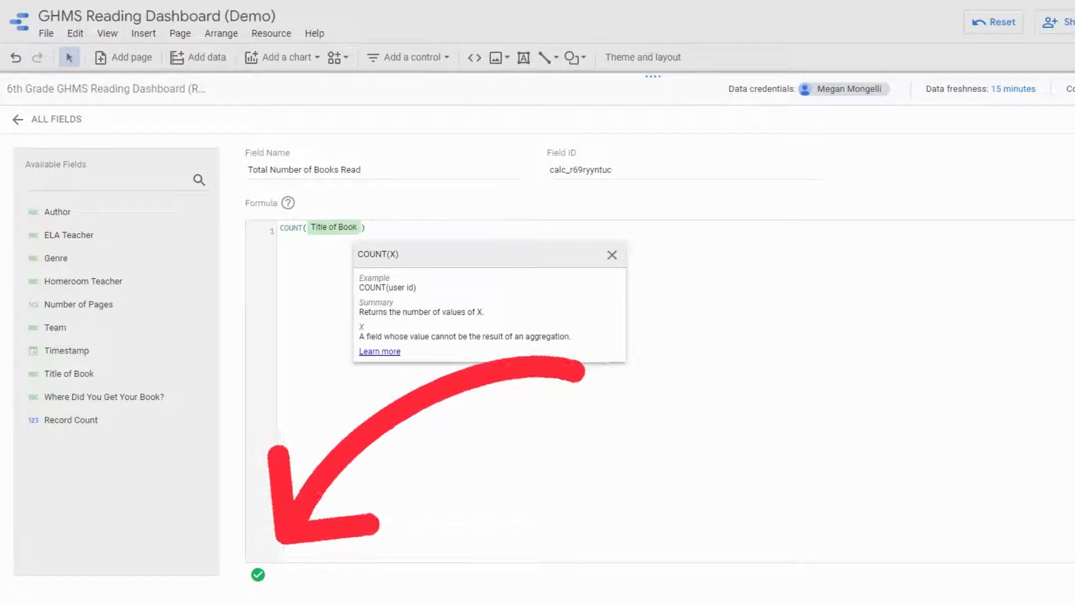
{"action": "left_click", "coordinate": [1022, 583]}
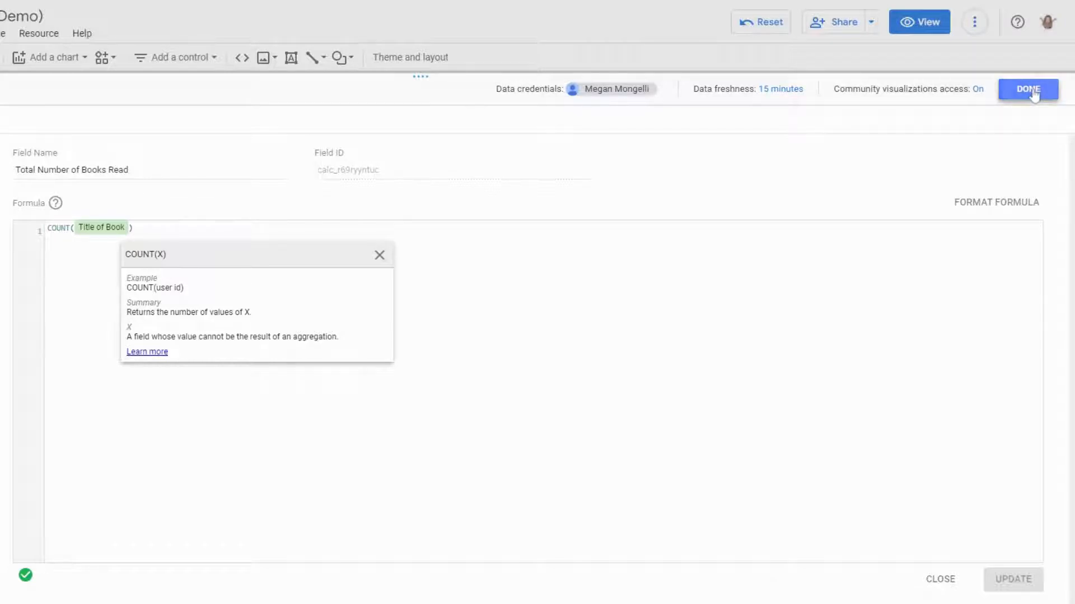
{"action": "left_click", "coordinate": [1032, 93]}
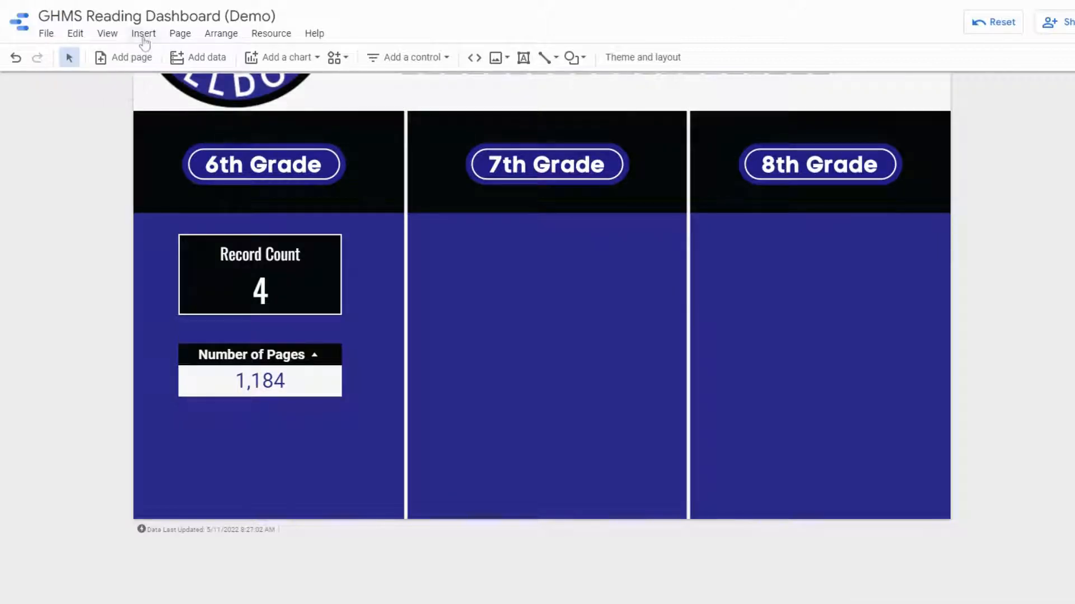
- Insert a column chart below the Number of Pages table in the 6th Grade section
{"action": "left_click", "coordinate": [143, 34]}
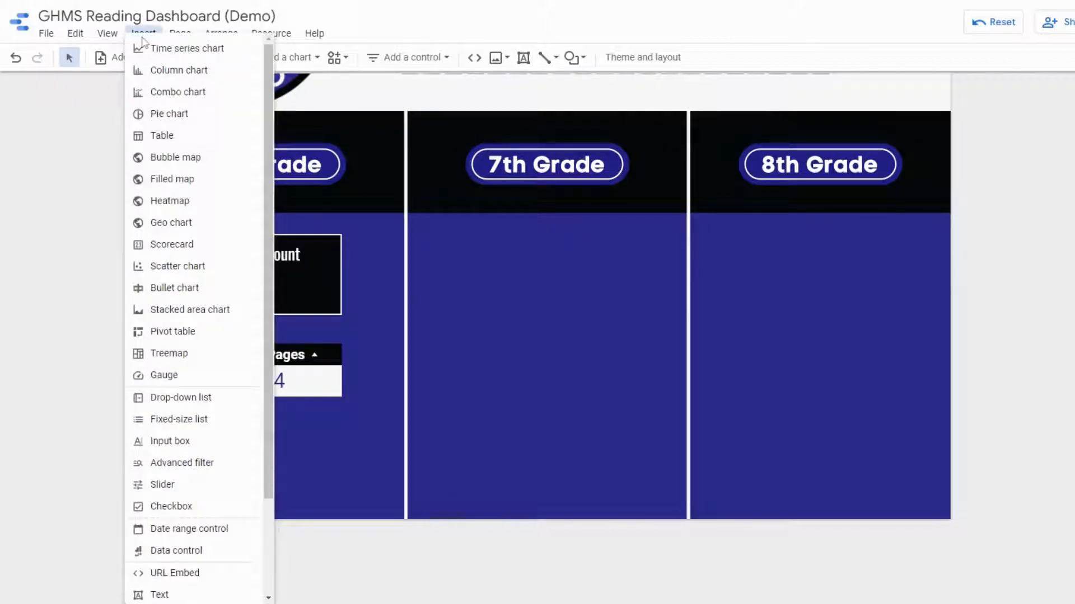
{"action": "left_click", "coordinate": [174, 72]}
{"action": "scroll", "coordinate": [281, 446], "scroll_direction": "down", "scroll_amount": 2}
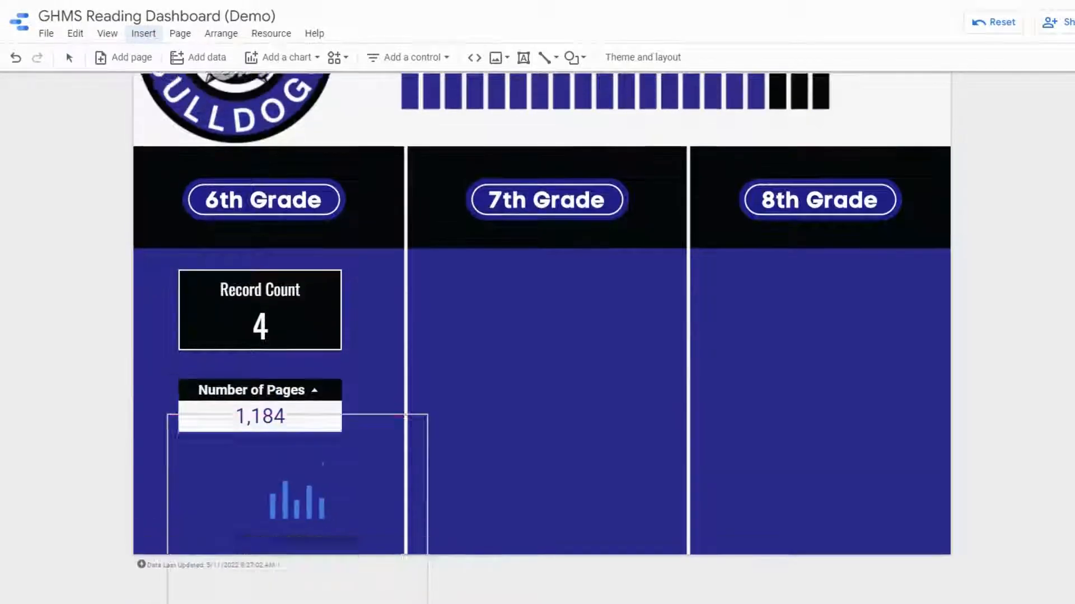
{"action": "left_click", "coordinate": [177, 418]}
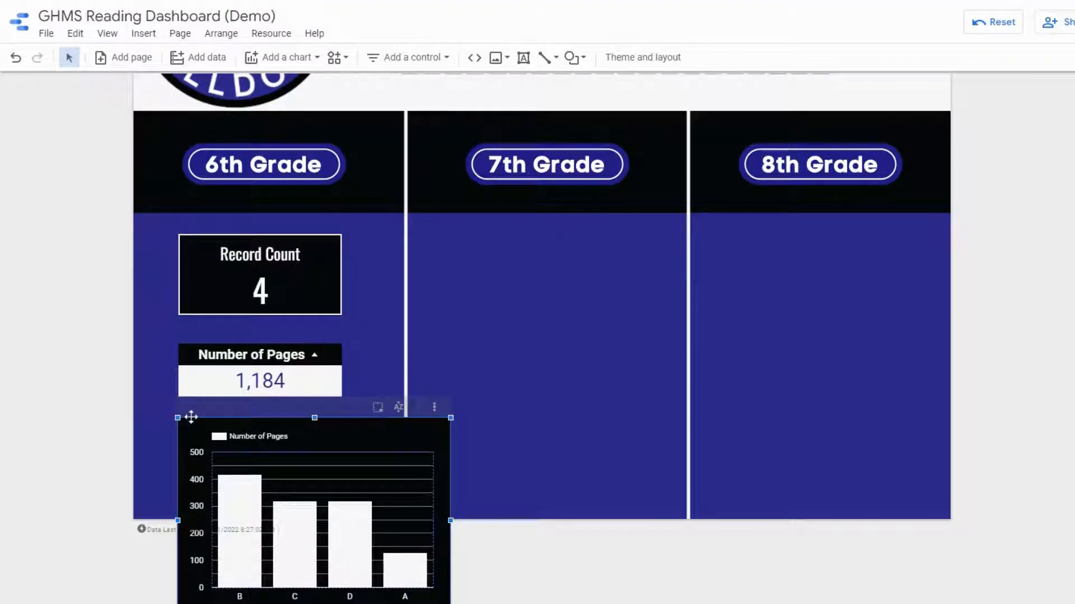
{"action": "scroll", "coordinate": [191, 417], "scroll_direction": "down", "scroll_amount": 1}
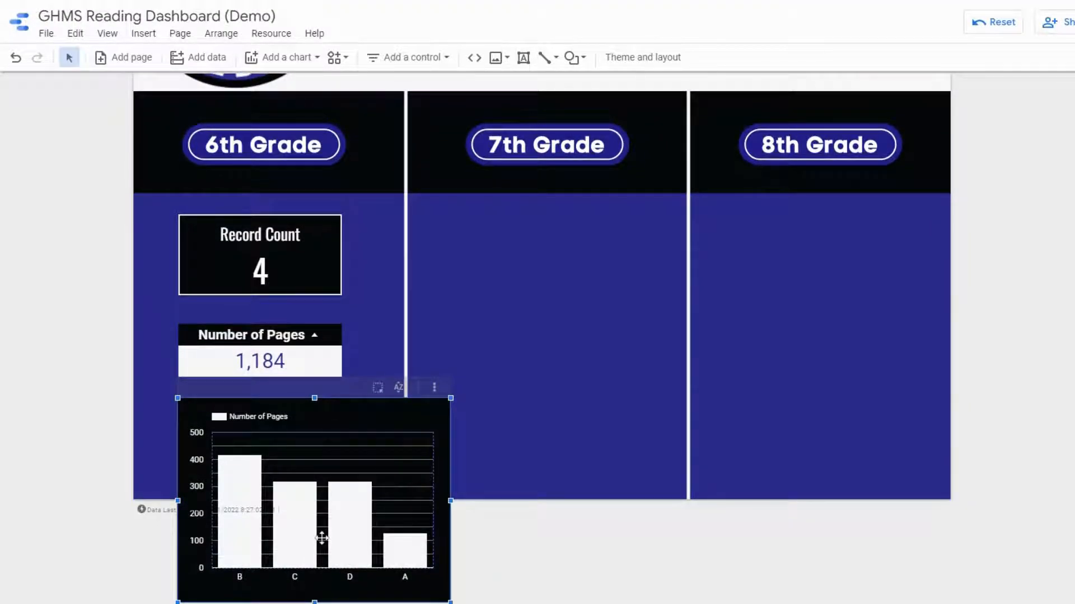
{"action": "mouse_move", "coordinate": [413, 552]}
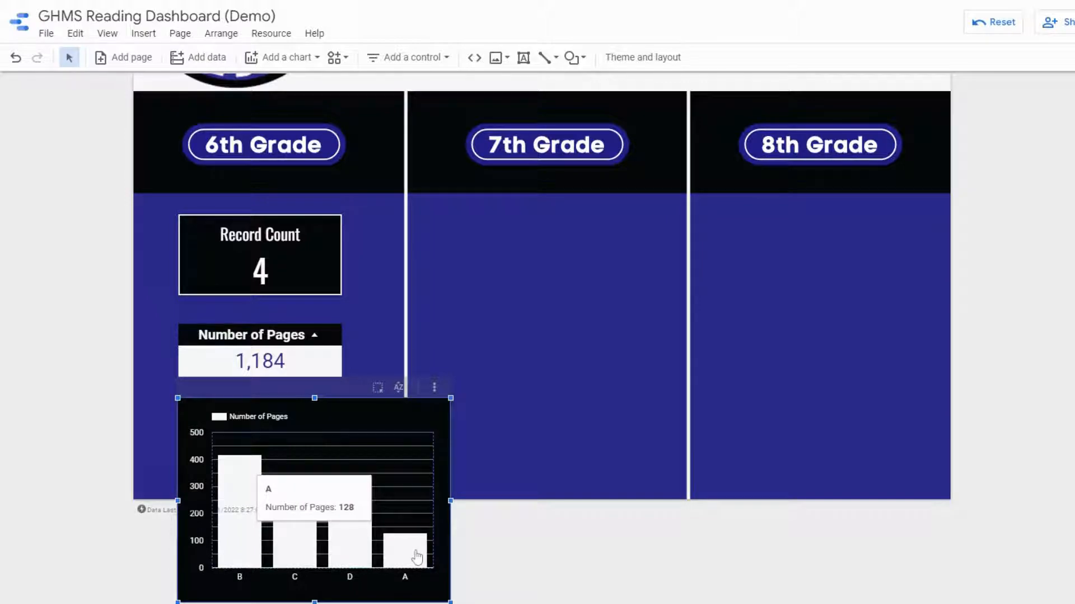
{"action": "mouse_move", "coordinate": [225, 559]}
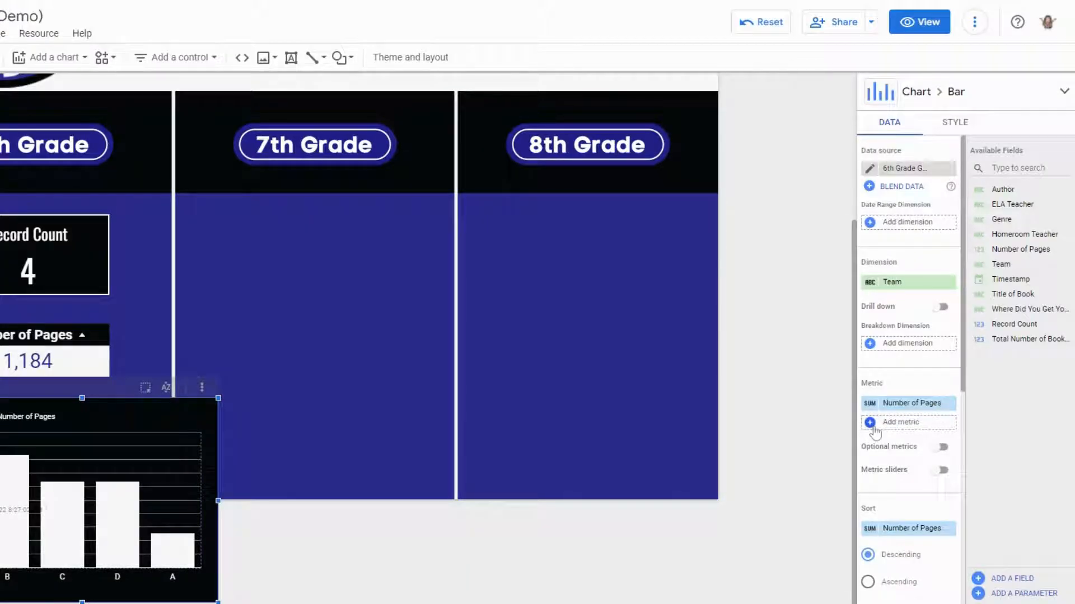
- Add Total Number of Books Read as the chart's metric and remove the Number of Pages metric
{"action": "left_click", "coordinate": [880, 440]}
{"action": "scroll", "coordinate": [896, 476], "scroll_direction": "down", "scroll_amount": 2}
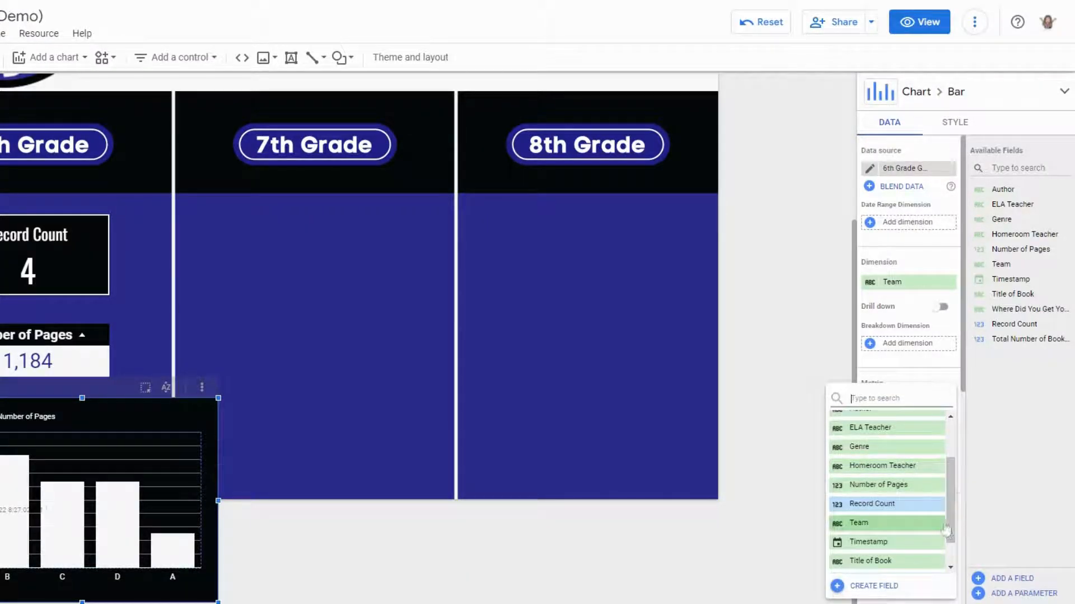
{"action": "left_click_drag", "start_coordinate": [954, 504], "coordinate": [950, 452]}
{"action": "scroll", "coordinate": [951, 456], "scroll_direction": "down", "scroll_amount": 5}
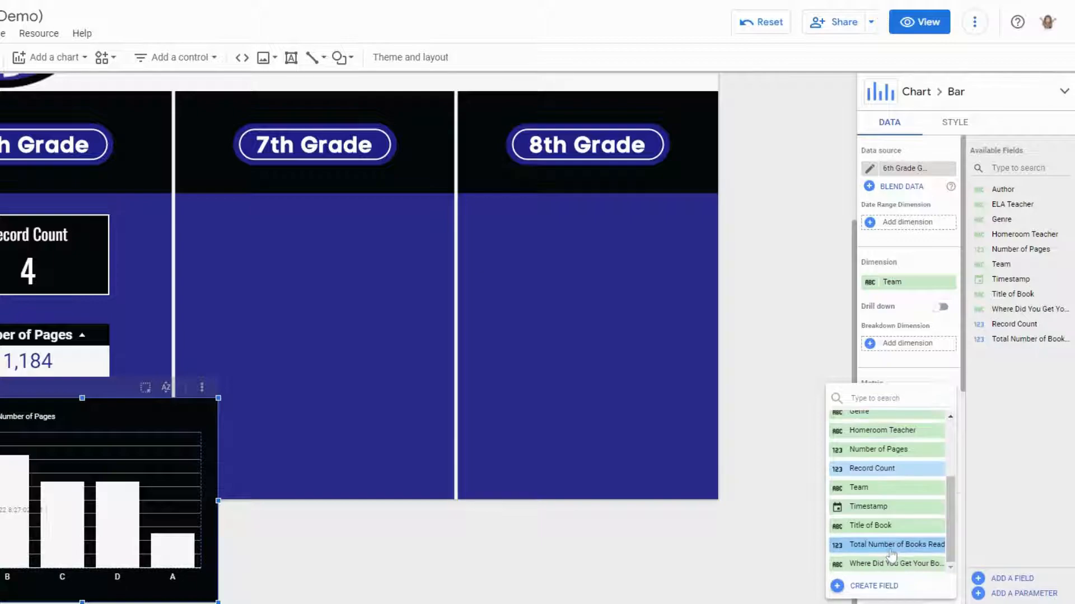
{"action": "left_click", "coordinate": [891, 554]}
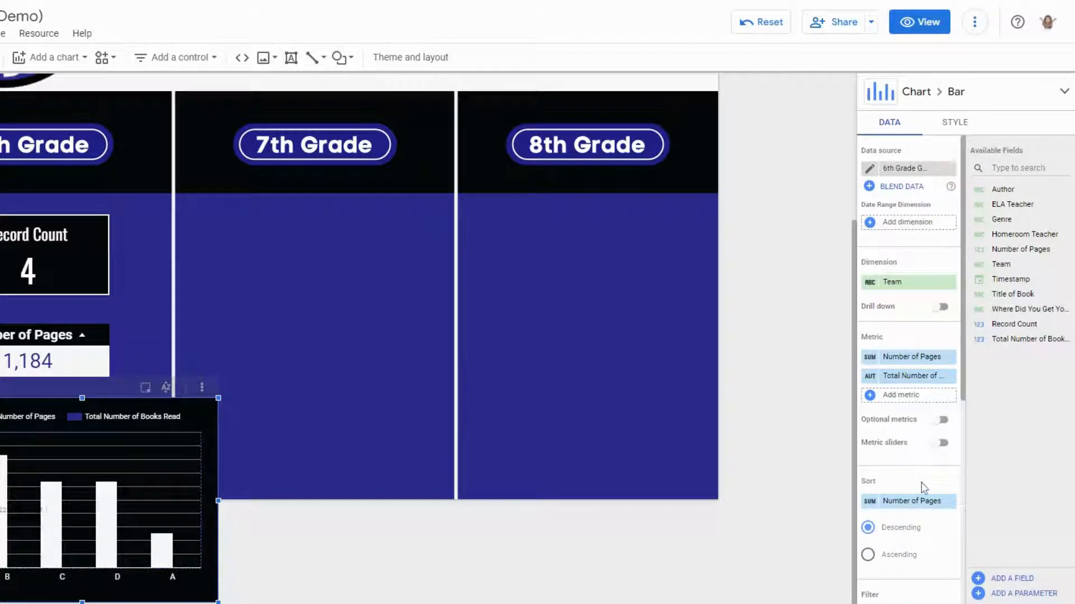
{"action": "mouse_move", "coordinate": [950, 360]}
{"action": "left_click", "coordinate": [949, 358]}
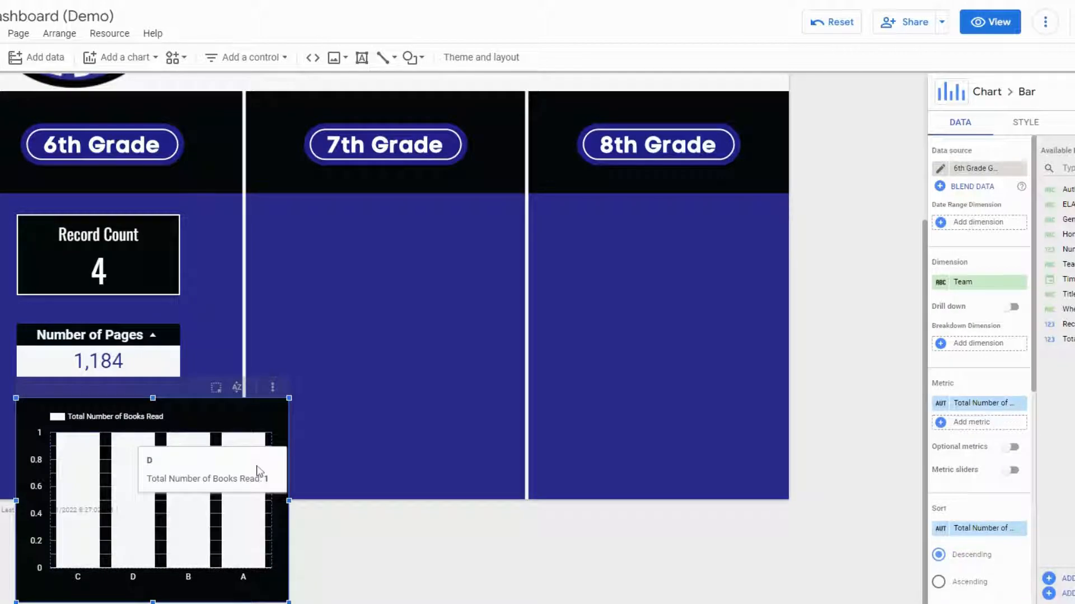
- Sort the column chart ascending by Team
{"action": "scroll", "coordinate": [1002, 546], "scroll_direction": "down", "scroll_amount": 3}
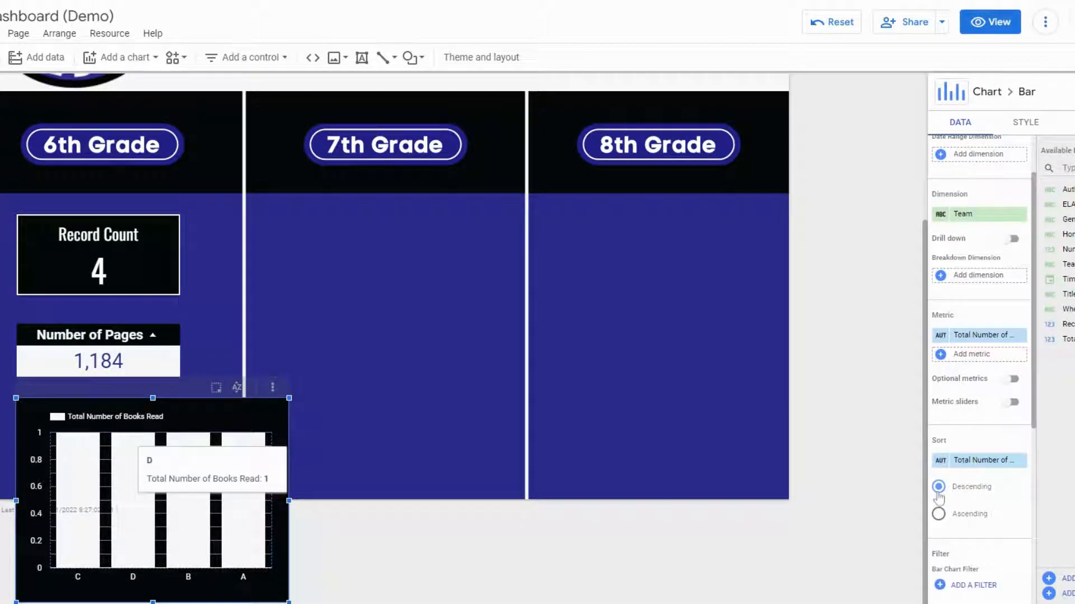
{"action": "left_click", "coordinate": [940, 515]}
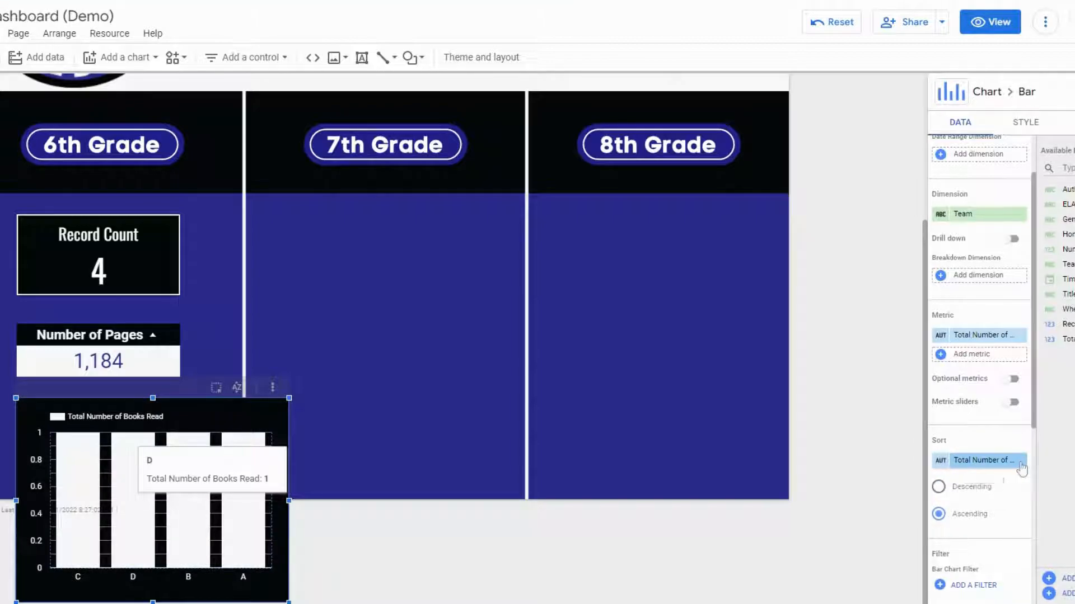
{"action": "scroll", "coordinate": [996, 507], "scroll_direction": "down", "scroll_amount": 4}
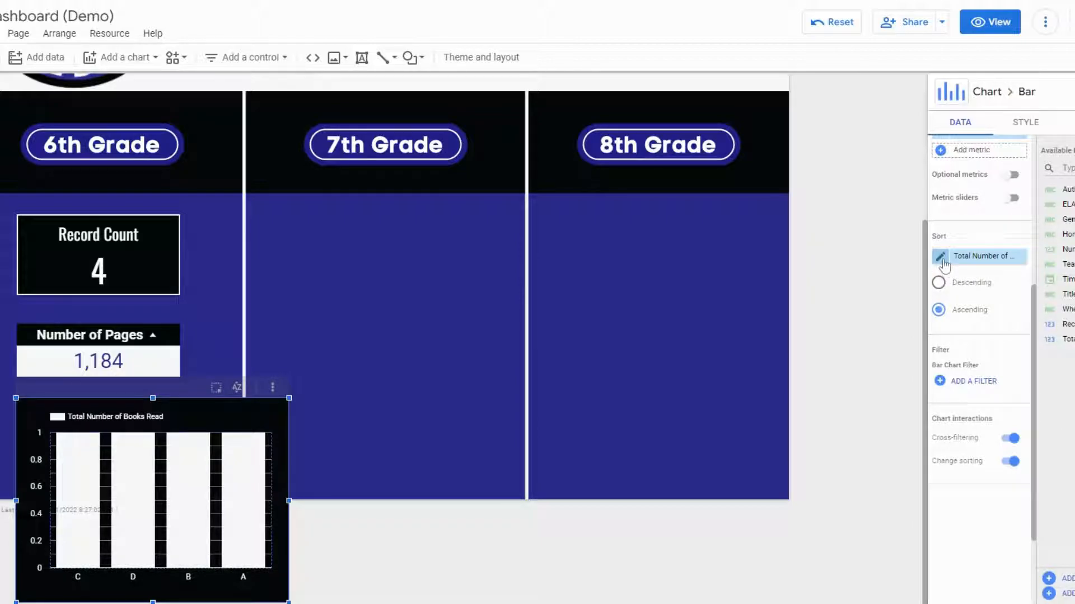
{"action": "left_click", "coordinate": [1020, 257]}
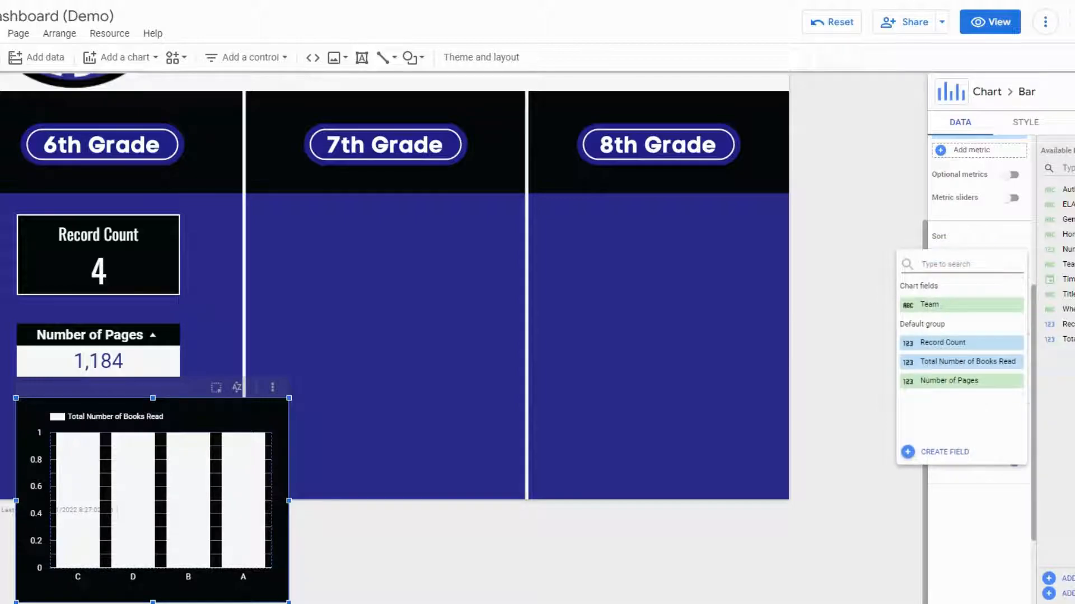
{"action": "left_click", "coordinate": [968, 305]}
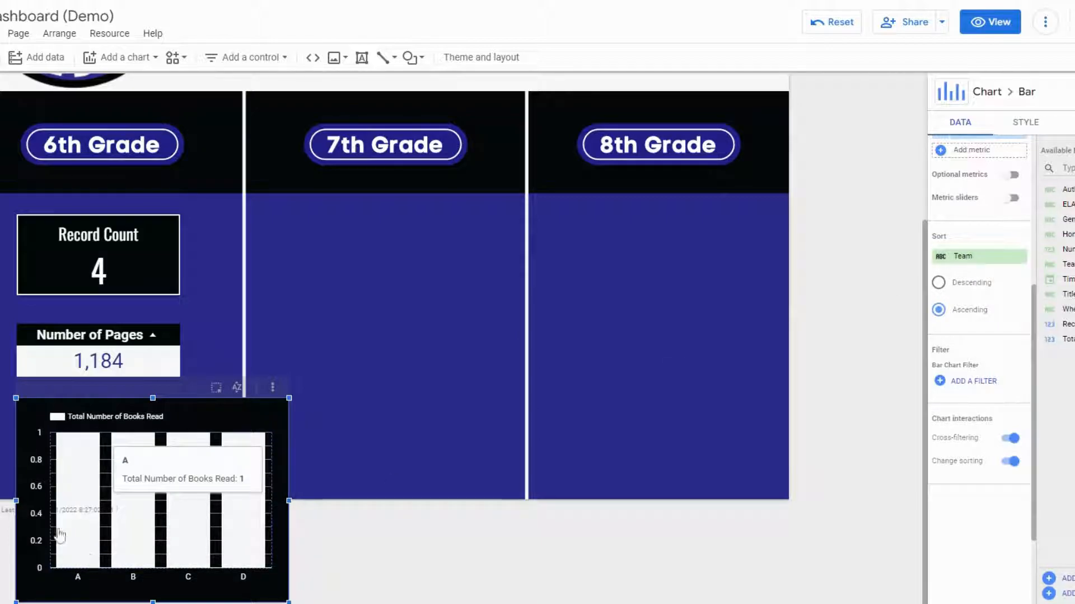
- Shrink the column chart to fit under the table in the 6th Grade section
{"action": "left_click_drag", "start_coordinate": [289, 602], "coordinate": [182, 490]}
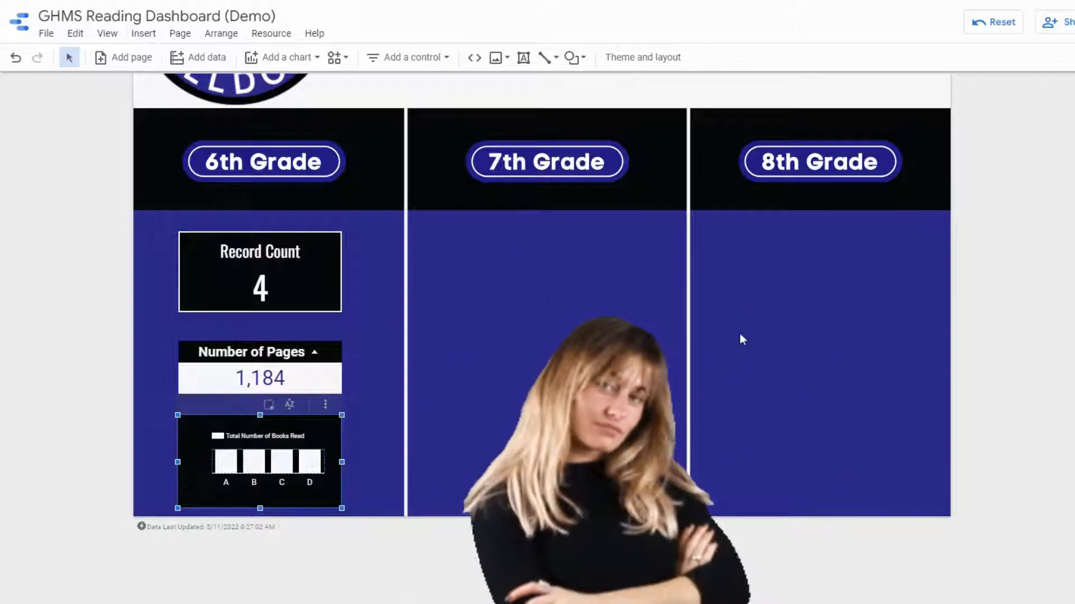
{"action": "left_click", "coordinate": [464, 409]}
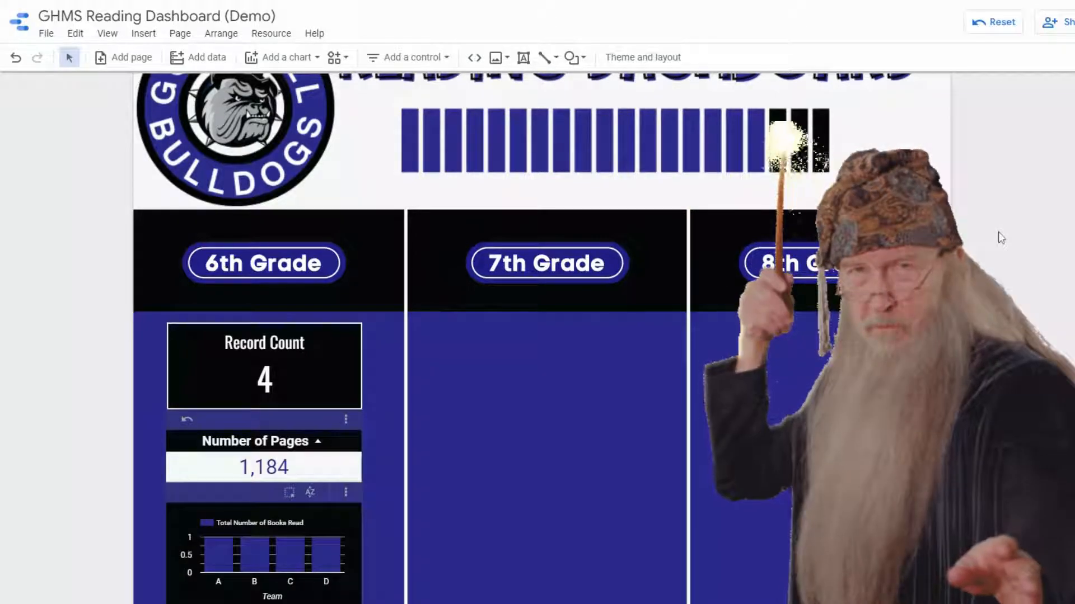
{"action": "scroll", "coordinate": [998, 231], "scroll_direction": "down", "scroll_amount": 1}
{"action": "scroll", "coordinate": [996, 232], "scroll_direction": "down", "scroll_amount": 2}
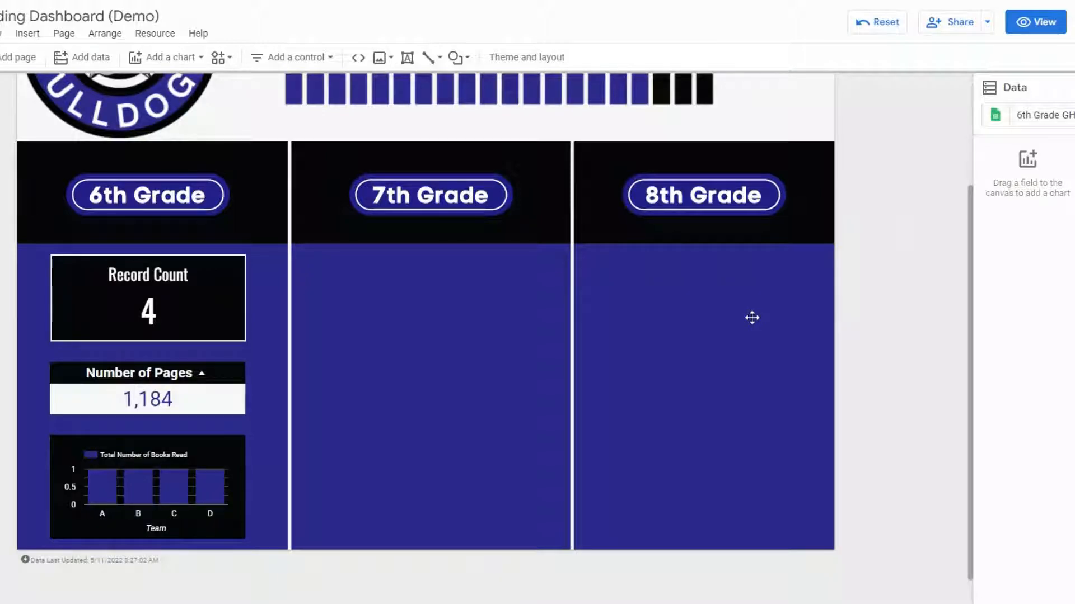
- Select the scorecard, table and column chart in the 6th Grade section together
{"action": "left_click", "coordinate": [54, 275]}
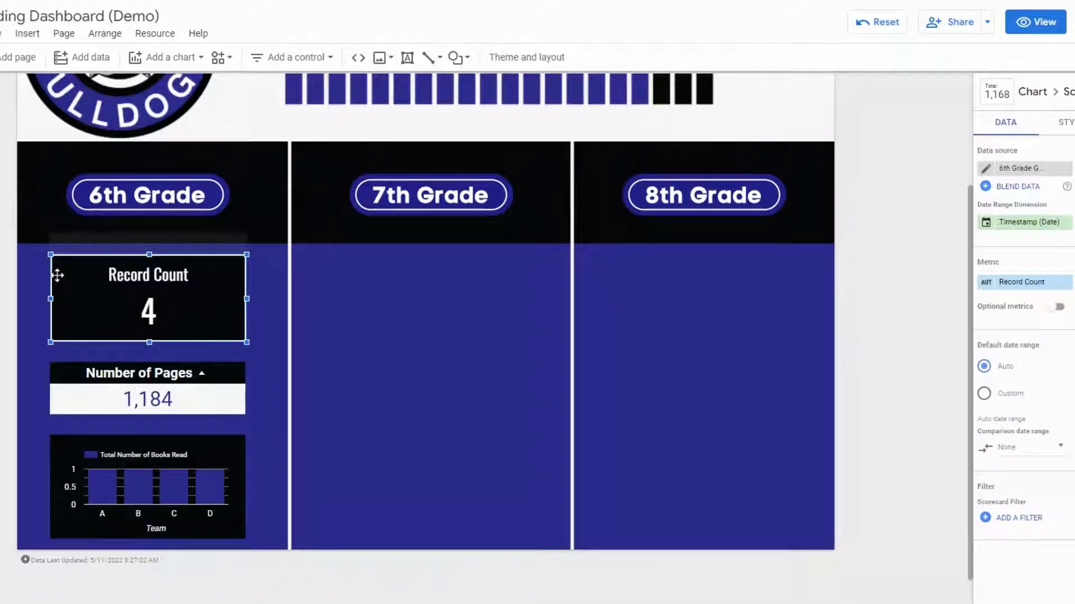
{"action": "left_click", "coordinate": [90, 403], "text": "shift"}
{"action": "left_click", "coordinate": [84, 463], "text": "shift"}
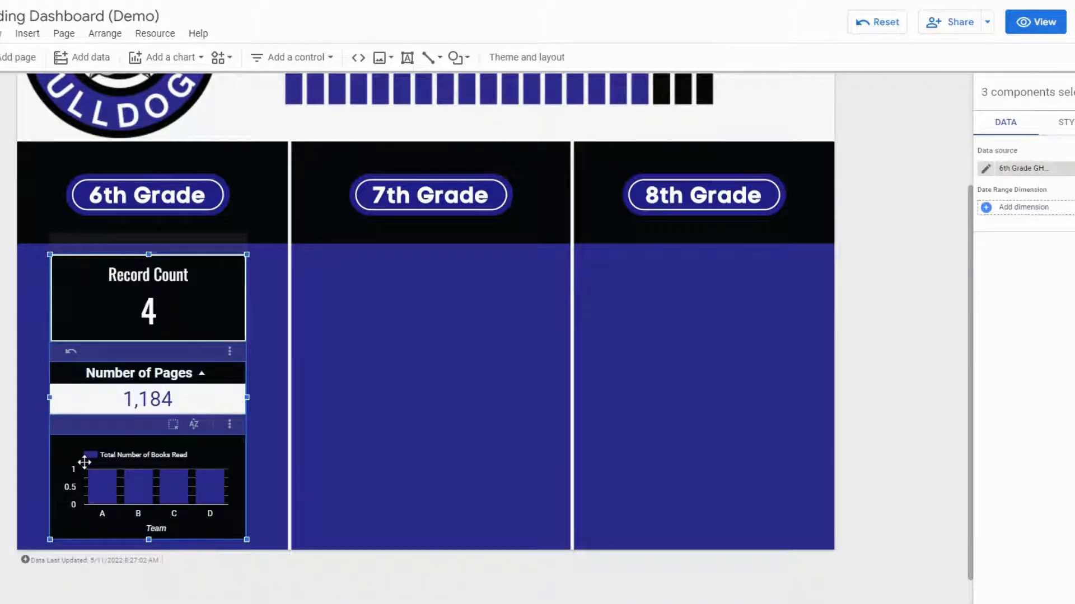